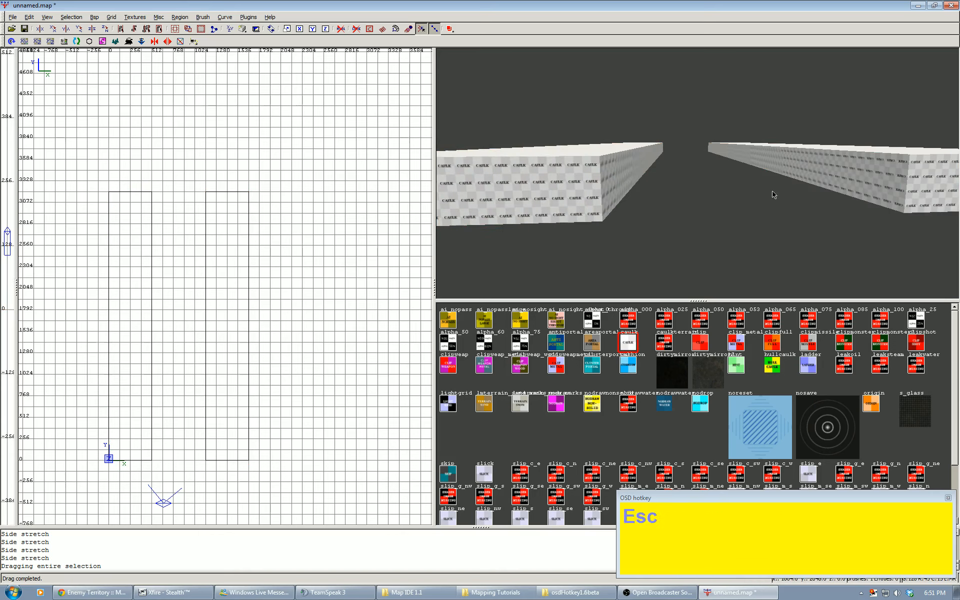
Move the second 512 by 3200 caulk brush farther along X, away from the brush at the origin.
{"action": "left_click_drag", "start_coordinate": [210, 273], "coordinate": [325, 270]}
{"action": "right_click_drag", "start_coordinate": [325, 270], "coordinate": [255, 278]}
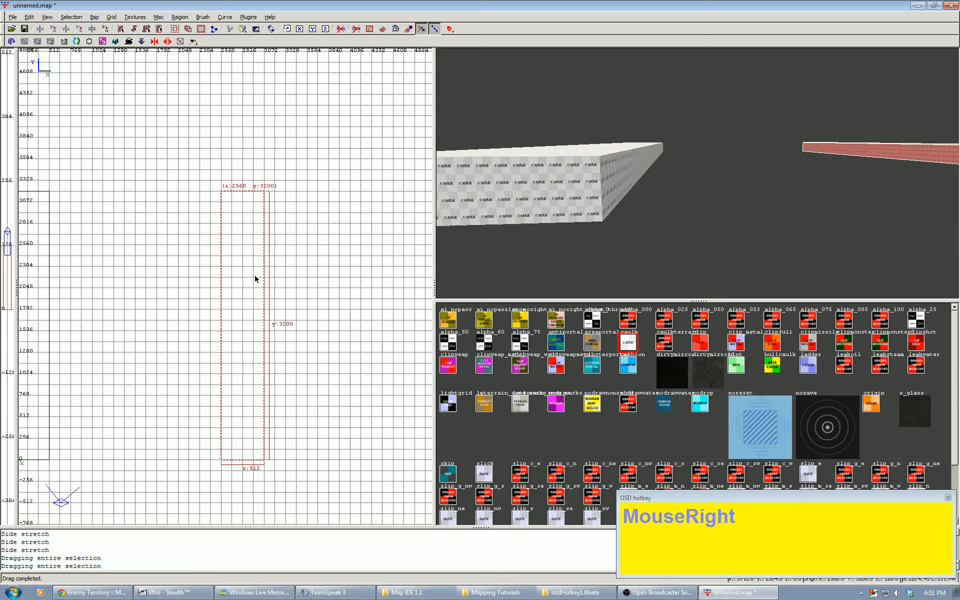
{"action": "left_click_drag", "start_coordinate": [255, 279], "coordinate": [320, 274]}
{"action": "right_click_drag", "start_coordinate": [246, 271], "coordinate": [401, 279]}
Copy the moved brush, rotate the copy 90 degrees about Z, and place it across the upper ends between y 3200 and 3712.
{"action": "mouse_move", "coordinate": [401, 279]}
{"action": "left_mouse_down"}
{"action": "mouse_move", "coordinate": [195, 257]}
{"action": "mouse_move", "coordinate": [117, 50]}
{"action": "left_mouse_up"}
{"action": "left_click", "coordinate": [107, 30]}
{"action": "mouse_move", "coordinate": [143, 332]}
{"action": "left_mouse_down"}
{"action": "mouse_move", "coordinate": [278, 180]}
{"action": "mouse_move", "coordinate": [239, 190]}
{"action": "left_mouse_up"}
{"action": "key", "text": "Escape"}
Shift the far side brush along X so its inner edge starts at x 3712, at the end of the crosswise brush.
{"action": "left_click", "coordinate": [877, 150], "text": "shift"}
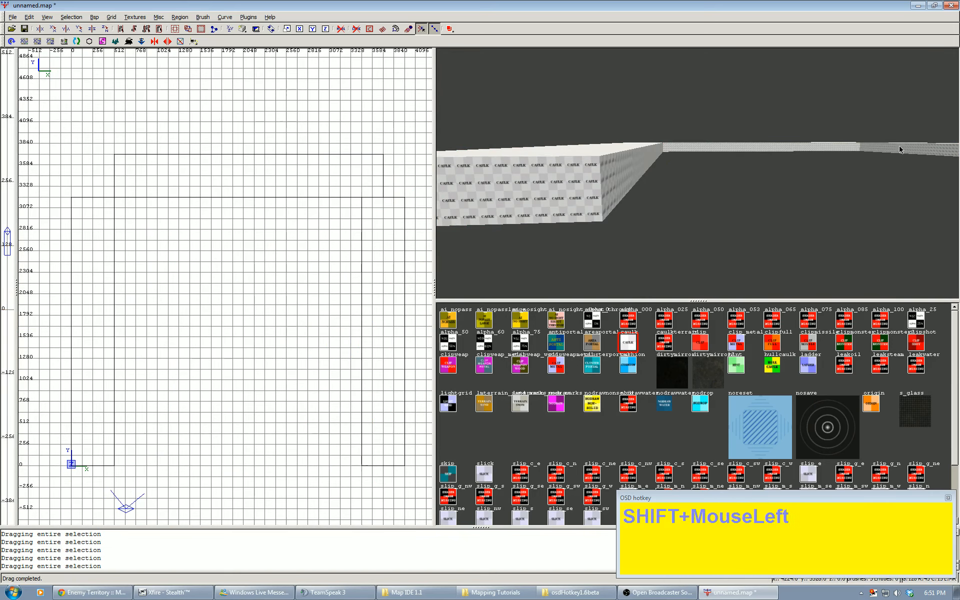
{"action": "right_click_drag", "start_coordinate": [248, 273], "coordinate": [316, 245]}
{"action": "scroll", "coordinate": [316, 245], "scroll_direction": "up", "scroll_amount": 1}
{"action": "left_click_drag", "start_coordinate": [369, 220], "coordinate": [389, 220]}
{"action": "key", "text": "Escape"}
Mitre the upper end of the brush at the origin by pulling its outer edge to x 0, y 3712.
{"action": "left_click", "coordinate": [100, 250], "text": "shift"}
{"action": "right_click_drag", "start_coordinate": [101, 251], "coordinate": [122, 231]}
{"action": "scroll", "coordinate": [114, 231], "scroll_direction": "up", "scroll_amount": 1}
{"action": "left_click", "coordinate": [88, 215]}
{"action": "left_click_drag", "start_coordinate": [89, 215], "coordinate": [89, 151]}
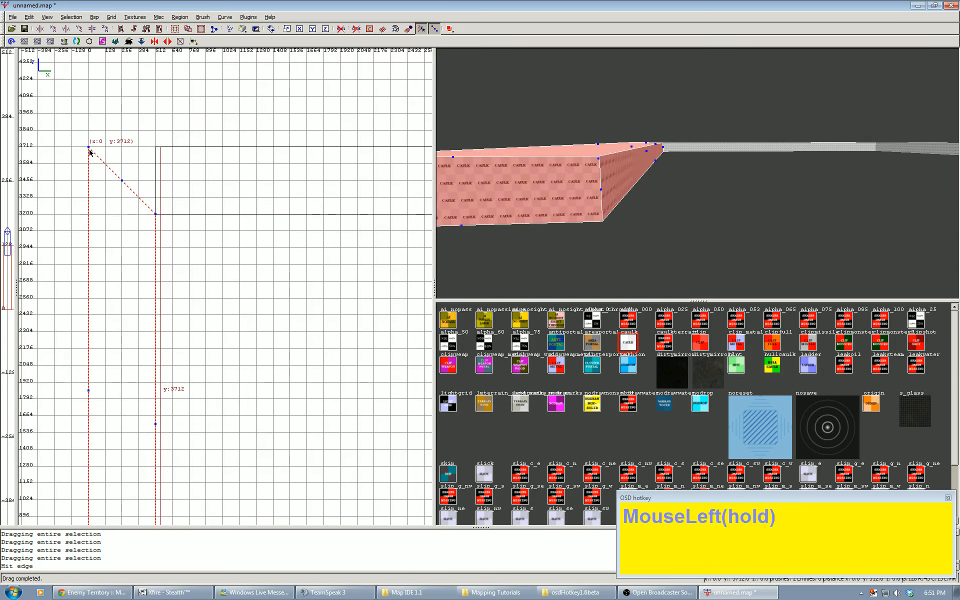
{"action": "key", "text": "Escape"}
Mitre both ends of the crosswise brush by extending its outer edges at y 3712 to x 0 and x 4224.
{"action": "left_click", "coordinate": [701, 151], "text": "shift"}
{"action": "left_click_drag", "start_coordinate": [155, 148], "coordinate": [93, 151]}
{"action": "scroll", "coordinate": [207, 192], "scroll_direction": "down", "scroll_amount": 3}
{"action": "mouse_move", "coordinate": [211, 195]}
{"action": "right_mouse_down"}
{"action": "mouse_move", "coordinate": [1, 200]}
{"action": "mouse_move", "coordinate": [227, 172]}
{"action": "right_mouse_up"}
{"action": "scroll", "coordinate": [211, 194], "scroll_direction": "up", "scroll_amount": 2}
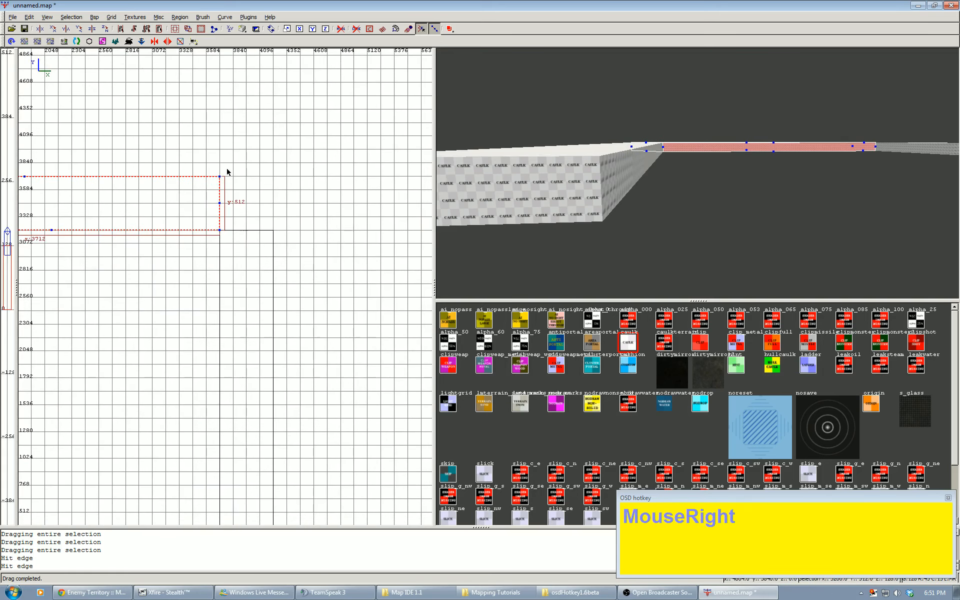
{"action": "key", "text": "Escape"}
Mitre the far side brush by pulling the outer edge of its upper end to y 3712.
{"action": "left_click", "coordinate": [749, 170], "text": "shift"}
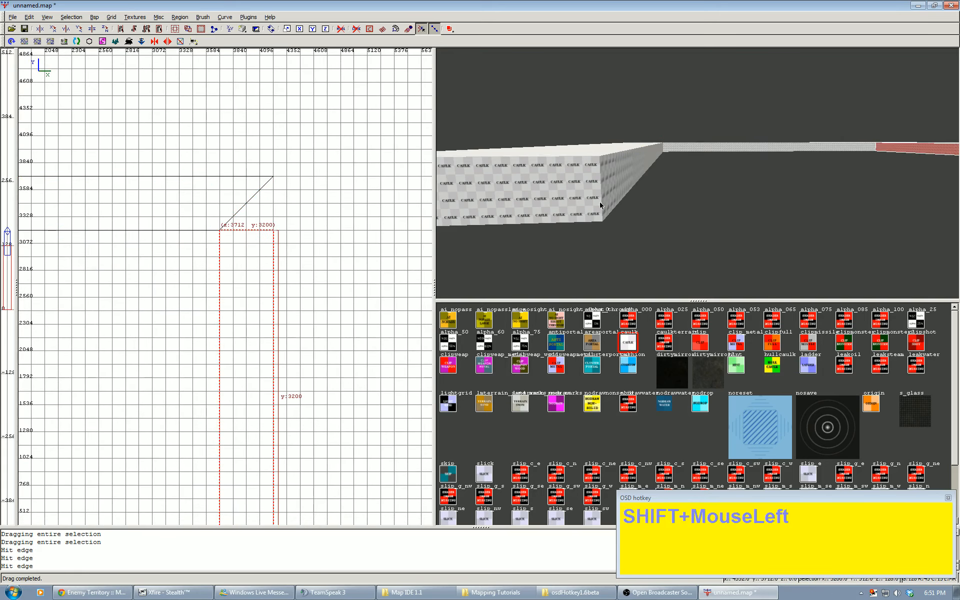
{"action": "left_click_drag", "start_coordinate": [273, 232], "coordinate": [278, 188]}
{"action": "key", "text": "Escape"}
Select all three floor brushes and lower them in the front view so their top surface sits at z 0.
{"action": "left_click", "coordinate": [688, 148], "text": "shift"}
{"action": "left_click", "coordinate": [611, 170], "text": "shift"}
{"action": "left_click", "coordinate": [910, 145], "text": "shift"}
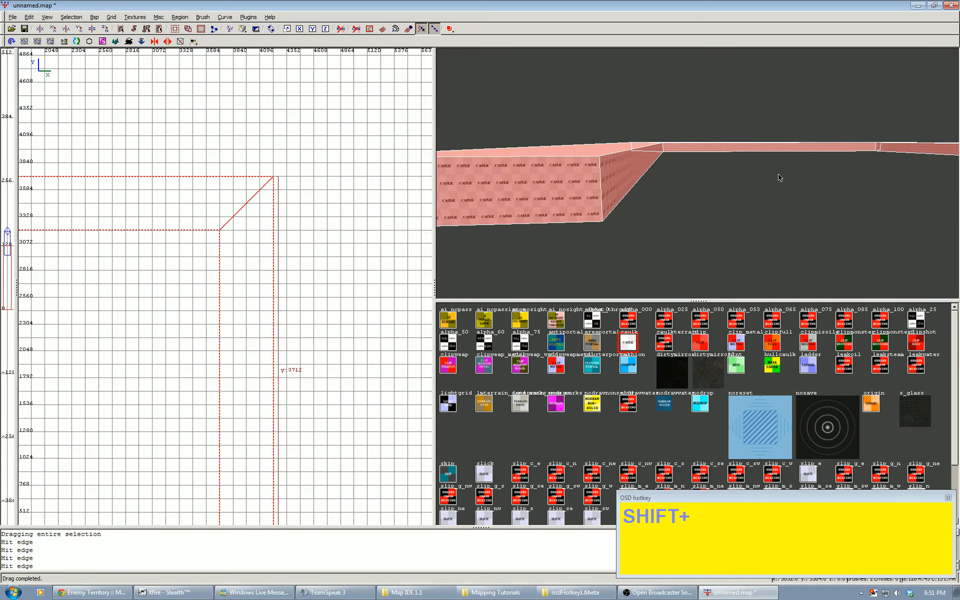
{"action": "key", "text": "Tab"}
{"action": "scroll", "coordinate": [214, 306], "scroll_direction": "up", "scroll_amount": 2}
{"action": "left_click", "coordinate": [153, 269]}
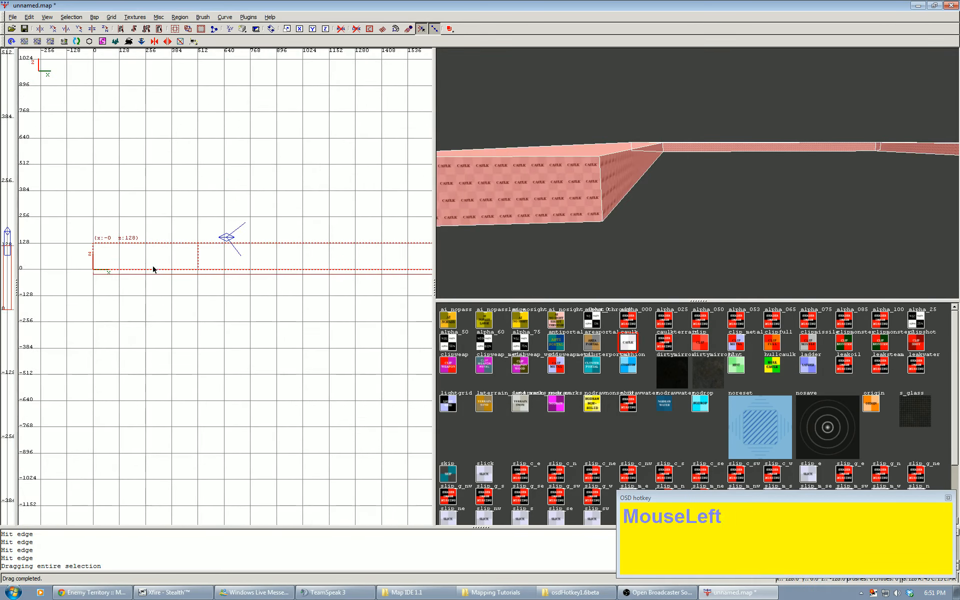
{"action": "left_click_drag", "start_coordinate": [153, 269], "coordinate": [150, 280]}
Switch to a finer grid and raise the floor brushes' underside to reduce their thickness to 32 units.
{"action": "key", "text": "5"}
{"action": "key", "text": "6"}
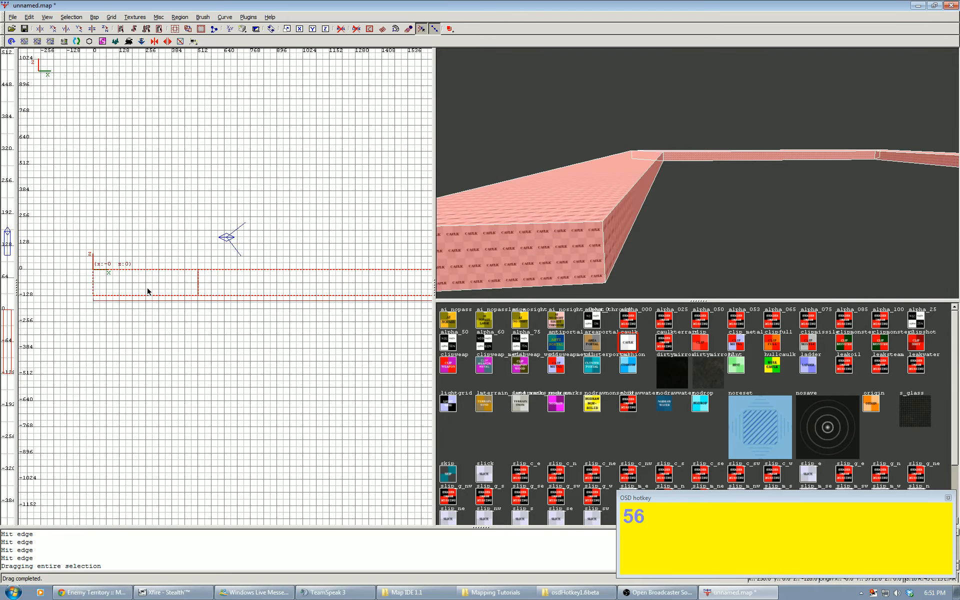
{"action": "left_click_drag", "start_coordinate": [152, 318], "coordinate": [157, 294]}
{"action": "scroll", "coordinate": [217, 312], "scroll_direction": "down", "scroll_amount": 2}
{"action": "mouse_move", "coordinate": [217, 312]}
{"action": "right_mouse_down"}
{"action": "mouse_move", "coordinate": [5, 316]}
{"action": "mouse_move", "coordinate": [306, 315]}
{"action": "right_mouse_up"}
{"action": "scroll", "coordinate": [306, 315], "scroll_direction": "up", "scroll_amount": 4}
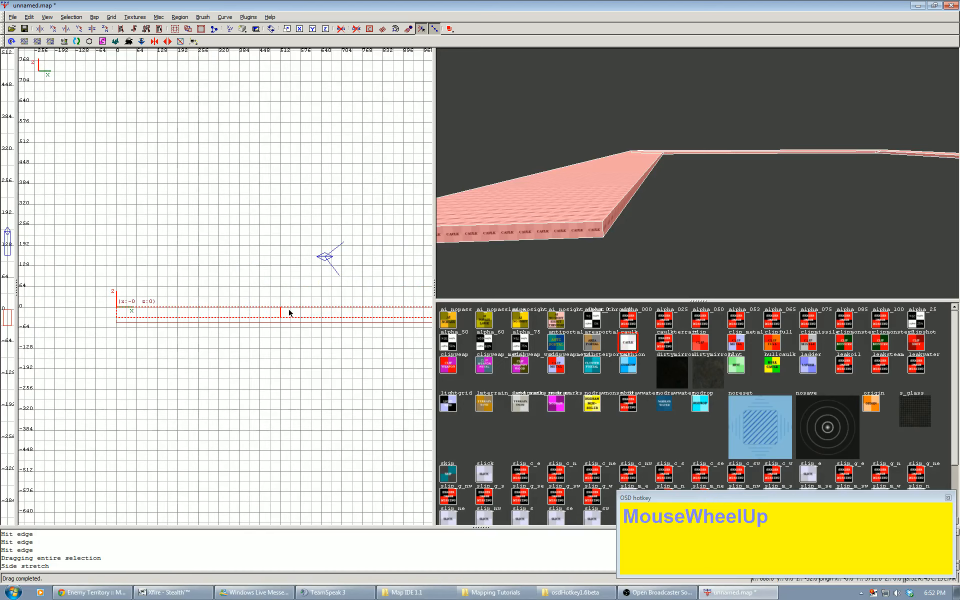
Draw a wall brush 32 units wide and 3232 units long beside the first floor strip, starting at x 512, y 3200.
{"action": "right_click", "coordinate": [673, 197]}
{"action": "key", "text": "Right"}
{"action": "key", "text": "Up"}
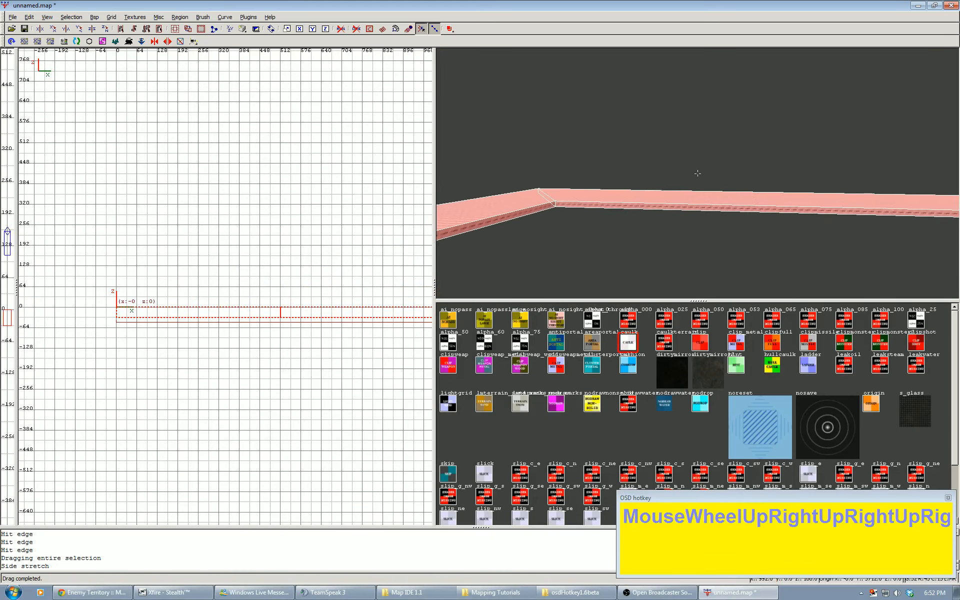
{"action": "right_click", "coordinate": [698, 173]}
{"action": "key", "text": "ctrl+Tab"}
{"action": "scroll", "coordinate": [223, 285], "scroll_direction": "down", "scroll_amount": 4}
{"action": "right_click_drag", "start_coordinate": [223, 285], "coordinate": [420, 329]}
{"action": "scroll", "coordinate": [163, 266], "scroll_direction": "down", "scroll_amount": 2}
{"action": "mouse_move", "coordinate": [158, 249]}
{"action": "right_mouse_down"}
{"action": "mouse_move", "coordinate": [163, 265]}
{"action": "mouse_move", "coordinate": [154, 242]}
{"action": "right_mouse_up"}
{"action": "key", "text": "Escape"}
{"action": "scroll", "coordinate": [189, 147], "scroll_direction": "up", "scroll_amount": 2}
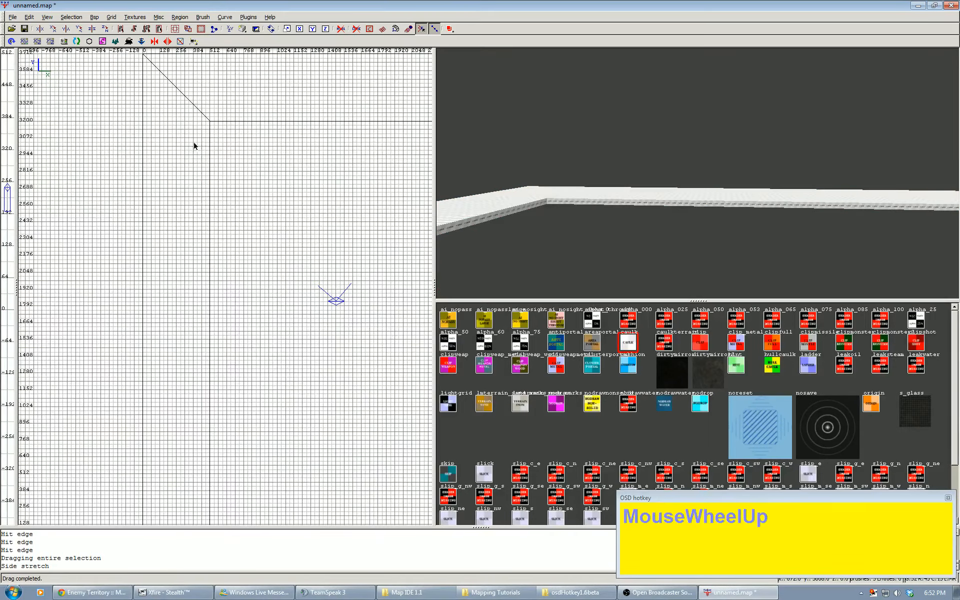
{"action": "left_click_drag", "start_coordinate": [214, 135], "coordinate": [212, 381]}
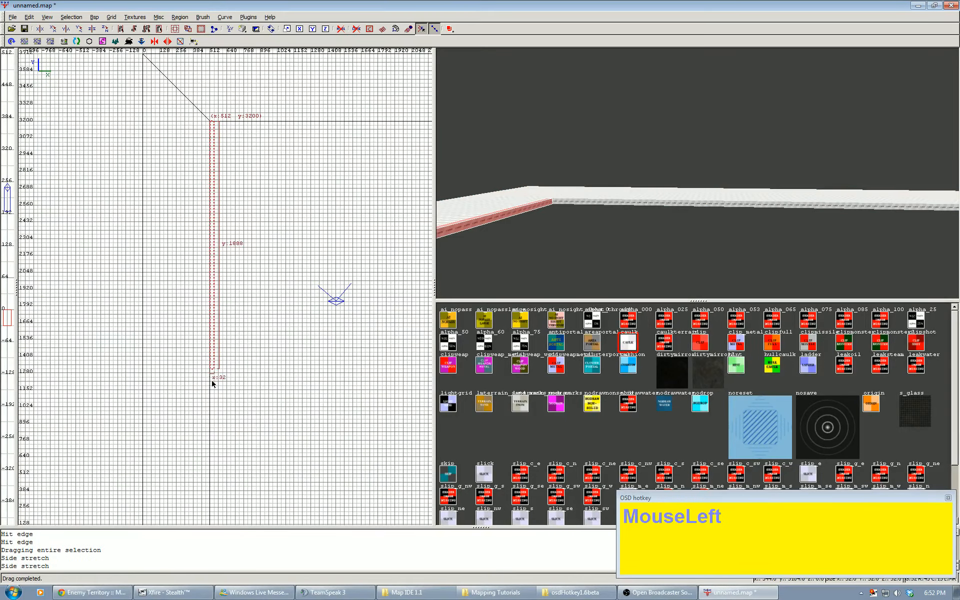
{"action": "right_click_drag", "start_coordinate": [212, 381], "coordinate": [204, 372]}
{"action": "left_click_drag", "start_coordinate": [193, 207], "coordinate": [195, 253]}
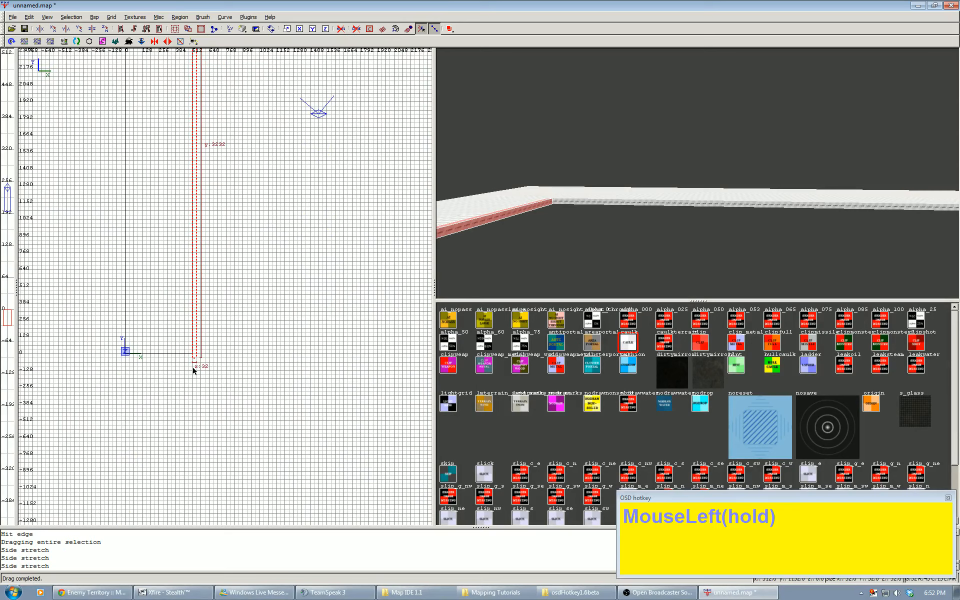
Set the new wall's base at z 0 and its height to 128 units in the front view.
{"action": "key", "text": "Tab"}
{"action": "scroll", "coordinate": [235, 278], "scroll_direction": "up", "scroll_amount": 6}
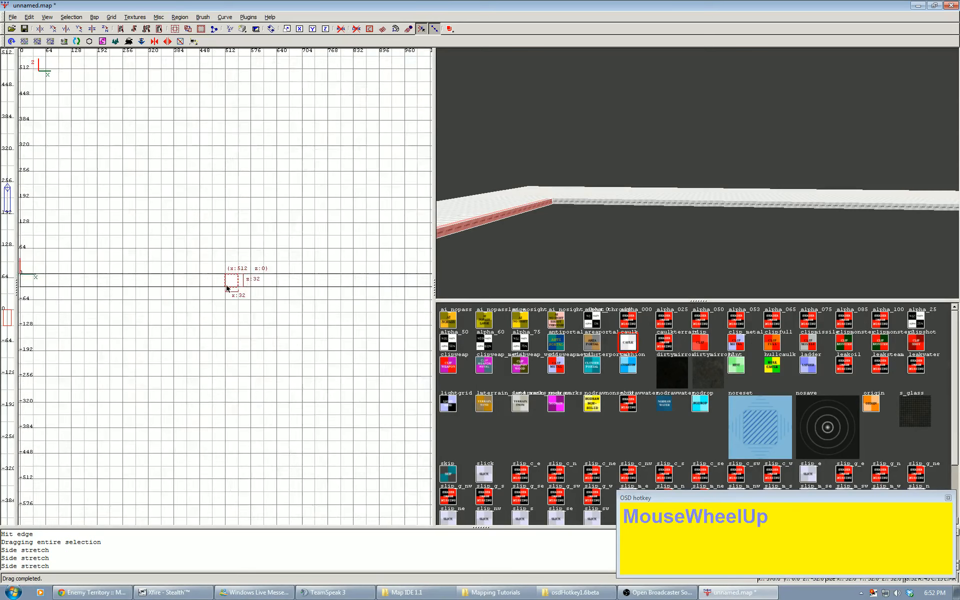
{"action": "left_click", "coordinate": [239, 270]}
{"action": "left_click_drag", "start_coordinate": [237, 245], "coordinate": [241, 182]}
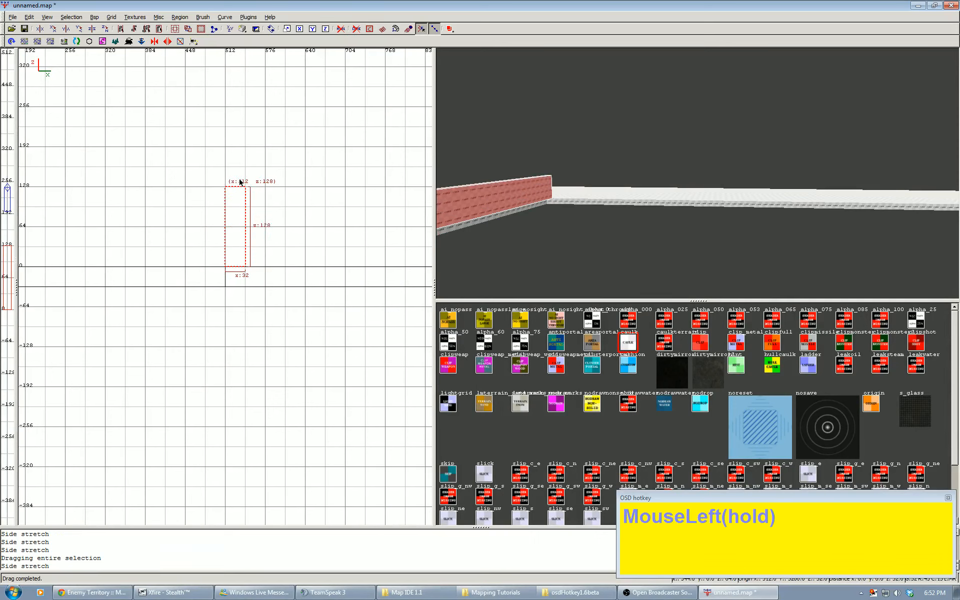
{"action": "right_click_drag", "start_coordinate": [240, 182], "coordinate": [251, 225]}
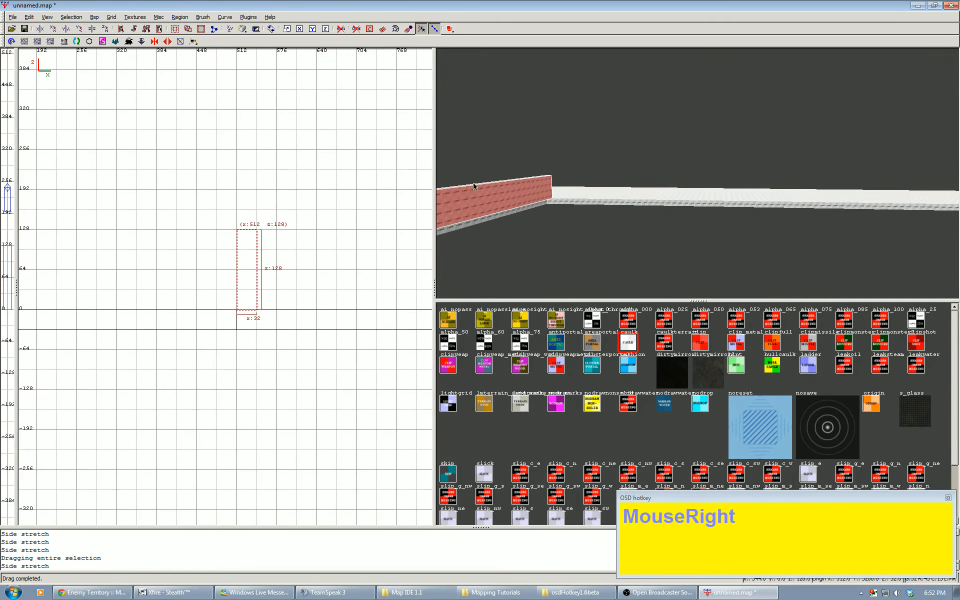
Inspect in the 3D view how the new wall and its near end sit against the floor strip.
{"action": "right_click", "coordinate": [530, 208]}
{"action": "key", "text": "Up"}
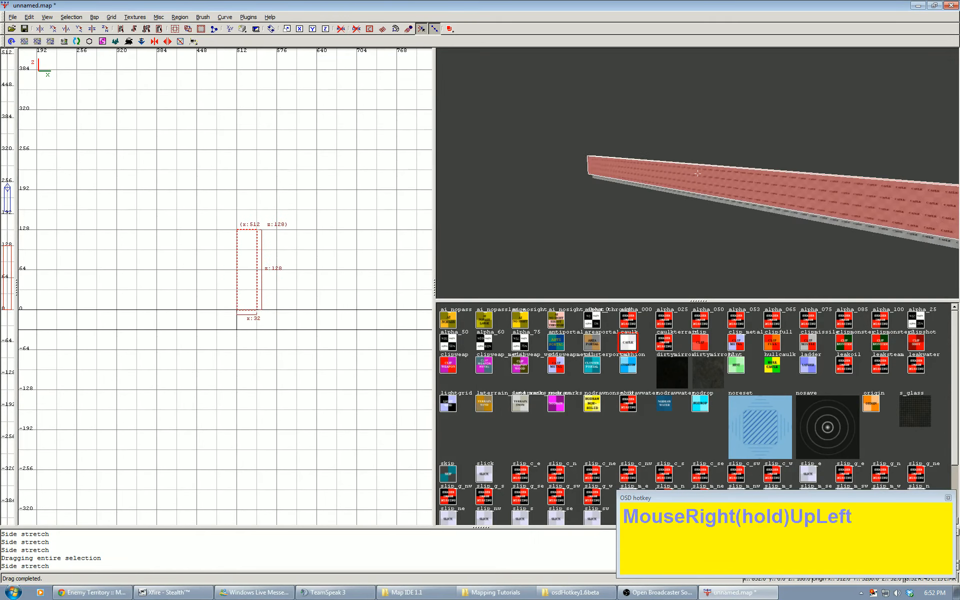
{"action": "key", "text": "Left"}
{"action": "key", "text": "Left"}
{"action": "key", "text": "Left"}
{"action": "key", "text": "Left"}
{"action": "key", "text": "Left"}
{"action": "key", "text": "Left"}
{"action": "scroll", "coordinate": [698, 173], "scroll_direction": "up", "scroll_amount": 2}
{"action": "key", "text": "Left"}
{"action": "key", "text": "Left"}
{"action": "key", "text": "Left"}
{"action": "key", "text": "Left"}
{"action": "key", "text": "Left"}
{"action": "key", "text": "Left"}
{"action": "key", "text": "Up"}
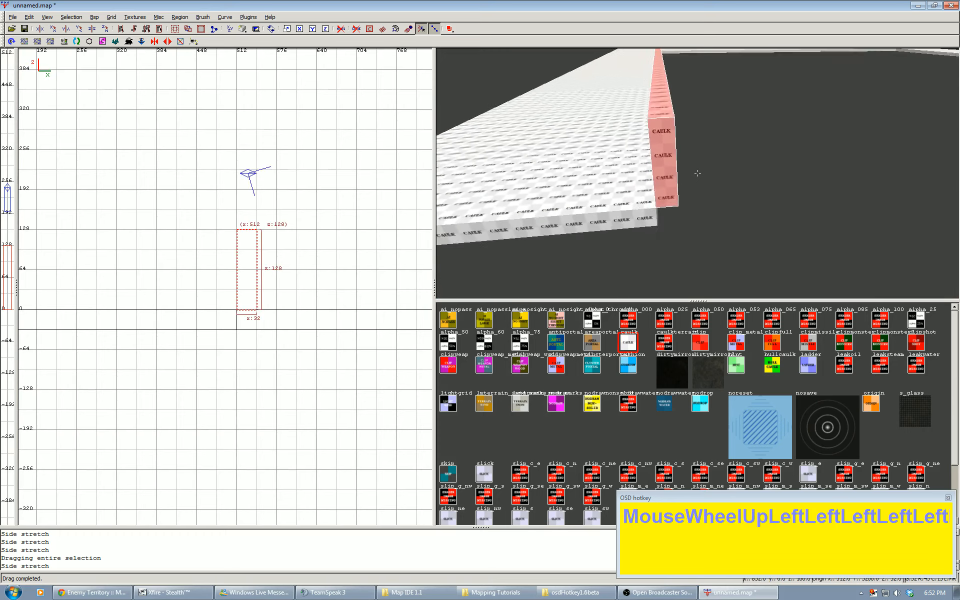
{"action": "key", "text": "Down"}
{"action": "key", "text": "Right"}
{"action": "key", "text": "Left"}
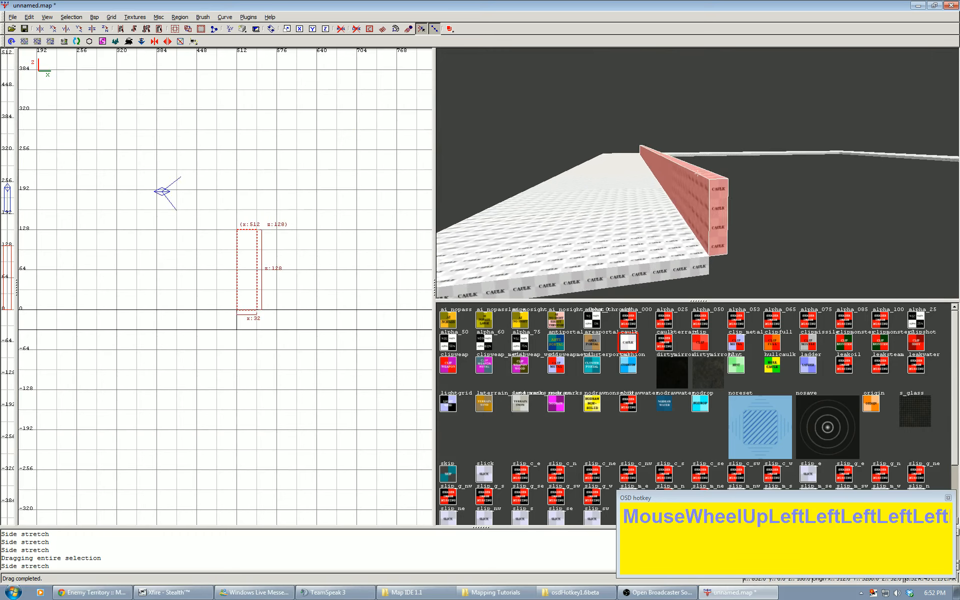
{"action": "key", "text": "Right"}
{"action": "key", "text": "Down"}
{"action": "right_click", "coordinate": [698, 173]}
Stack a copy of the wall on top of it from z 128 to 256, and delete the copy.
{"action": "mouse_move", "coordinate": [195, 245]}
{"action": "right_mouse_down"}
{"action": "mouse_move", "coordinate": [203, 260]}
{"action": "mouse_move", "coordinate": [240, 260]}
{"action": "right_mouse_up"}
{"action": "mouse_move", "coordinate": [203, 336]}
{"action": "left_mouse_down"}
{"action": "mouse_move", "coordinate": [211, 255]}
{"action": "mouse_move", "coordinate": [195, 241]}
{"action": "left_mouse_up"}
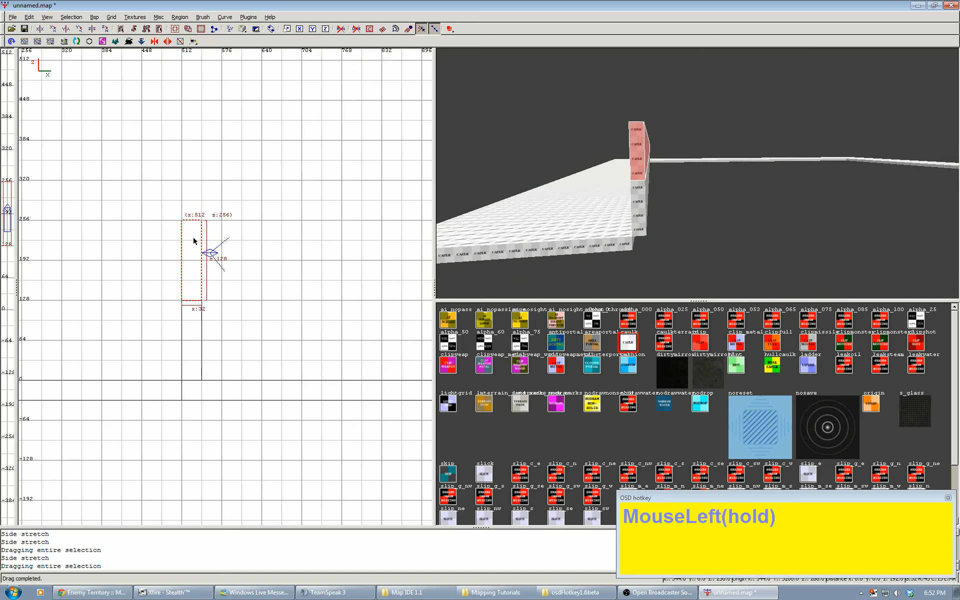
{"action": "left_click", "coordinate": [642, 199], "text": "shift"}
{"action": "left_click", "coordinate": [638, 166], "text": "shift"}
{"action": "key", "text": "Escape"}
{"action": "left_click", "coordinate": [642, 165], "text": "shift"}
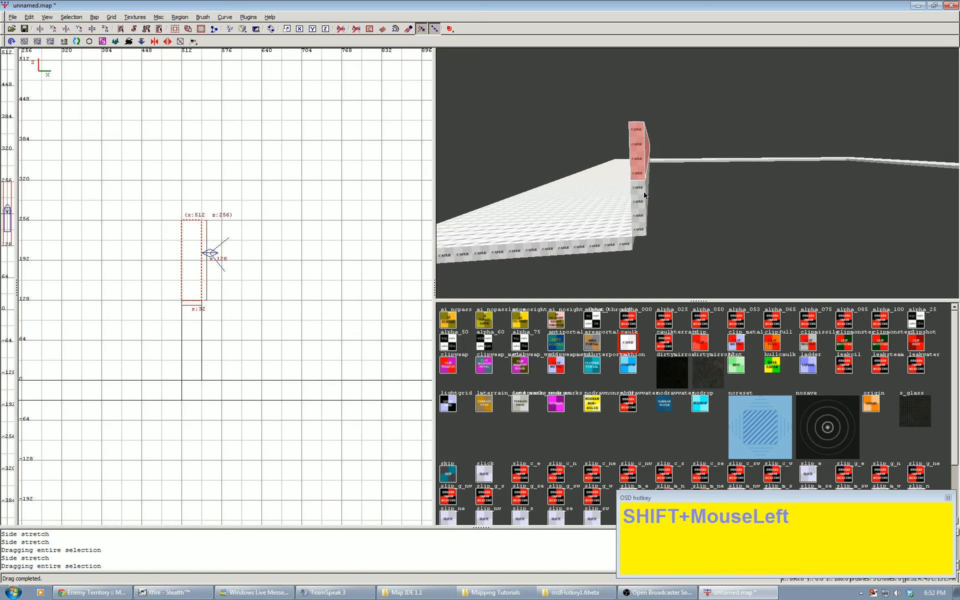
{"action": "key", "text": "BackSpace"}
Mitre the wall's upper end in the top view by pulling its edge at x 544 back to y 3168.
{"action": "left_click", "coordinate": [639, 190], "text": "shift"}
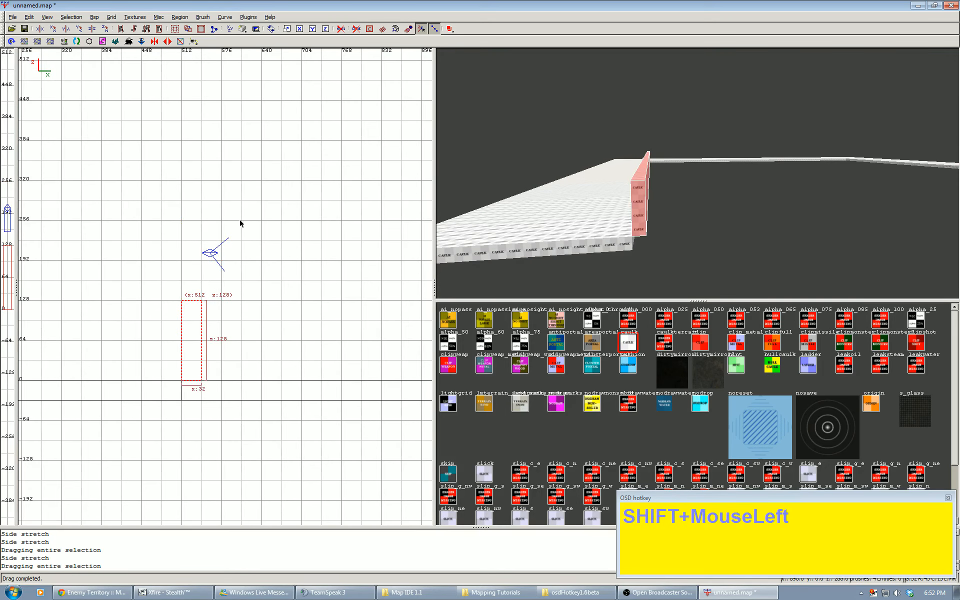
{"action": "key", "text": "Tab"}
{"action": "scroll", "coordinate": [294, 294], "scroll_direction": "down", "scroll_amount": 1}
{"action": "right_click_drag", "start_coordinate": [294, 294], "coordinate": [207, 164]}
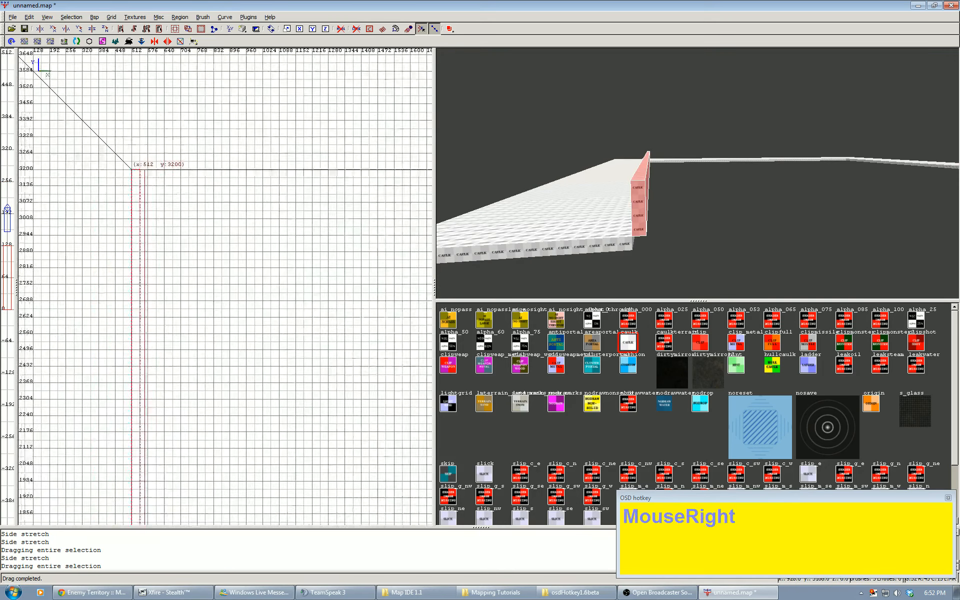
{"action": "scroll", "coordinate": [208, 164], "scroll_direction": "up", "scroll_amount": 1}
{"action": "left_click_drag", "start_coordinate": [197, 134], "coordinate": [233, 159]}
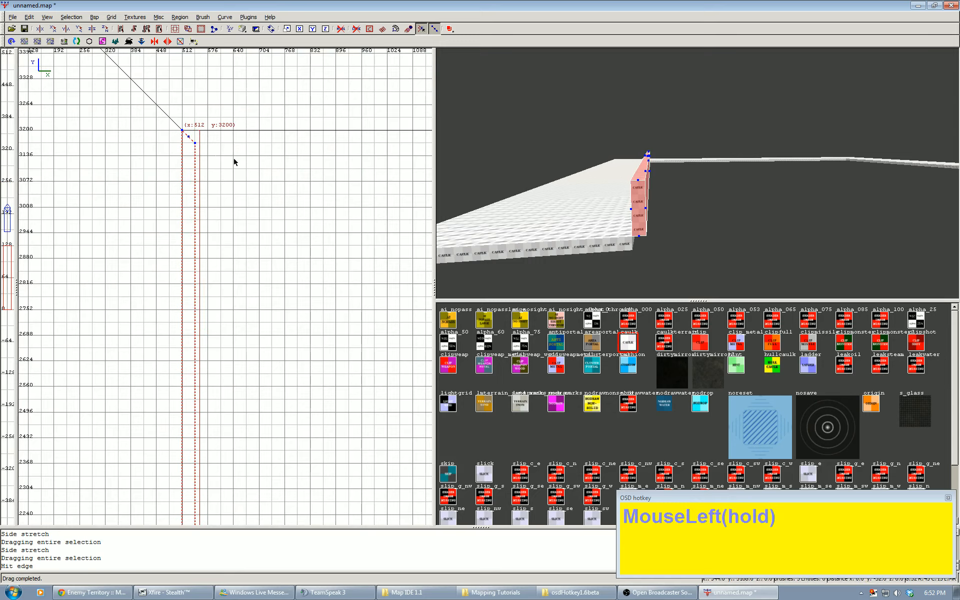
{"action": "scroll", "coordinate": [233, 159], "scroll_direction": "down", "scroll_amount": 1}
{"action": "key", "text": "Escape"}
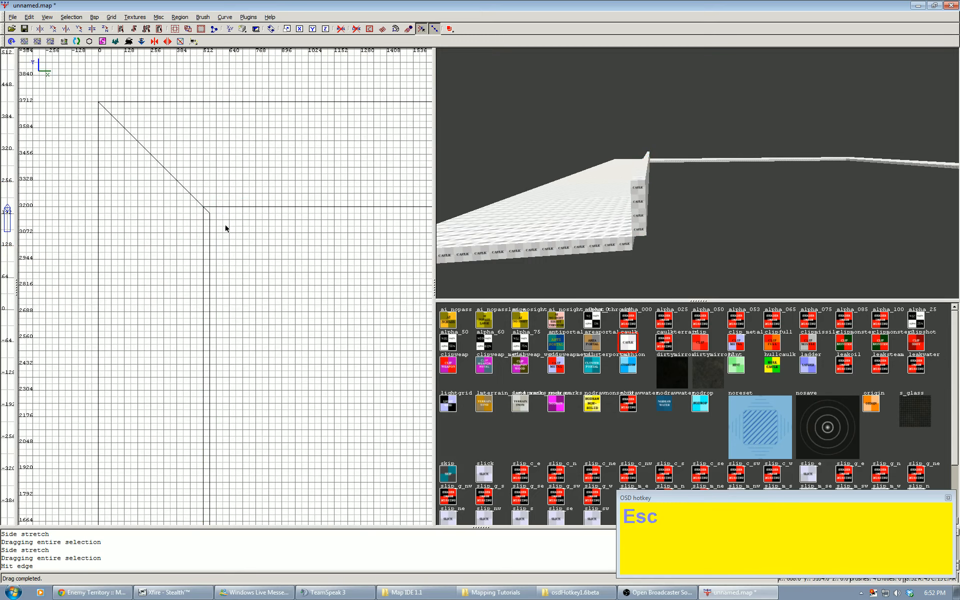
Mitre the same wall's lower end by moving its edge at x 512 to y 0, leaving x 544 at y -32.
{"action": "left_click", "coordinate": [635, 198], "text": "shift"}
{"action": "scroll", "coordinate": [172, 210], "scroll_direction": "down", "scroll_amount": 3}
{"action": "mouse_move", "coordinate": [171, 210]}
{"action": "right_mouse_down"}
{"action": "mouse_move", "coordinate": [189, 218]}
{"action": "mouse_move", "coordinate": [222, 282]}
{"action": "right_mouse_up"}
{"action": "scroll", "coordinate": [222, 282], "scroll_direction": "up", "scroll_amount": 1}
{"action": "scroll", "coordinate": [222, 281], "scroll_direction": "up", "scroll_amount": 3}
{"action": "left_click", "coordinate": [144, 289]}
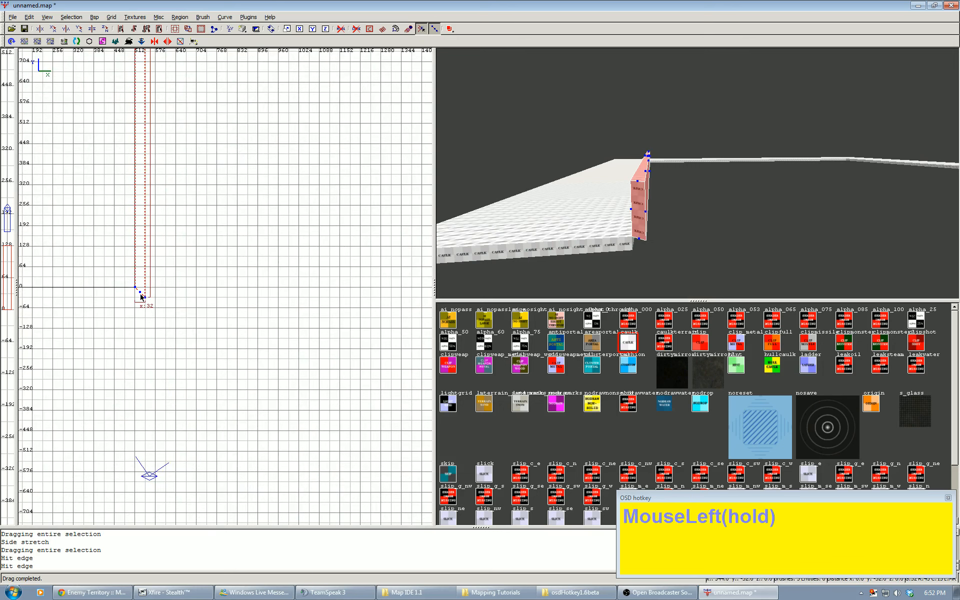
{"action": "right_click_drag", "start_coordinate": [144, 297], "coordinate": [172, 317]}
{"action": "key", "text": "Escape"}
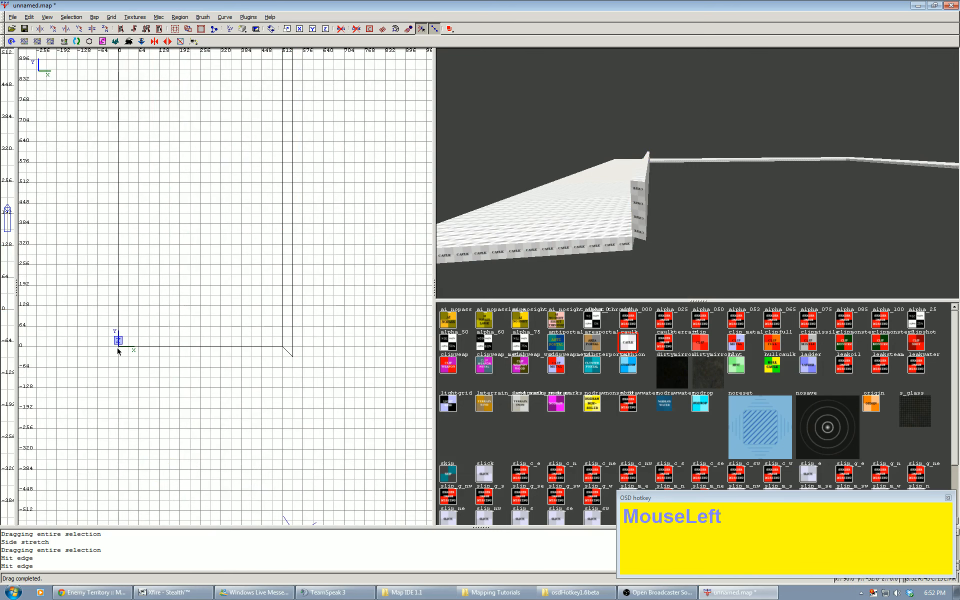
Draw a 32-unit-thick end wall along the floor strip's edge at y 0 and mitre its corners.
{"action": "left_click_drag", "start_coordinate": [157, 359], "coordinate": [293, 358]}
{"action": "right_click_drag", "start_coordinate": [118, 369], "coordinate": [173, 373]}
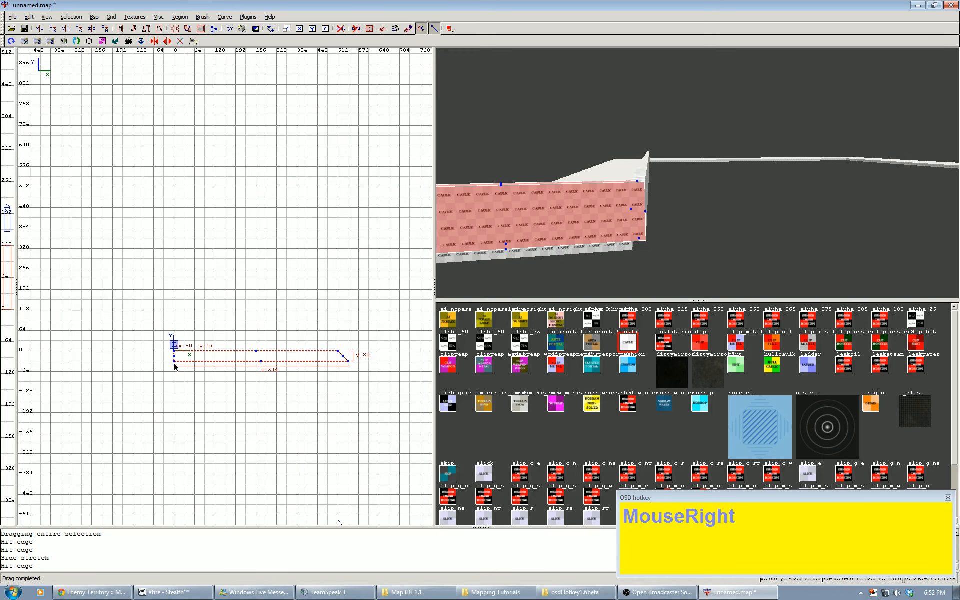
{"action": "key", "text": "Escape"}
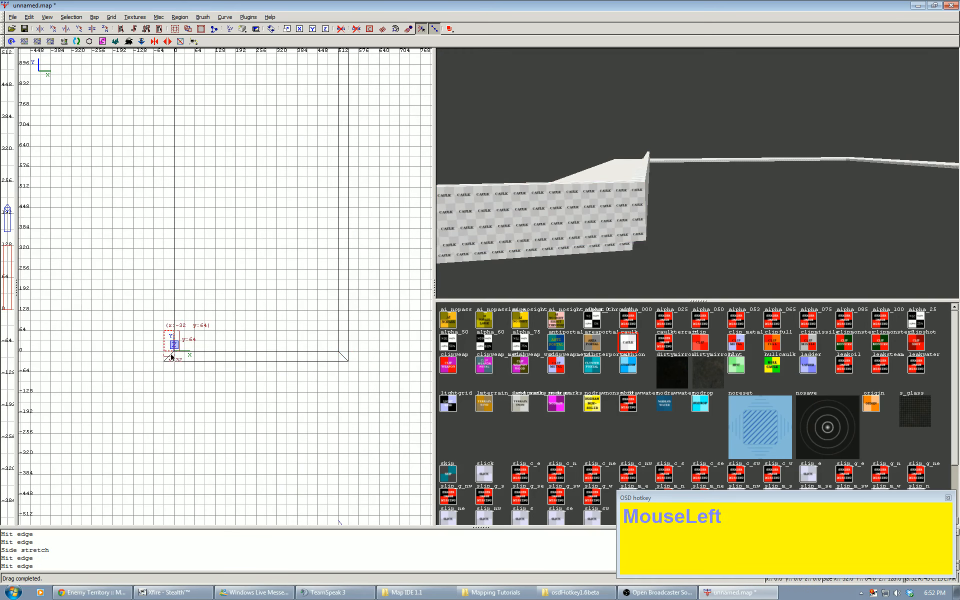
Draw the 32-unit-wide outer wall from x -32, mitre its lower end, extend it to y 3744 and mitre its upper end.
{"action": "key", "text": "Escape"}
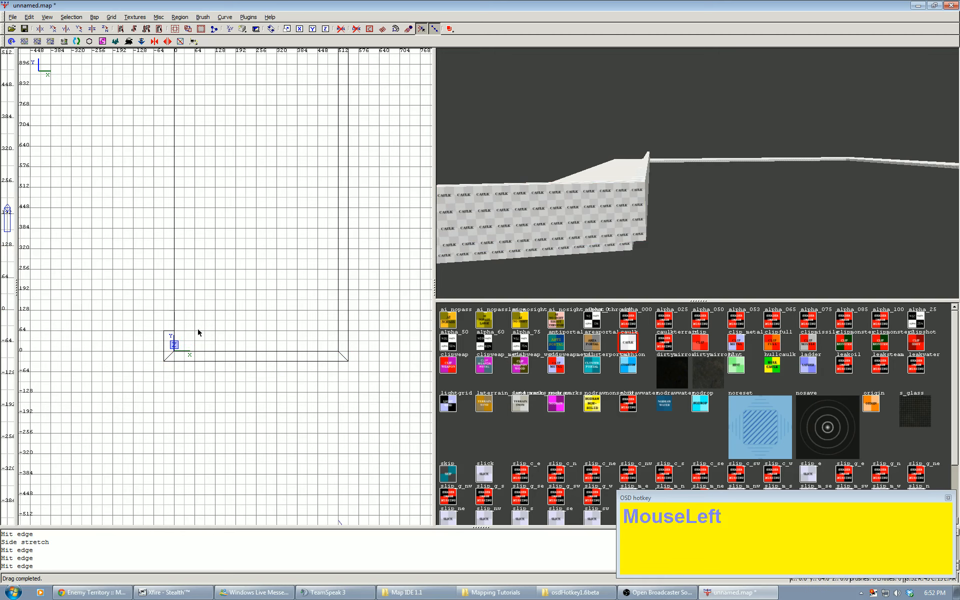
{"action": "left_click", "coordinate": [167, 342], "text": "shift"}
{"action": "left_click_drag", "start_coordinate": [166, 282], "coordinate": [160, 67]}
{"action": "scroll", "coordinate": [150, 174], "scroll_direction": "down", "scroll_amount": 3}
{"action": "right_click_drag", "start_coordinate": [150, 173], "coordinate": [205, 287]}
{"action": "left_click_drag", "start_coordinate": [234, 375], "coordinate": [219, 95]}
{"action": "right_click_drag", "start_coordinate": [219, 104], "coordinate": [193, 447]}
{"action": "mouse_move", "coordinate": [205, 413]}
{"action": "left_mouse_down"}
{"action": "mouse_move", "coordinate": [203, 215]}
{"action": "mouse_move", "coordinate": [198, 226]}
{"action": "left_mouse_up"}
{"action": "scroll", "coordinate": [206, 238], "scroll_direction": "up", "scroll_amount": 1}
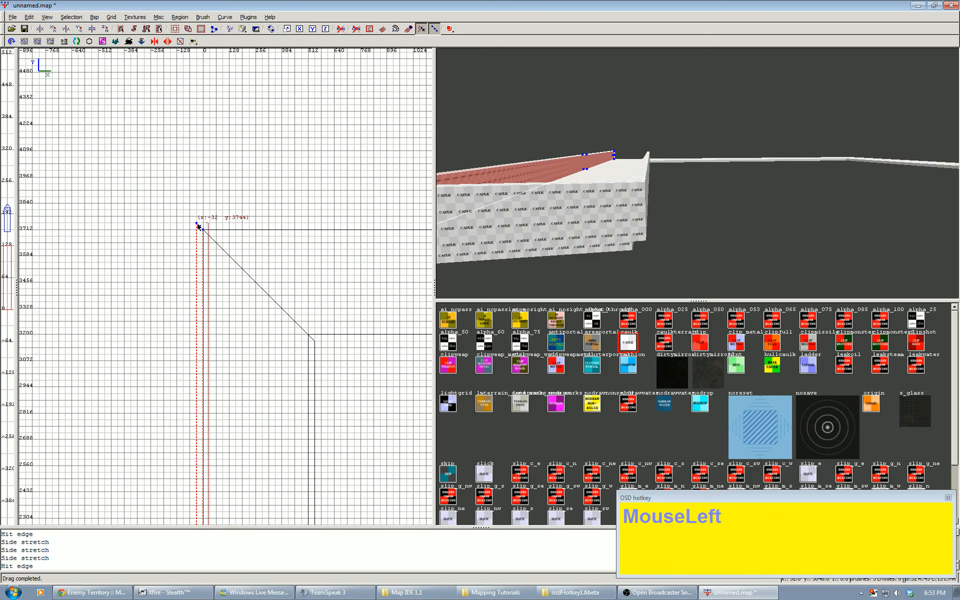
{"action": "key", "text": "Escape"}
Select the end wall and both side walls of the first strip, duplicate them, and flip the copy along X.
{"action": "left_click", "coordinate": [575, 211], "text": "shift"}
{"action": "left_click", "coordinate": [639, 167], "text": "shift"}
{"action": "left_click", "coordinate": [523, 172], "text": "shift"}
{"action": "scroll", "coordinate": [399, 193], "scroll_direction": "down", "scroll_amount": 1}
{"action": "right_click_drag", "start_coordinate": [399, 194], "coordinate": [302, 204]}
{"action": "left_click_drag", "start_coordinate": [131, 228], "coordinate": [132, 233]}
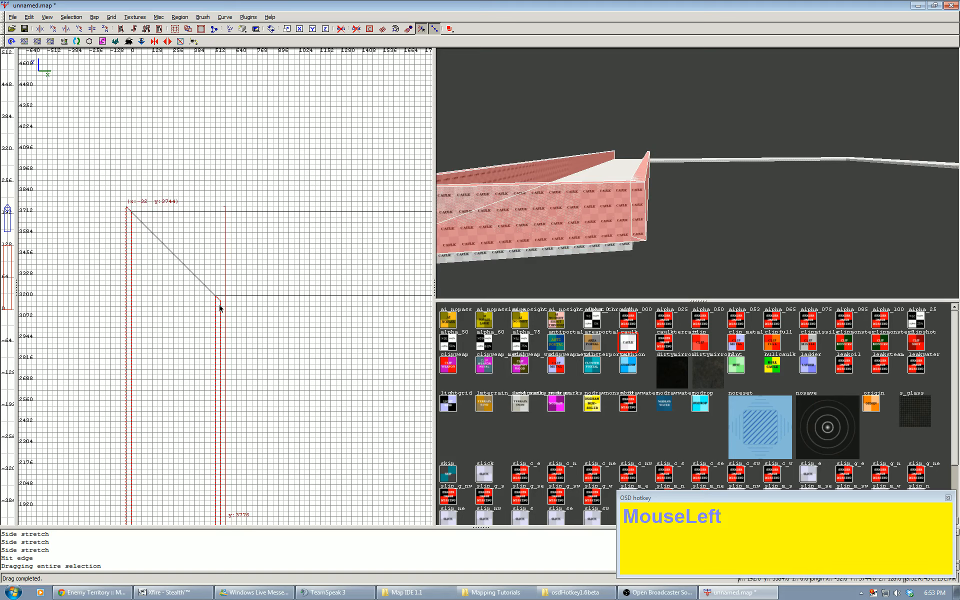
{"action": "scroll", "coordinate": [226, 308], "scroll_direction": "down", "scroll_amount": 1}
{"action": "right_click_drag", "start_coordinate": [226, 308], "coordinate": [29, 126]}
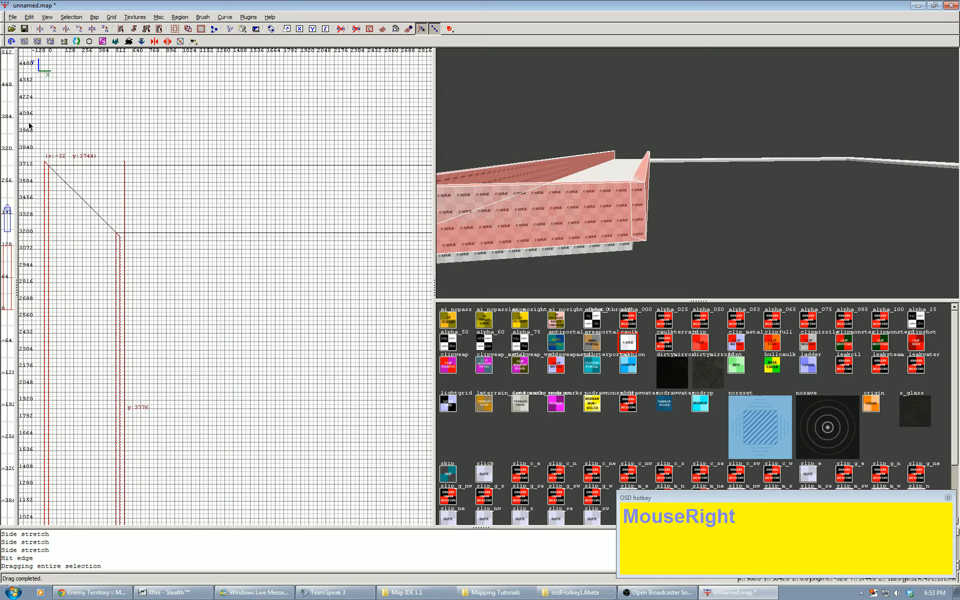
{"action": "left_click", "coordinate": [39, 29]}
Move the mirrored walls onto the far floor strip and align their upper corner at x 3680, y 3744.
{"action": "left_click_drag", "start_coordinate": [118, 212], "coordinate": [371, 229]}
{"action": "scroll", "coordinate": [371, 229], "scroll_direction": "down", "scroll_amount": 1}
{"action": "right_click_drag", "start_coordinate": [370, 230], "coordinate": [209, 260]}
{"action": "mouse_move", "coordinate": [184, 245]}
{"action": "left_mouse_down"}
{"action": "mouse_move", "coordinate": [253, 185]}
{"action": "mouse_move", "coordinate": [214, 239]}
{"action": "mouse_move", "coordinate": [185, 212]}
{"action": "mouse_move", "coordinate": [310, 208]}
{"action": "left_mouse_up"}
{"action": "key", "text": "ctrl+z"}
{"action": "mouse_move", "coordinate": [311, 208]}
{"action": "right_mouse_down"}
{"action": "mouse_move", "coordinate": [260, 230]}
{"action": "mouse_move", "coordinate": [162, 340]}
{"action": "right_mouse_up"}
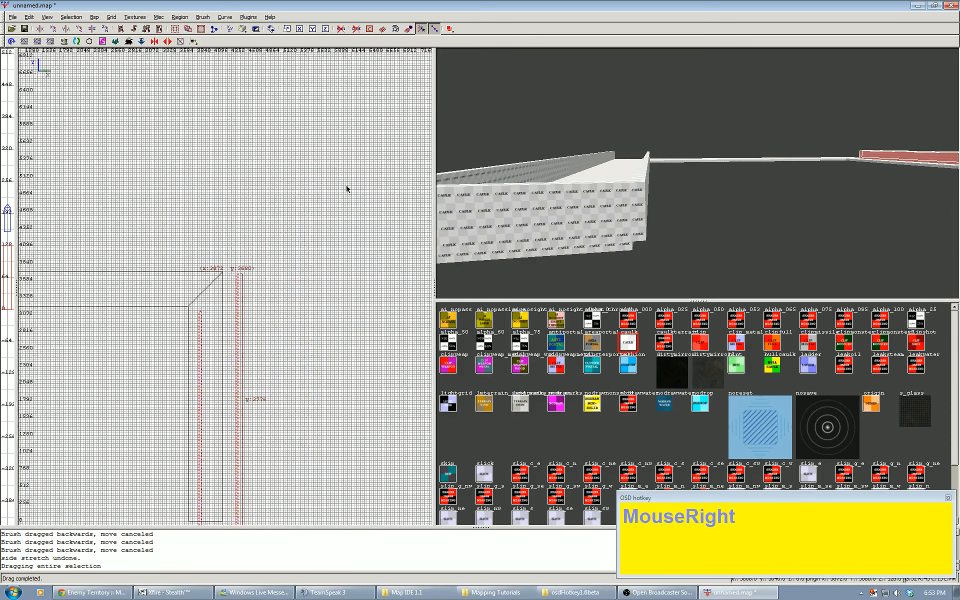
{"action": "scroll", "coordinate": [345, 192], "scroll_direction": "up", "scroll_amount": 3}
{"action": "right_click_drag", "start_coordinate": [330, 187], "coordinate": [377, 178]}
{"action": "scroll", "coordinate": [378, 234], "scroll_direction": "up", "scroll_amount": 4}
{"action": "left_click_drag", "start_coordinate": [394, 223], "coordinate": [335, 204]}
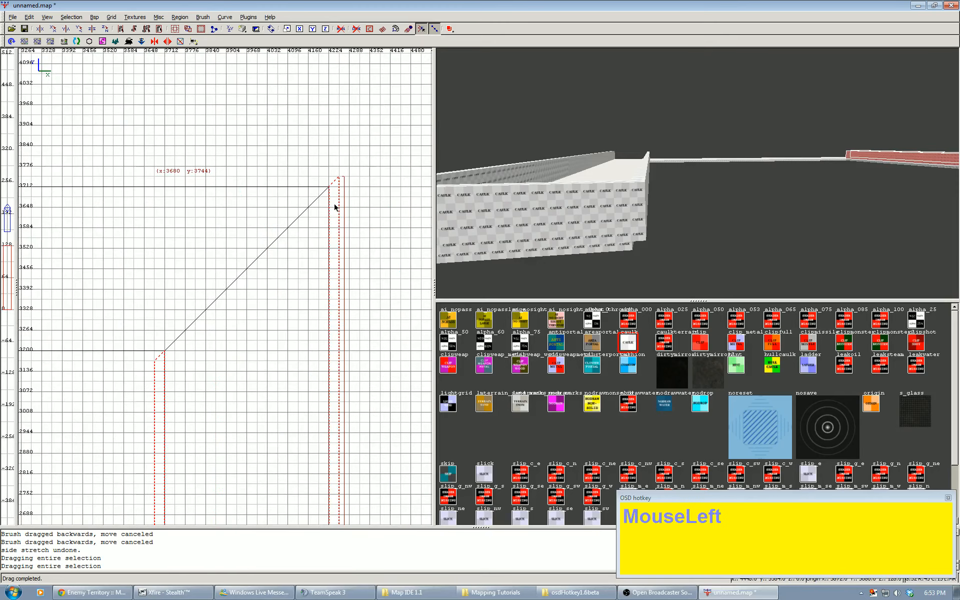
Draw a 32-unit-thick wall along the middle floor strip's inner edge at y 3200 and set its near end at x 608.
{"action": "key", "text": "Escape"}
{"action": "left_click_drag", "start_coordinate": [159, 352], "coordinate": [104, 360]}
{"action": "scroll", "coordinate": [128, 322], "scroll_direction": "down", "scroll_amount": 3}
{"action": "right_click_drag", "start_coordinate": [128, 322], "coordinate": [275, 323]}
{"action": "mouse_move", "coordinate": [338, 288]}
{"action": "left_mouse_down"}
{"action": "mouse_move", "coordinate": [64, 289]}
{"action": "mouse_move", "coordinate": [64, 281]}
{"action": "mouse_move", "coordinate": [80, 290]}
{"action": "left_mouse_up"}
{"action": "scroll", "coordinate": [192, 292], "scroll_direction": "down", "scroll_amount": 2}
{"action": "scroll", "coordinate": [191, 291], "scroll_direction": "down", "scroll_amount": 3}
{"action": "right_click_drag", "start_coordinate": [222, 287], "coordinate": [1, 288]}
{"action": "scroll", "coordinate": [222, 288], "scroll_direction": "down", "scroll_amount": 2}
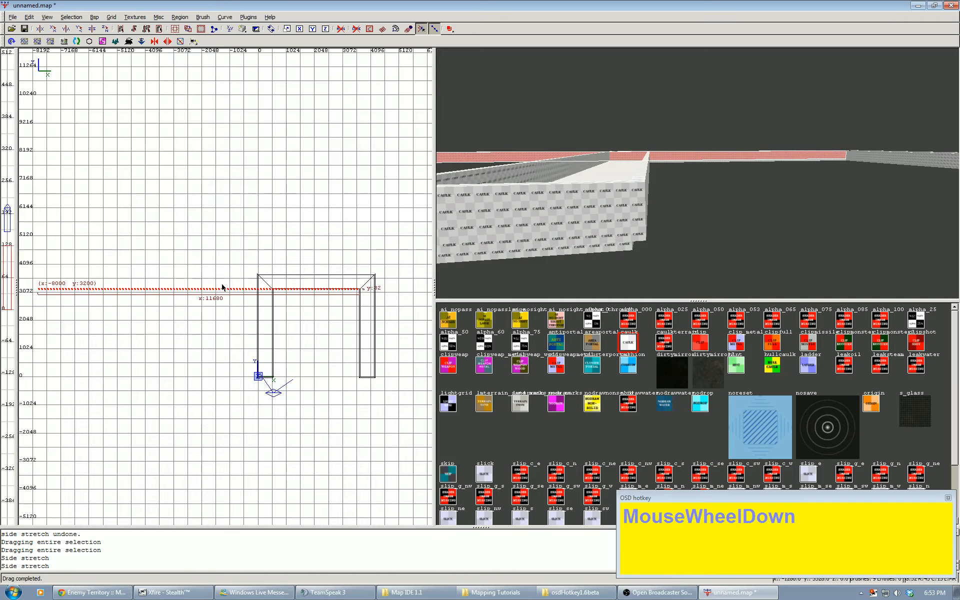
{"action": "left_click_drag", "start_coordinate": [31, 293], "coordinate": [46, 291]}
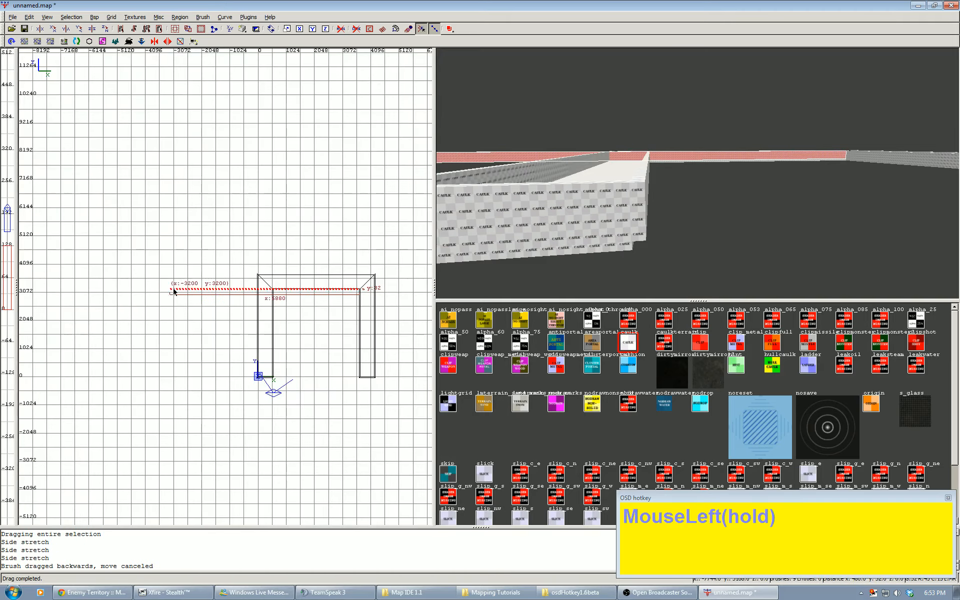
{"action": "left_click_drag", "start_coordinate": [175, 293], "coordinate": [266, 294]}
{"action": "scroll", "coordinate": [290, 292], "scroll_direction": "up", "scroll_amount": 7}
{"action": "right_click_drag", "start_coordinate": [302, 291], "coordinate": [34, 273]}
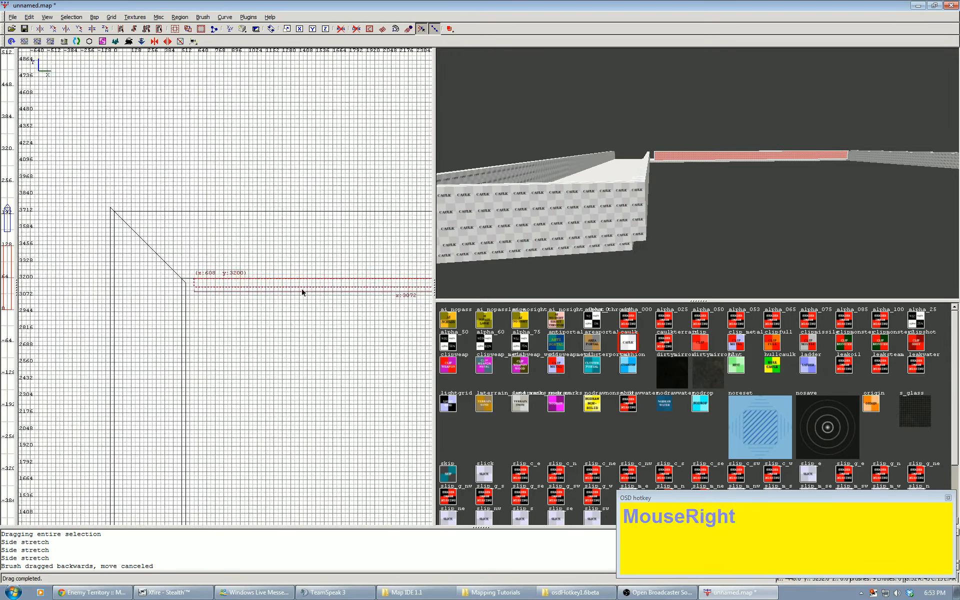
Extend the inner wall to the first strip's inner corner and mitre both of its ends by moving their edges.
{"action": "scroll", "coordinate": [303, 292], "scroll_direction": "up", "scroll_amount": 4}
{"action": "mouse_move", "coordinate": [174, 306]}
{"action": "left_mouse_down"}
{"action": "mouse_move", "coordinate": [173, 294]}
{"action": "mouse_move", "coordinate": [135, 268]}
{"action": "left_mouse_up"}
{"action": "key", "text": "e"}
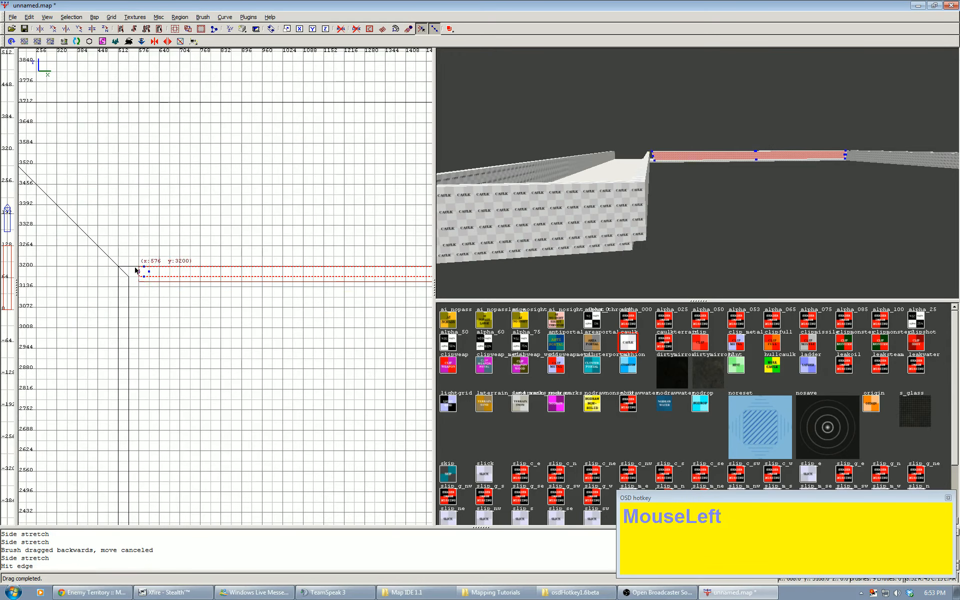
{"action": "key", "text": "ctrl+z"}
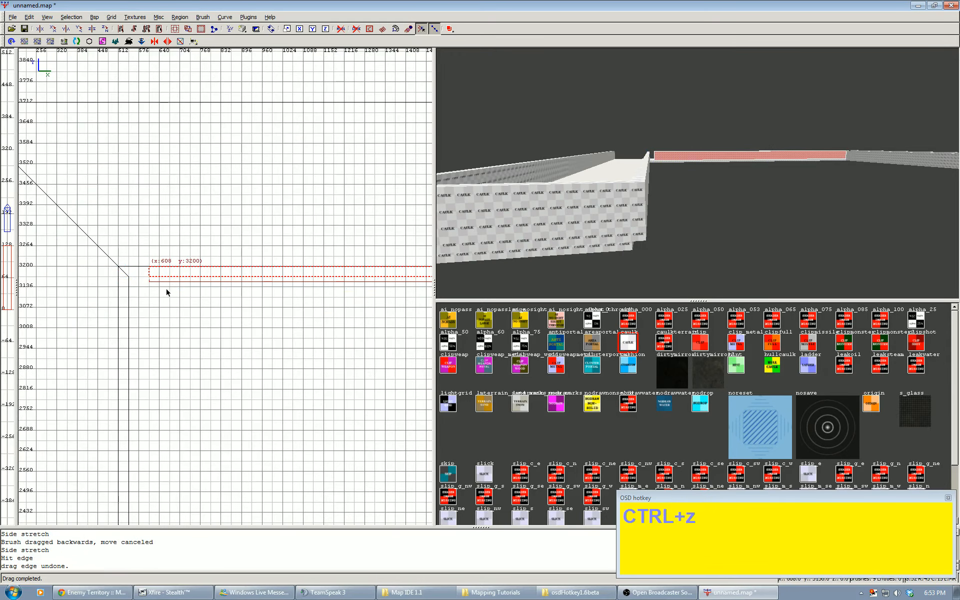
{"action": "right_click_drag", "start_coordinate": [165, 289], "coordinate": [180, 284]}
{"action": "mouse_move", "coordinate": [200, 275]}
{"action": "left_mouse_down"}
{"action": "mouse_move", "coordinate": [159, 276]}
{"action": "mouse_move", "coordinate": [194, 285]}
{"action": "mouse_move", "coordinate": [179, 285]}
{"action": "left_mouse_up"}
{"action": "scroll", "coordinate": [213, 306], "scroll_direction": "down", "scroll_amount": 6}
{"action": "mouse_move", "coordinate": [293, 299]}
{"action": "right_mouse_down"}
{"action": "mouse_move", "coordinate": [25, 294]}
{"action": "mouse_move", "coordinate": [33, 291]}
{"action": "right_mouse_up"}
{"action": "scroll", "coordinate": [294, 299], "scroll_direction": "up", "scroll_amount": 2}
{"action": "scroll", "coordinate": [294, 302], "scroll_direction": "up", "scroll_amount": 2}
{"action": "left_click", "coordinate": [264, 275]}
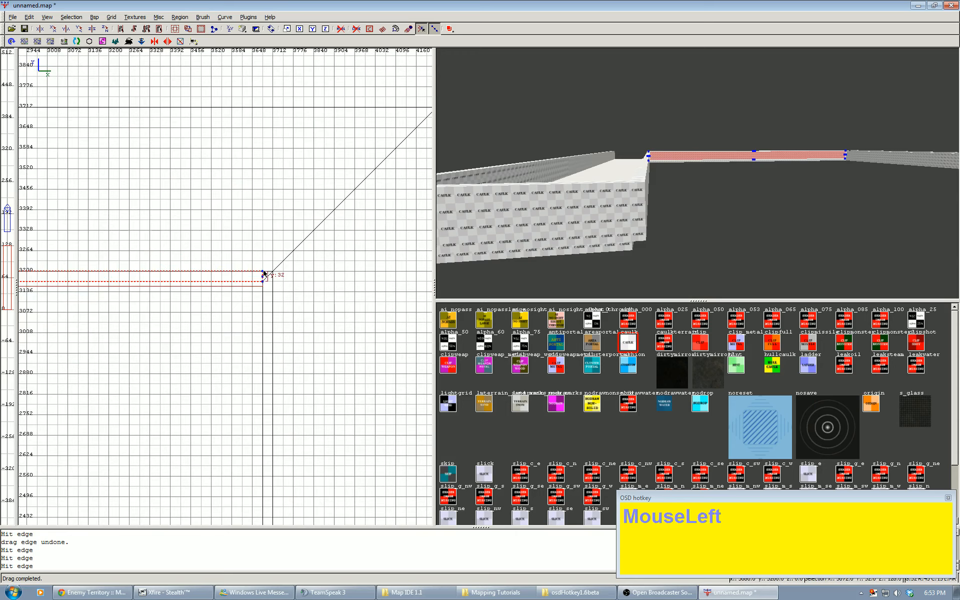
Duplicate the mitred inner wall and move the copy to the middle strip's outer edge, aligned with the far outer corner.
{"action": "key", "text": "Escape"}
{"action": "left_click", "coordinate": [242, 278], "text": "shift"}
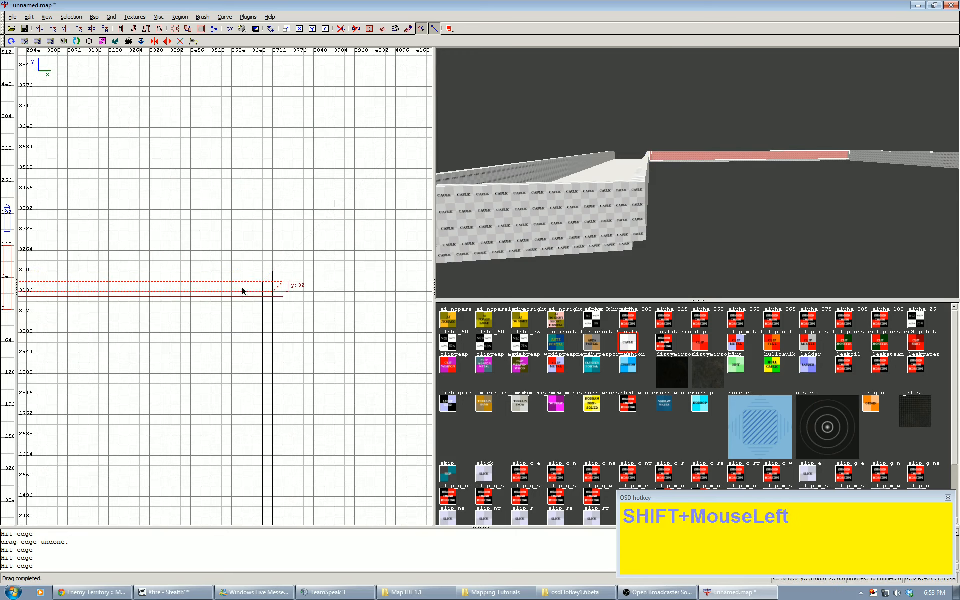
{"action": "left_click_drag", "start_coordinate": [242, 285], "coordinate": [296, 196]}
{"action": "scroll", "coordinate": [294, 194], "scroll_direction": "down", "scroll_amount": 2}
{"action": "right_click_drag", "start_coordinate": [275, 206], "coordinate": [194, 253]}
{"action": "scroll", "coordinate": [276, 206], "scroll_direction": "up", "scroll_amount": 1}
{"action": "left_click_drag", "start_coordinate": [203, 259], "coordinate": [274, 200]}
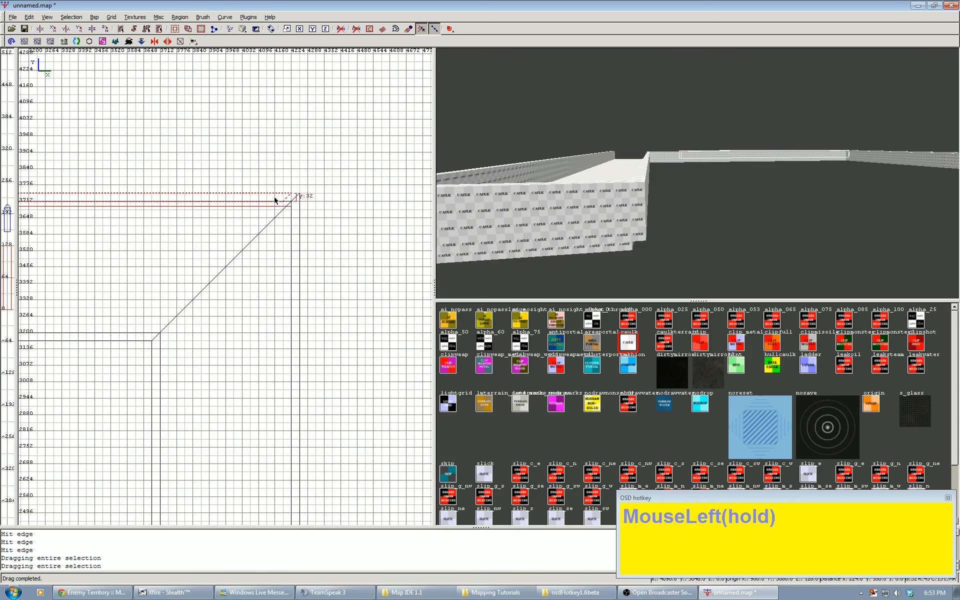
Stretch the outer wall to the opposite outer corner at x -32, y 3744.
{"action": "scroll", "coordinate": [283, 202], "scroll_direction": "down", "scroll_amount": 6}
{"action": "right_click_drag", "start_coordinate": [249, 214], "coordinate": [508, 212]}
{"action": "scroll", "coordinate": [304, 243], "scroll_direction": "up", "scroll_amount": 5}
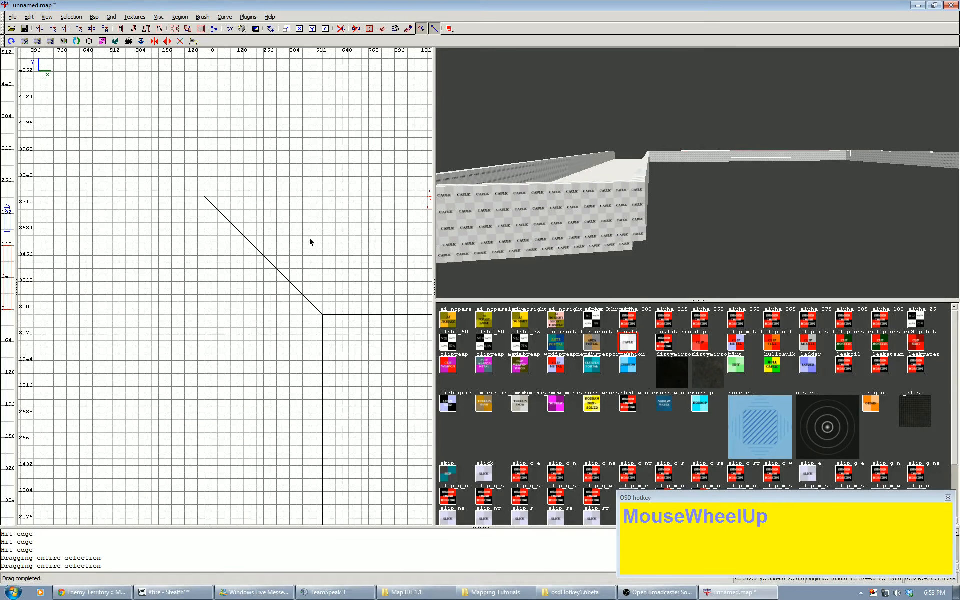
{"action": "left_click", "coordinate": [402, 204]}
{"action": "left_click_drag", "start_coordinate": [227, 203], "coordinate": [186, 203]}
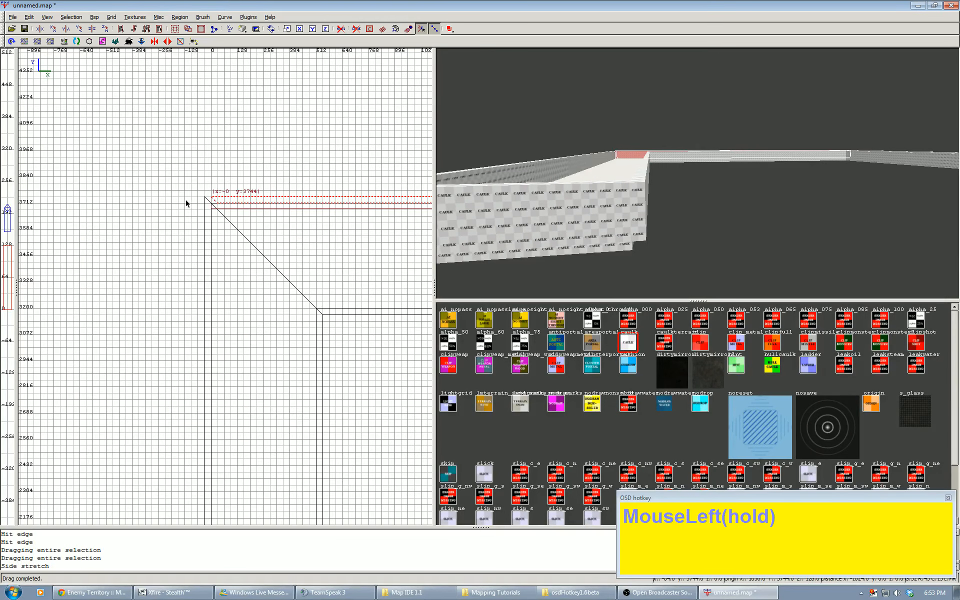
{"action": "key", "text": "Escape"}
Select all the walls around the U-shaped floor, duplicate them and stack the copy on the originals with its top at z 256.
{"action": "right_click", "coordinate": [655, 175]}
{"action": "scroll", "coordinate": [698, 173], "scroll_direction": "up", "scroll_amount": 3}
{"action": "scroll", "coordinate": [697, 173], "scroll_direction": "down", "scroll_amount": 3}
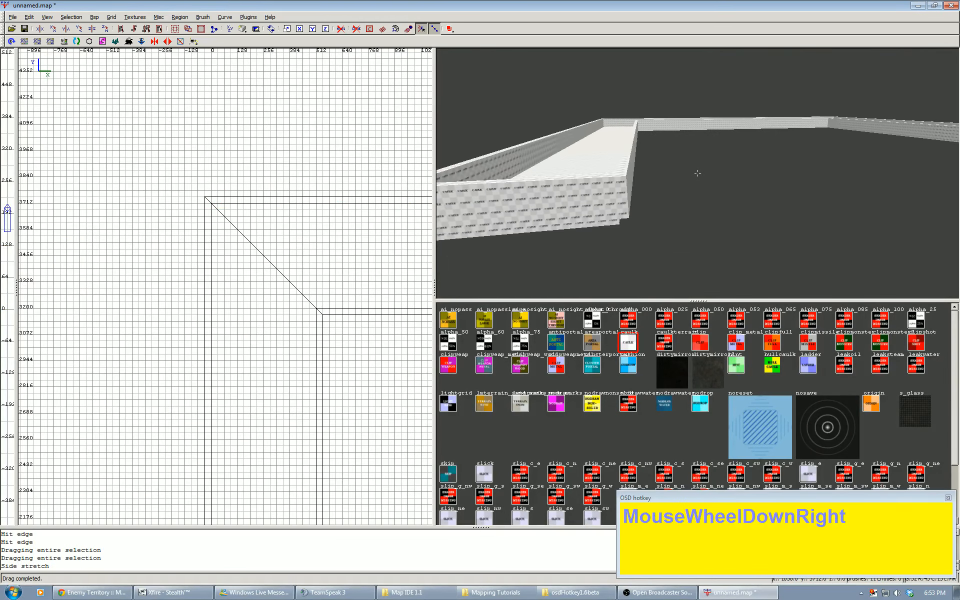
{"action": "right_click", "coordinate": [697, 174]}
{"action": "left_click", "coordinate": [606, 157], "text": "shift"}
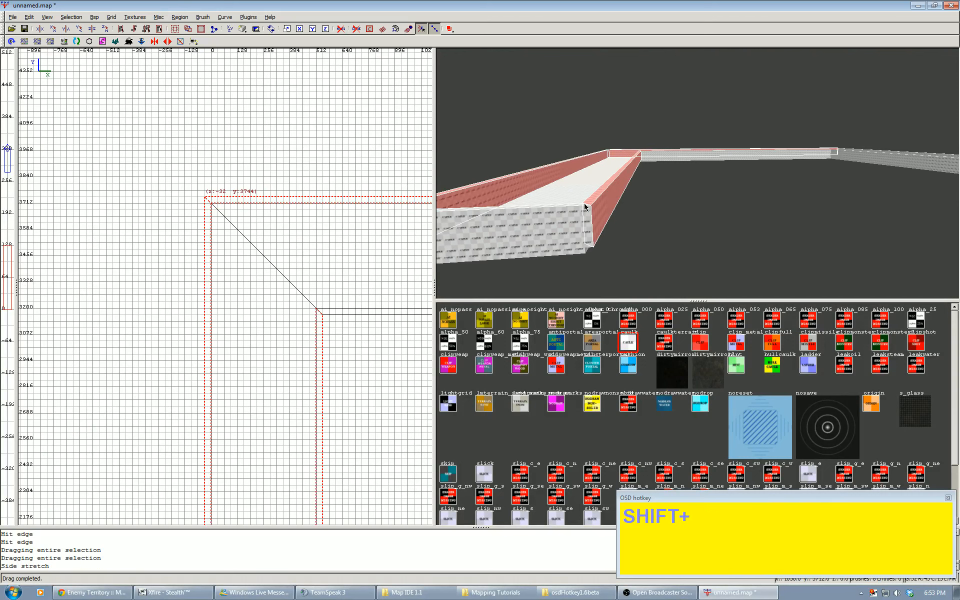
{"action": "left_click", "coordinate": [688, 158], "text": "shift"}
{"action": "left_click", "coordinate": [847, 160], "text": "shift"}
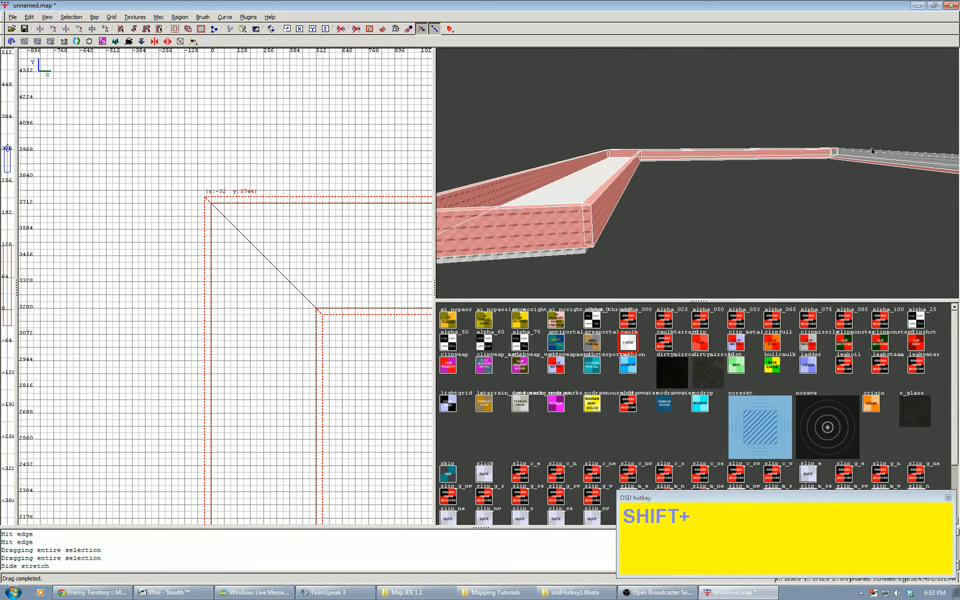
{"action": "left_click", "coordinate": [858, 161], "text": "shift"}
{"action": "left_click", "coordinate": [872, 152], "text": "shift"}
{"action": "left_click", "coordinate": [872, 152], "text": "shift"}
{"action": "left_click", "coordinate": [872, 152], "text": "shift"}
{"action": "right_click_drag", "start_coordinate": [873, 152], "coordinate": [772, 174]}
{"action": "right_click_drag", "start_coordinate": [841, 166], "coordinate": [613, 184]}
{"action": "key", "text": "Tab"}
{"action": "scroll", "coordinate": [239, 272], "scroll_direction": "down", "scroll_amount": 1}
{"action": "mouse_move", "coordinate": [238, 273]}
{"action": "left_mouse_down"}
{"action": "mouse_move", "coordinate": [253, 290]}
{"action": "mouse_move", "coordinate": [248, 272]}
{"action": "left_mouse_up"}
{"action": "scroll", "coordinate": [215, 272], "scroll_direction": "down", "scroll_amount": 1}
{"action": "right_click_drag", "start_coordinate": [215, 272], "coordinate": [216, 266]}
{"action": "scroll", "coordinate": [217, 266], "scroll_direction": "up", "scroll_amount": 1}
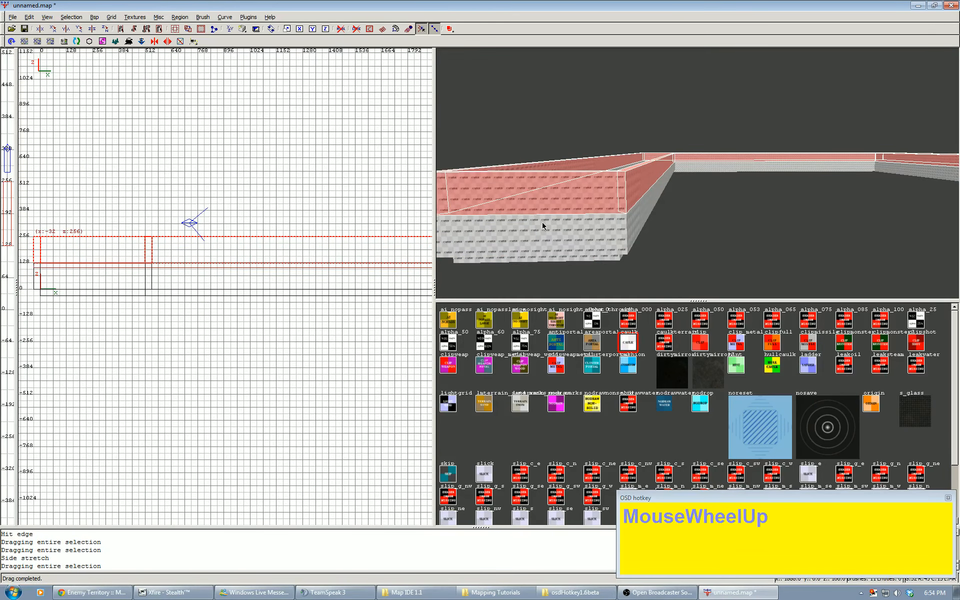
{"action": "key", "text": "Escape"}
Examine the heightened walls and the floor between them from above in the 3D view.
{"action": "right_click", "coordinate": [598, 201]}
{"action": "scroll", "coordinate": [696, 174], "scroll_direction": "up", "scroll_amount": 3}
{"action": "key", "text": "Left"}
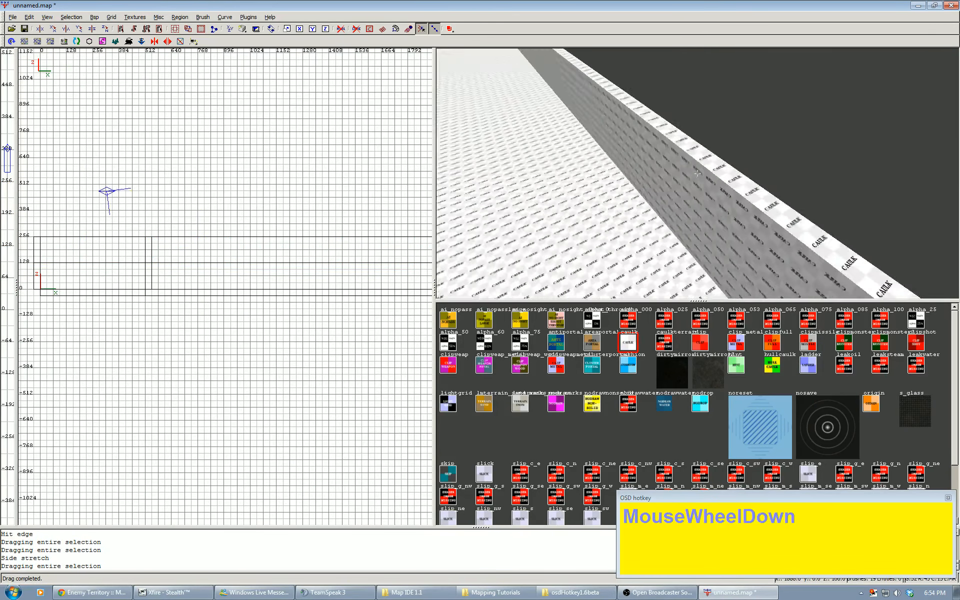
{"action": "scroll", "coordinate": [696, 174], "scroll_direction": "down", "scroll_amount": 5}
{"action": "key", "text": "Right"}
{"action": "right_click", "coordinate": [697, 174]}
{"action": "scroll", "coordinate": [296, 219], "scroll_direction": "down", "scroll_amount": 2}
Select the three floor brushes, duplicate them and raise the copy onto the wall tops at z 256 as a ceiling.
{"action": "key", "text": "ctrl+Tab"}
{"action": "key", "text": "ctrl+Tab"}
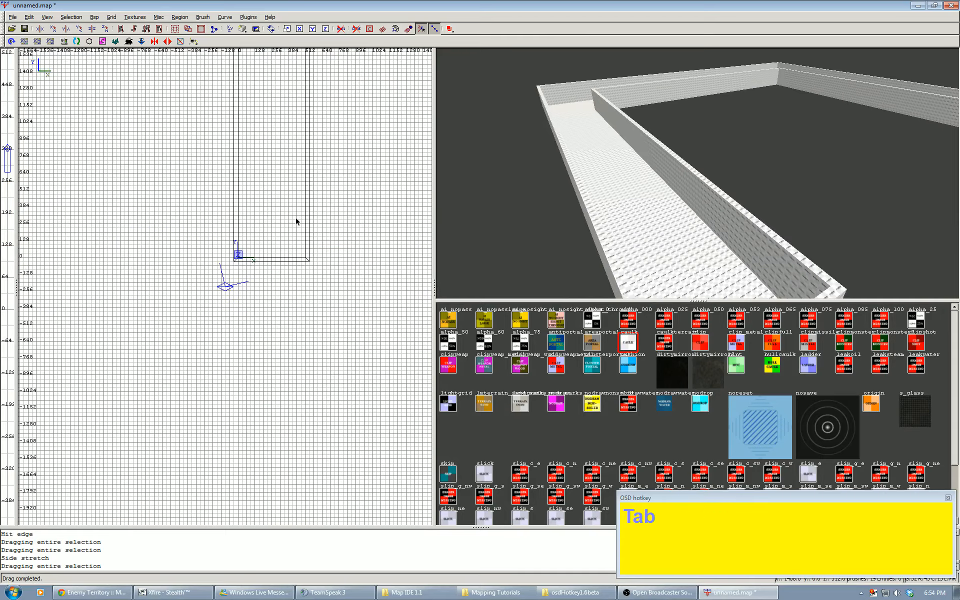
{"action": "scroll", "coordinate": [297, 218], "scroll_direction": "down", "scroll_amount": 4}
{"action": "right_click_drag", "start_coordinate": [296, 218], "coordinate": [146, 304]}
{"action": "left_click", "coordinate": [105, 214], "text": "shift"}
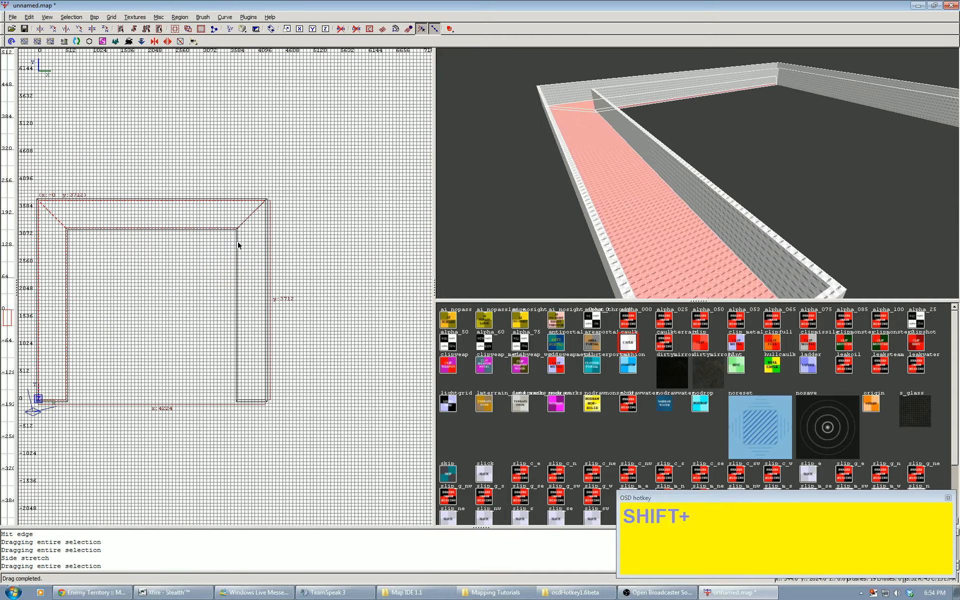
{"action": "right_click_drag", "start_coordinate": [224, 245], "coordinate": [150, 253]}
{"action": "key", "text": "ctrl+Tab"}
{"action": "scroll", "coordinate": [146, 266], "scroll_direction": "up", "scroll_amount": 8}
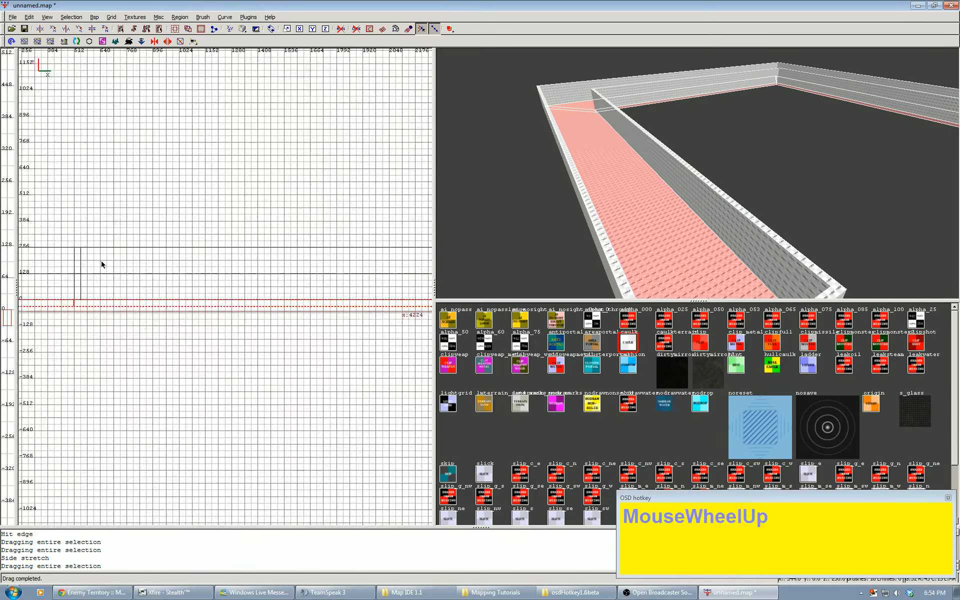
{"action": "left_click_drag", "start_coordinate": [165, 323], "coordinate": [139, 193]}
{"action": "key", "text": "Escape"}
Examine the enclosed corridor from inside and check the whole U-shaped layout from the top.
{"action": "right_click", "coordinate": [606, 194]}
{"action": "scroll", "coordinate": [697, 173], "scroll_direction": "up", "scroll_amount": 9}
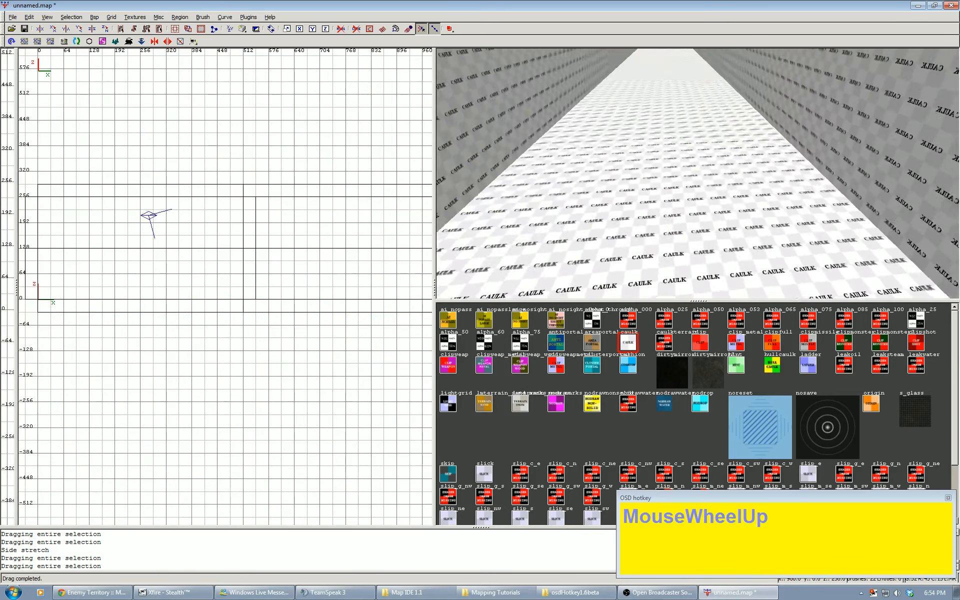
{"action": "key", "text": "Left"}
{"action": "key", "text": "Up"}
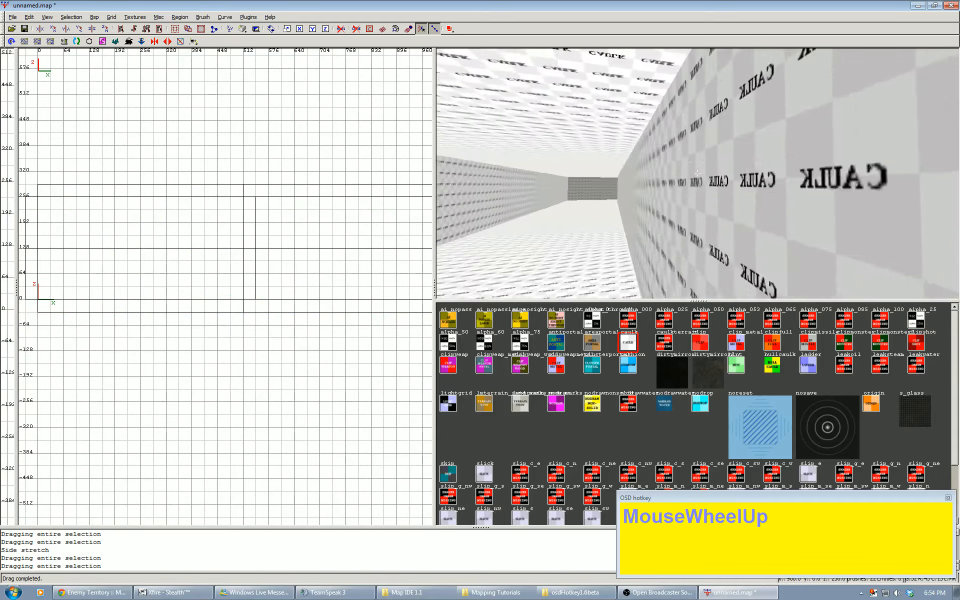
{"action": "key", "text": "Right"}
{"action": "scroll", "coordinate": [698, 173], "scroll_direction": "up", "scroll_amount": 10}
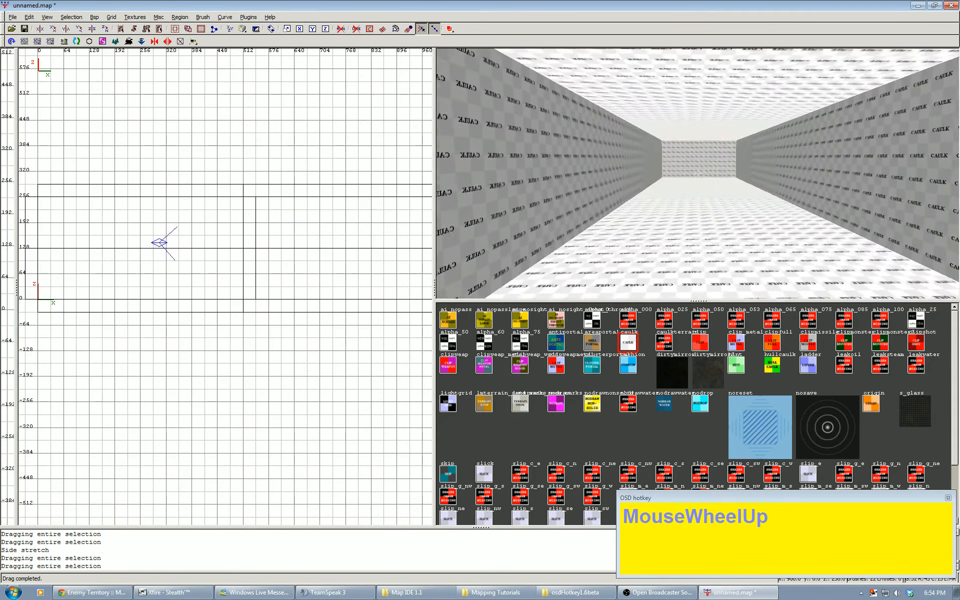
{"action": "right_click", "coordinate": [698, 176]}
{"action": "scroll", "coordinate": [165, 154], "scroll_direction": "down", "scroll_amount": 6}
{"action": "key", "text": "Tab"}
{"action": "key", "text": "Tab"}
{"action": "scroll", "coordinate": [216, 180], "scroll_direction": "down", "scroll_amount": 2}
{"action": "right_click_drag", "start_coordinate": [216, 180], "coordinate": [27, 176]}
{"action": "right_click_drag", "start_coordinate": [28, 213], "coordinate": [132, 246]}
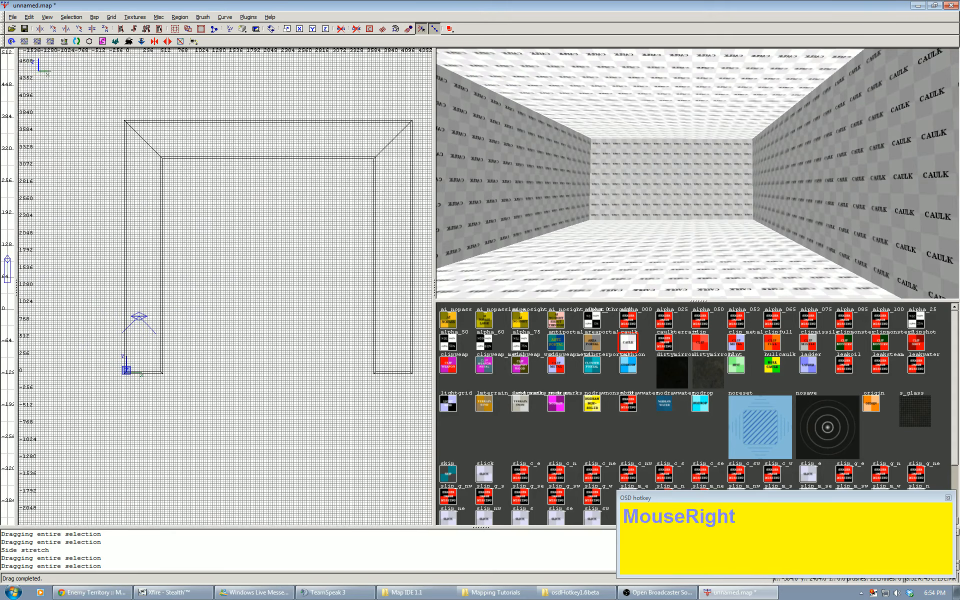
{"action": "right_click_drag", "start_coordinate": [222, 154], "coordinate": [200, 160]}
Import players.map from the etmain\maps folder into the current map.
{"action": "left_click", "coordinate": [11, 17]}
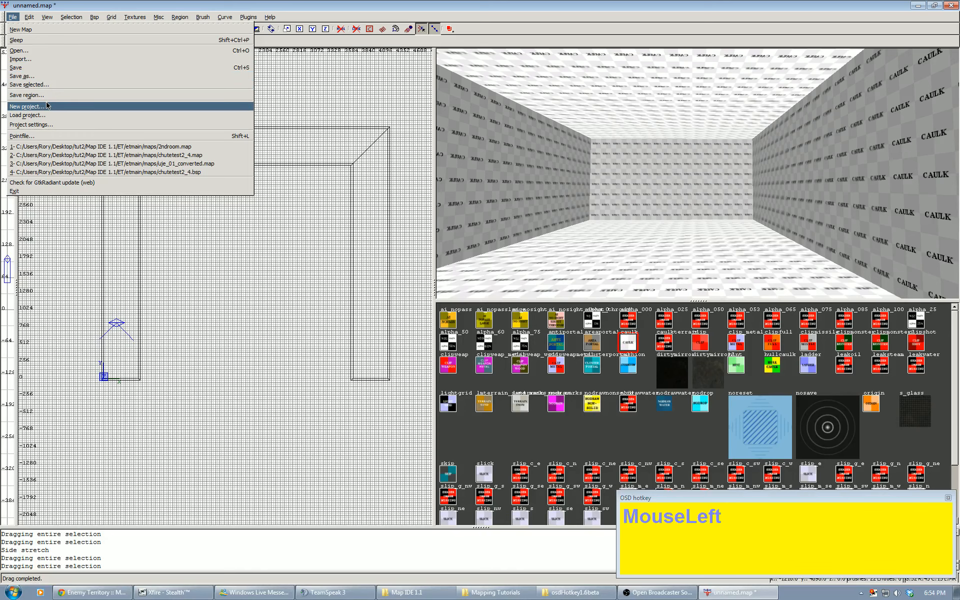
{"action": "left_click", "coordinate": [55, 59]}
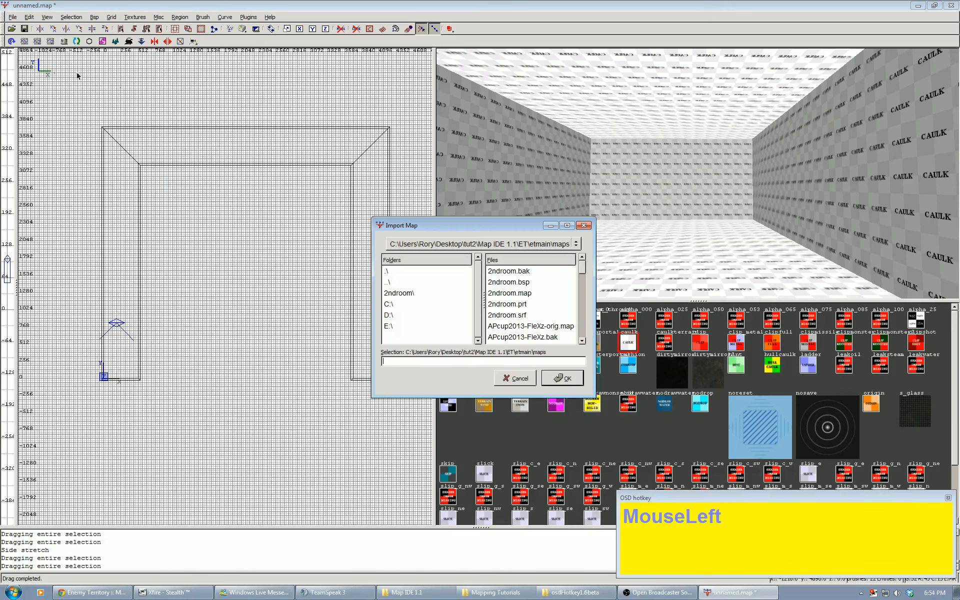
{"action": "left_click_drag", "start_coordinate": [583, 268], "coordinate": [578, 328]}
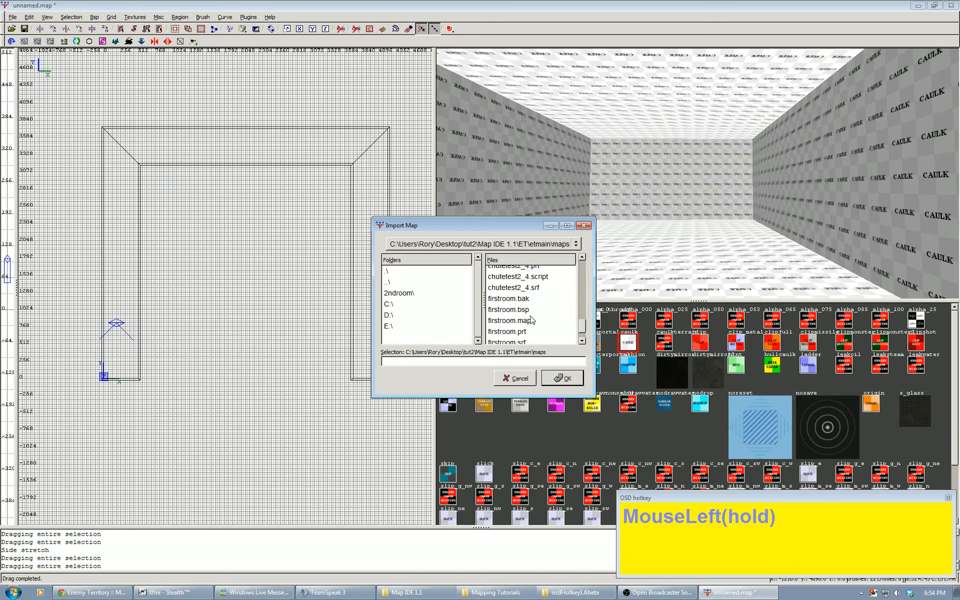
{"action": "scroll", "coordinate": [532, 316], "scroll_direction": "down", "scroll_amount": 2}
{"action": "left_click", "coordinate": [515, 327]}
{"action": "left_click", "coordinate": [562, 378]}
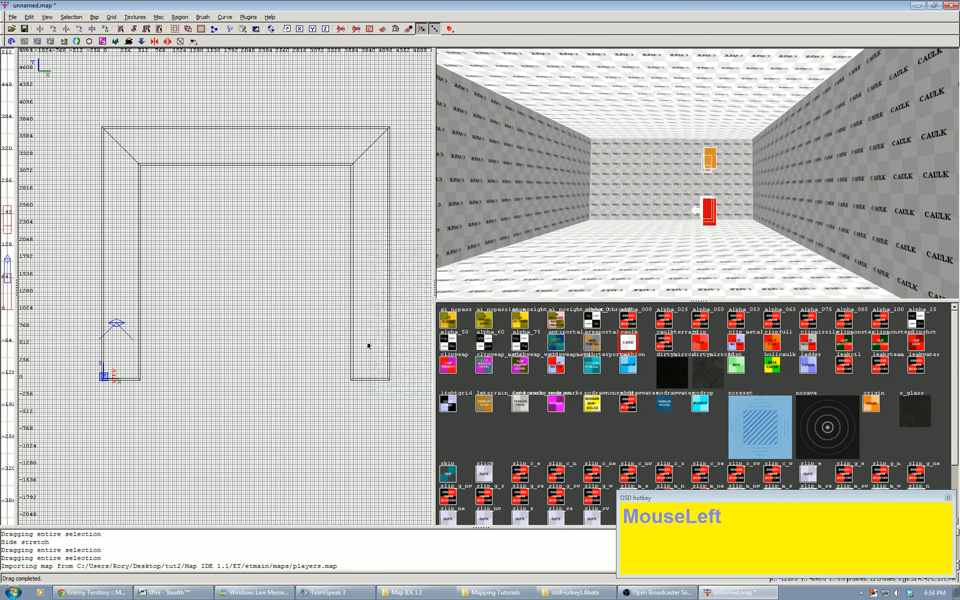
Move the imported player entities inside the first corridor near its end wall, centred at x 256, y 50.
{"action": "scroll", "coordinate": [112, 319], "scroll_direction": "up", "scroll_amount": 8}
{"action": "right_click_drag", "start_coordinate": [161, 326], "coordinate": [149, 309]}
{"action": "left_click", "coordinate": [104, 30]}
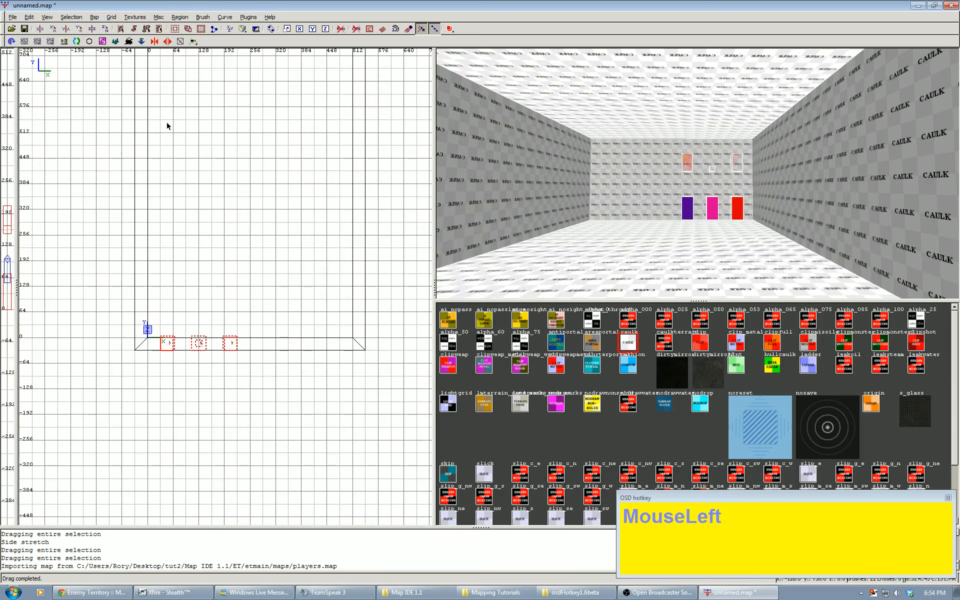
{"action": "scroll", "coordinate": [208, 311], "scroll_direction": "up", "scroll_amount": 2}
{"action": "left_click", "coordinate": [168, 336]}
{"action": "left_click_drag", "start_coordinate": [168, 336], "coordinate": [220, 311]}
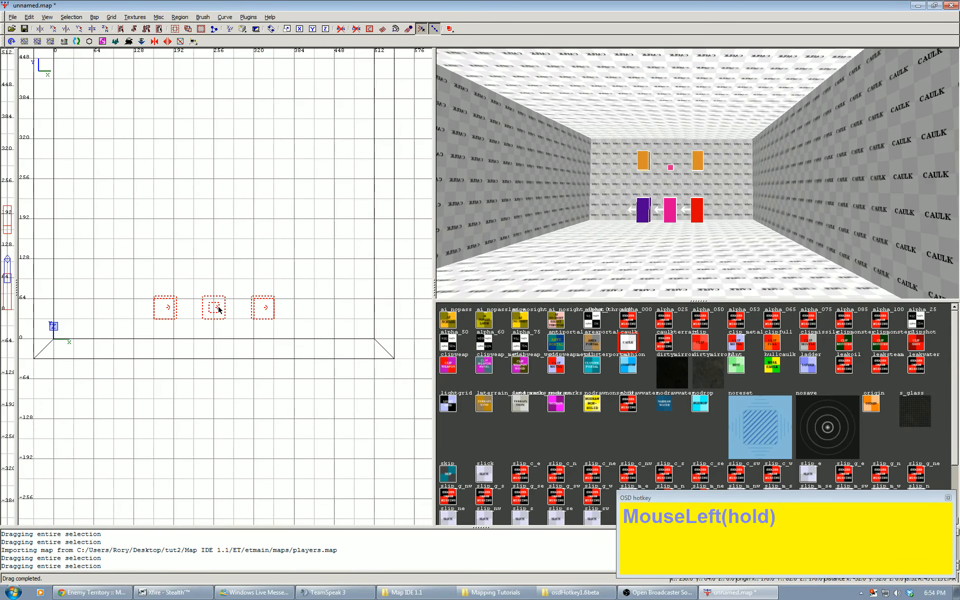
{"action": "key", "text": "ctrl+Tab"}
{"action": "key", "text": "Tab"}
{"action": "key", "text": "Tab"}
Set the blue team spawn's angle to 90 in its entity properties.
{"action": "right_click", "coordinate": [646, 210]}
{"action": "scroll", "coordinate": [697, 173], "scroll_direction": "up", "scroll_amount": 5}
{"action": "key", "text": "Left"}
{"action": "key", "text": "Right"}
{"action": "key", "text": "Down"}
{"action": "right_click", "coordinate": [697, 173]}
{"action": "key", "text": "Escape"}
{"action": "left_click", "coordinate": [596, 200], "text": "shift"}
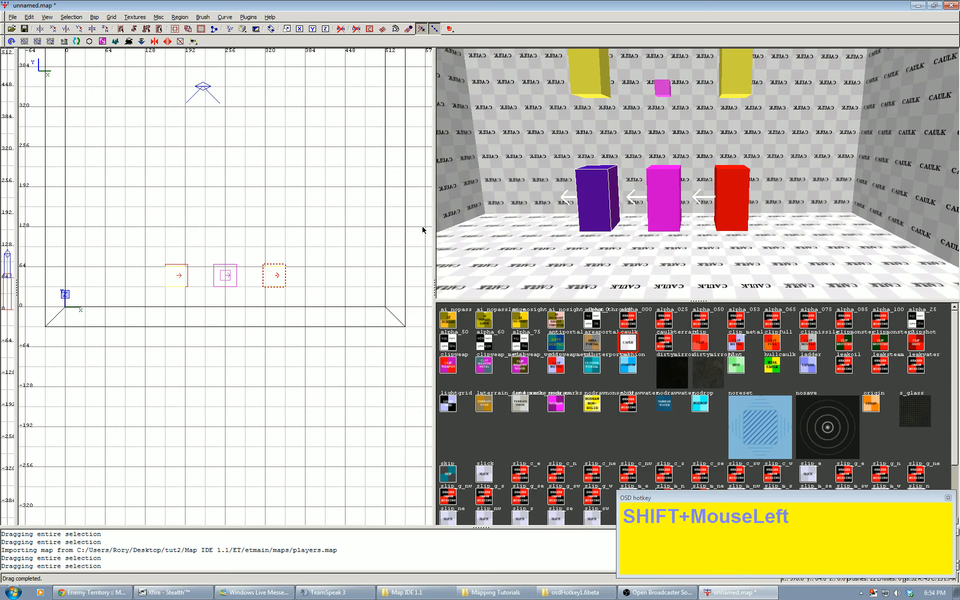
{"action": "key", "text": "n"}
{"action": "left_click", "coordinate": [220, 395]}
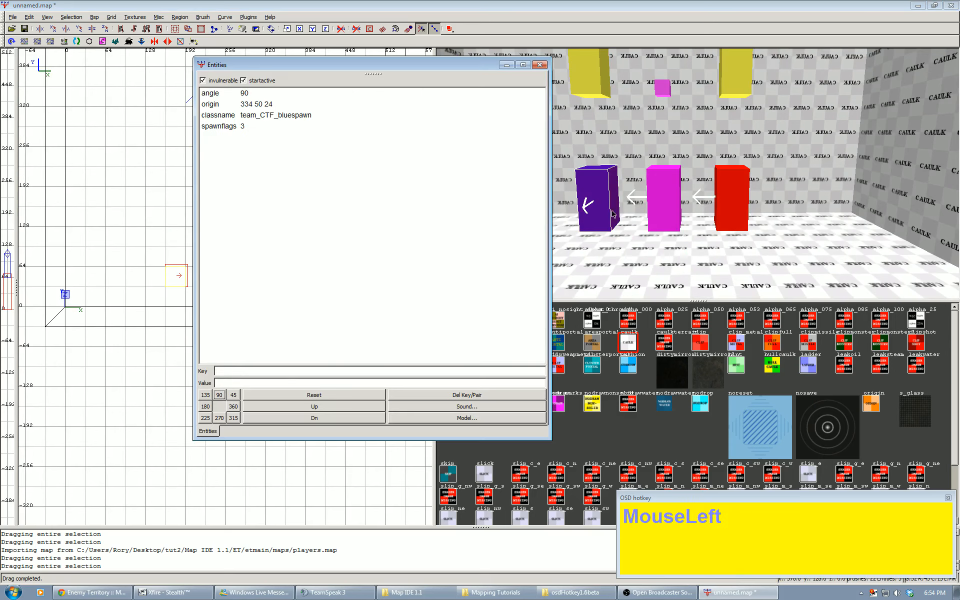
Set the red team spawn's angle to 90 so it faces along the corridor.
{"action": "left_click", "coordinate": [665, 216], "text": "shift"}
{"action": "left_click", "coordinate": [702, 220], "text": "shift"}
{"action": "left_click", "coordinate": [220, 396]}
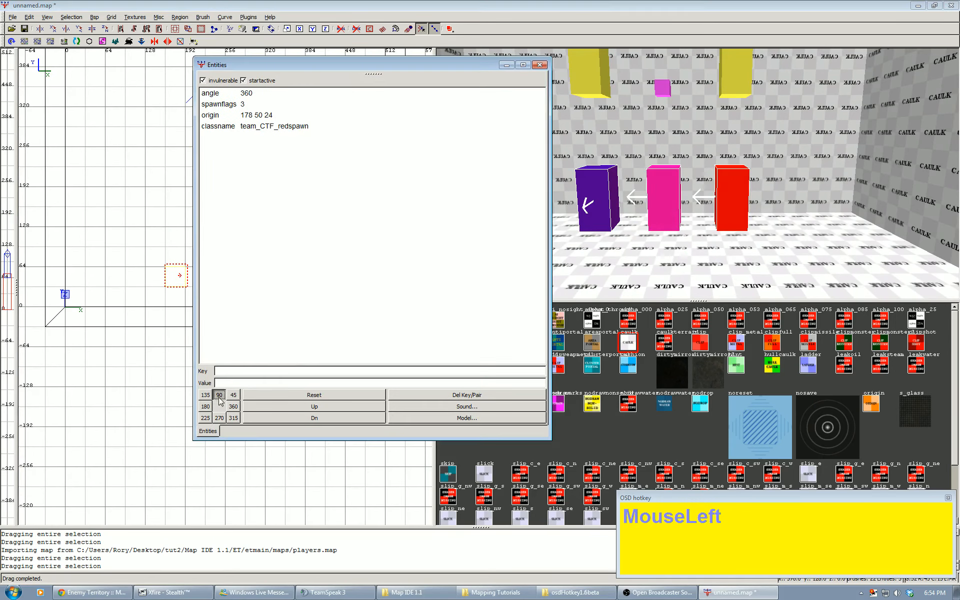
{"action": "key", "text": "Escape"}
{"action": "key", "text": "Escape"}
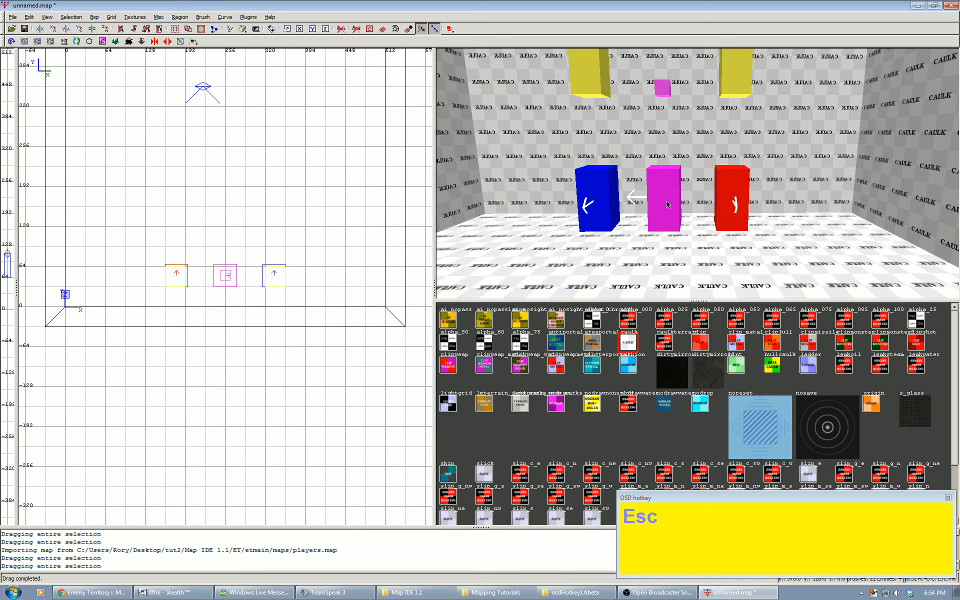
Set the angle of the middle info_player_deathmatch entity to 90.
{"action": "left_click", "coordinate": [668, 205], "text": "shift"}
{"action": "key", "text": "n"}
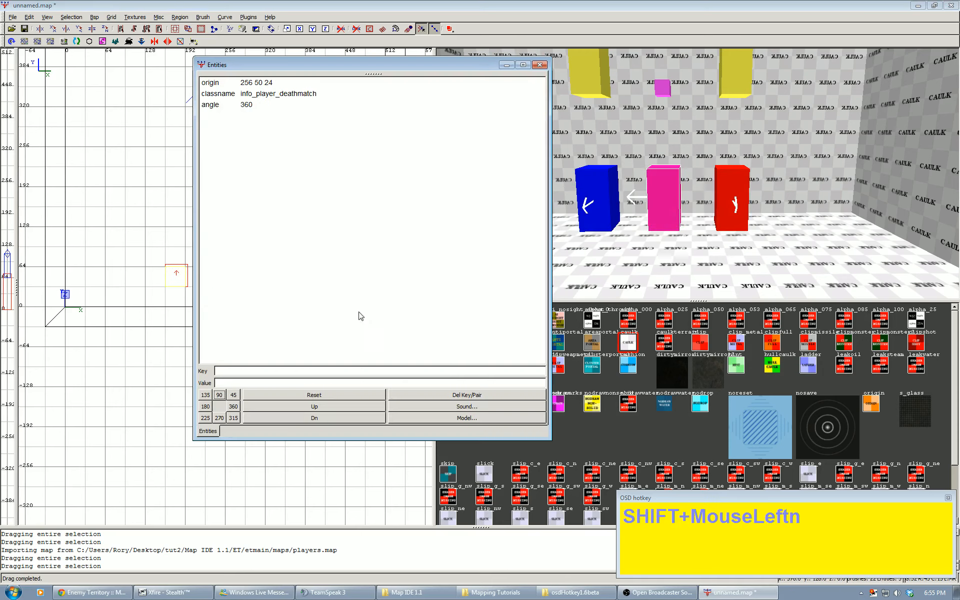
{"action": "left_click", "coordinate": [219, 394]}
{"action": "key", "text": "Escape"}
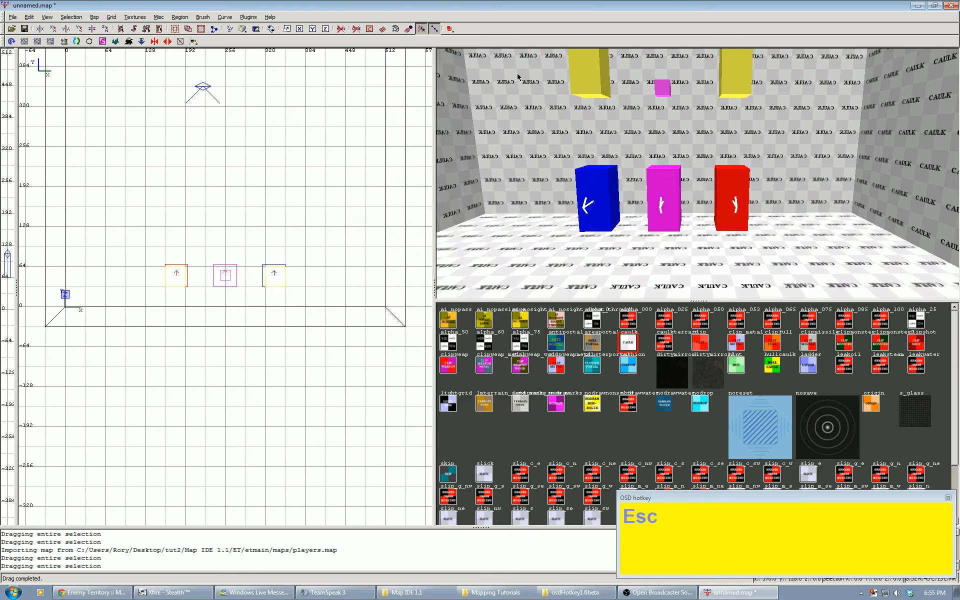
Save the map as 3rdroom in the etmain maps folder.
{"action": "left_click", "coordinate": [12, 17]}
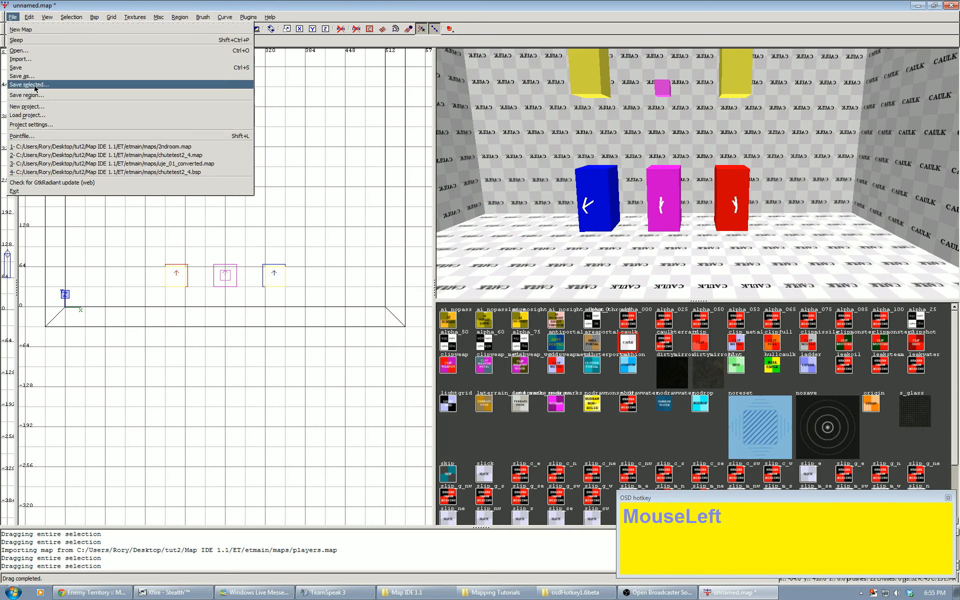
{"action": "left_click", "coordinate": [20, 76]}
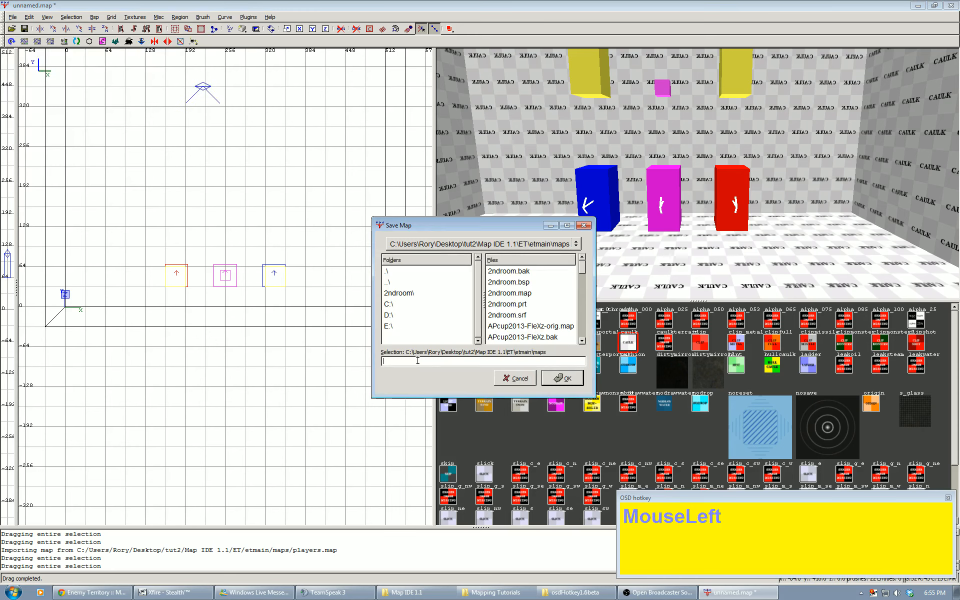
{"action": "type", "text": "3rdroom"}
{"action": "key", "text": "Return"}
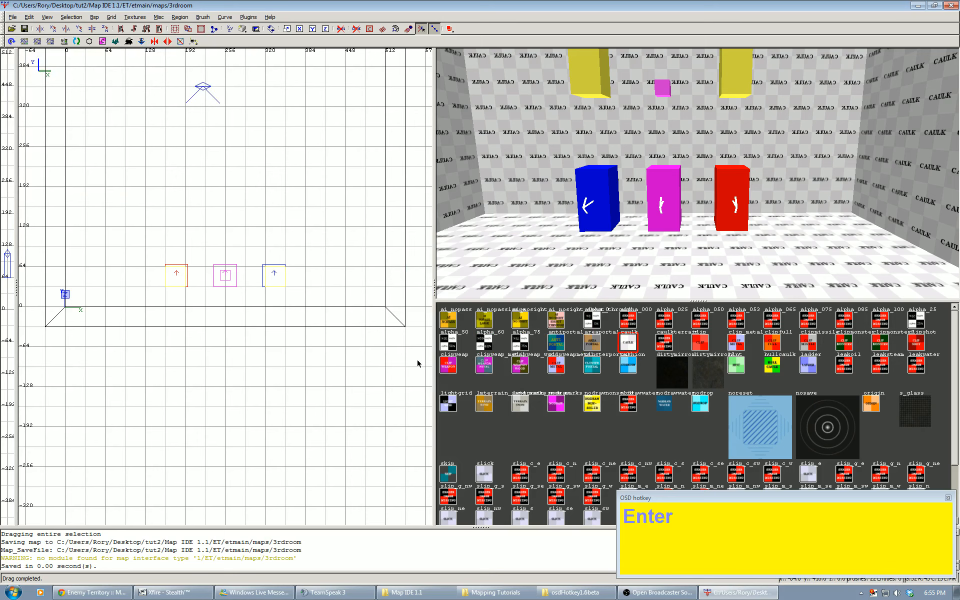
Save the map under the file name 3rdroom.map in the etmain maps folder.
{"action": "left_click", "coordinate": [12, 17]}
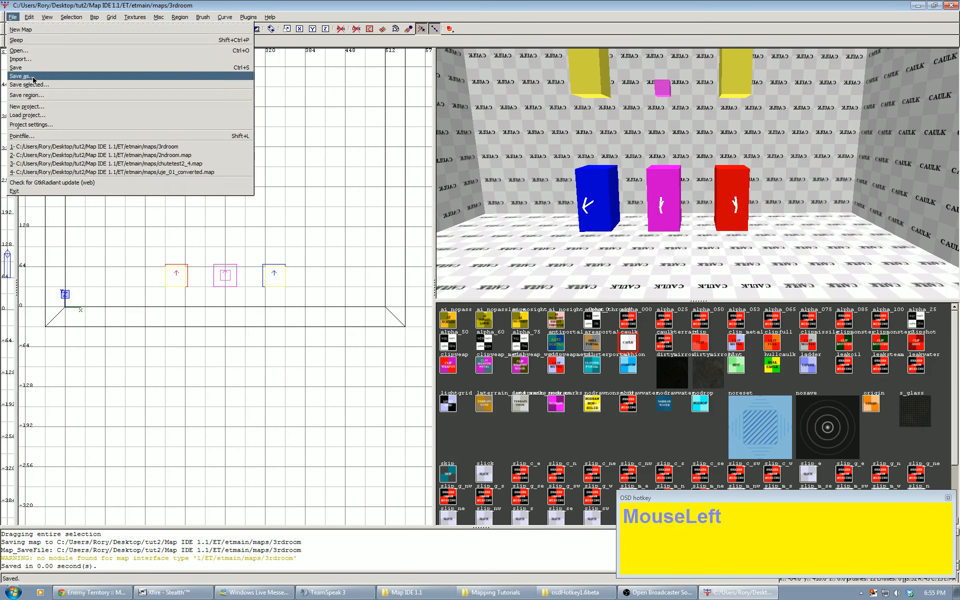
{"action": "left_click", "coordinate": [23, 76]}
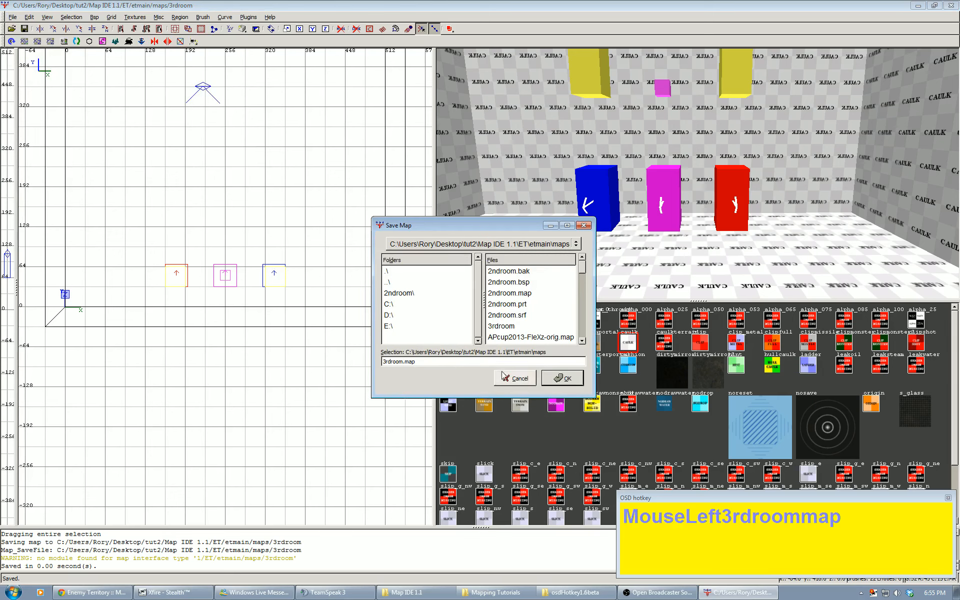
{"action": "left_click", "coordinate": [562, 378]}
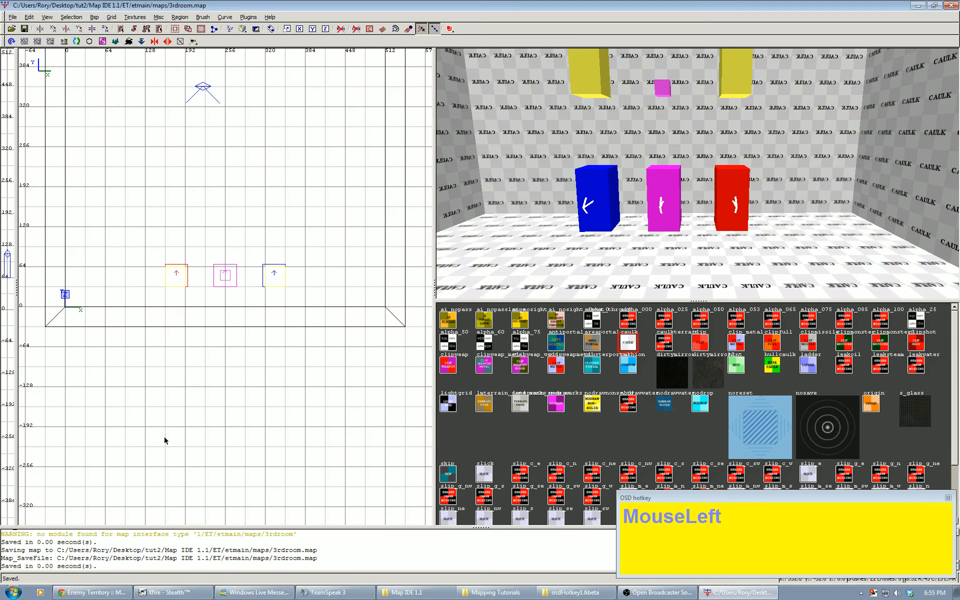
Switch to Windows Explorer and delete the extensionless 3rdroom file from the ET\etmain\maps folder.
{"action": "left_click", "coordinate": [406, 593]}
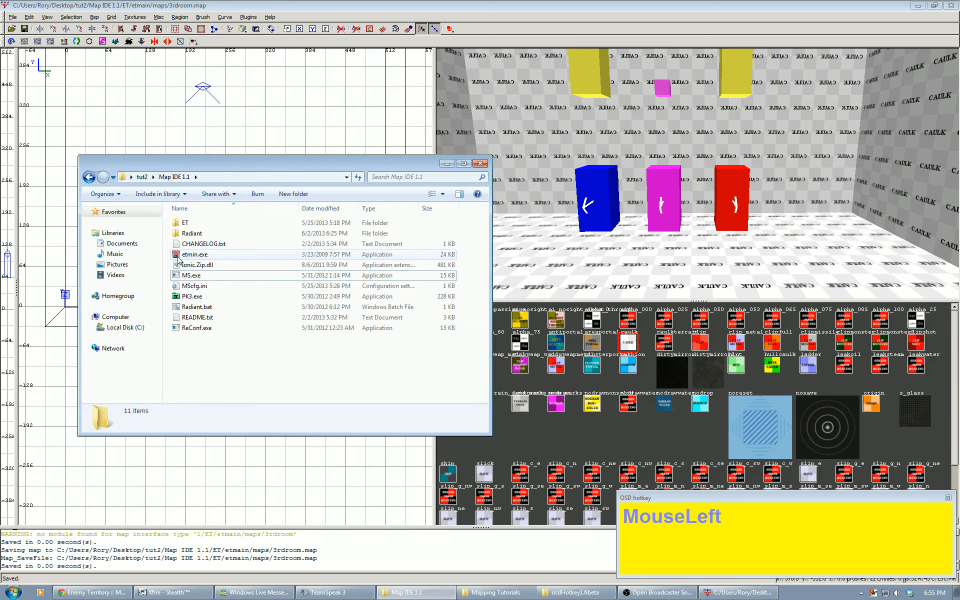
{"action": "double_click", "coordinate": [190, 225]}
{"action": "double_click", "coordinate": [198, 245]}
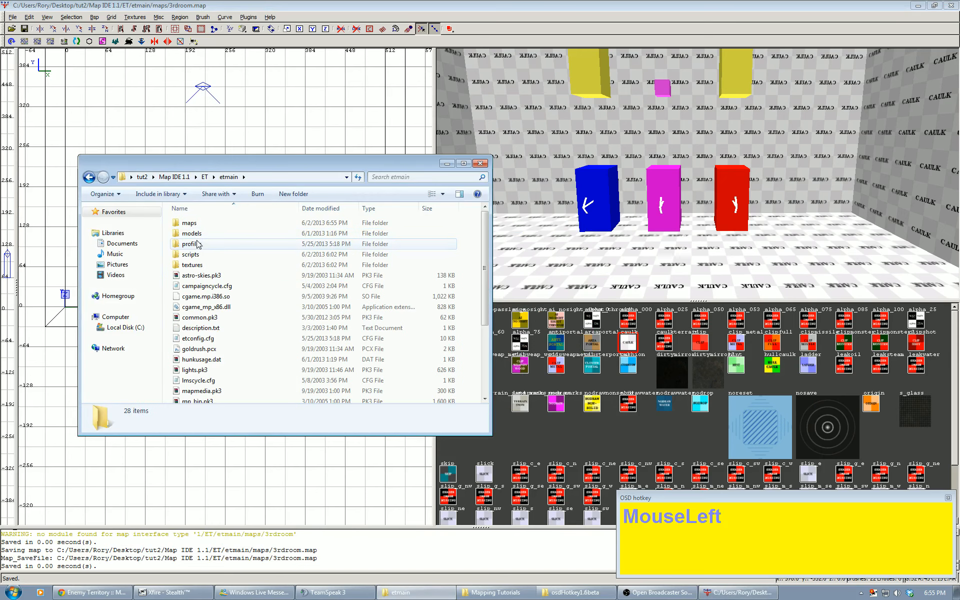
{"action": "double_click", "coordinate": [198, 223]}
{"action": "left_click", "coordinate": [210, 297]}
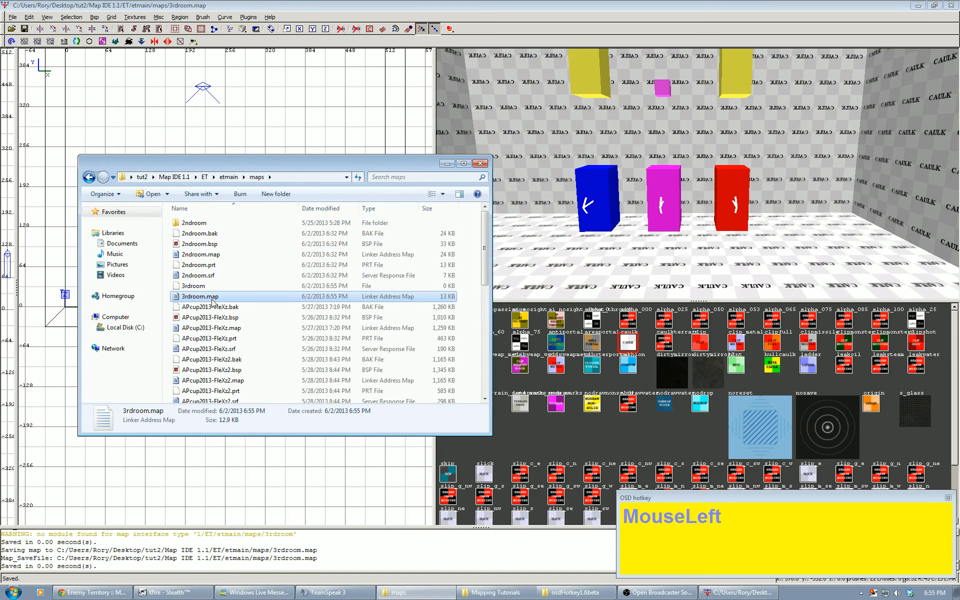
{"action": "left_click", "coordinate": [198, 287]}
{"action": "key", "text": "Return"}
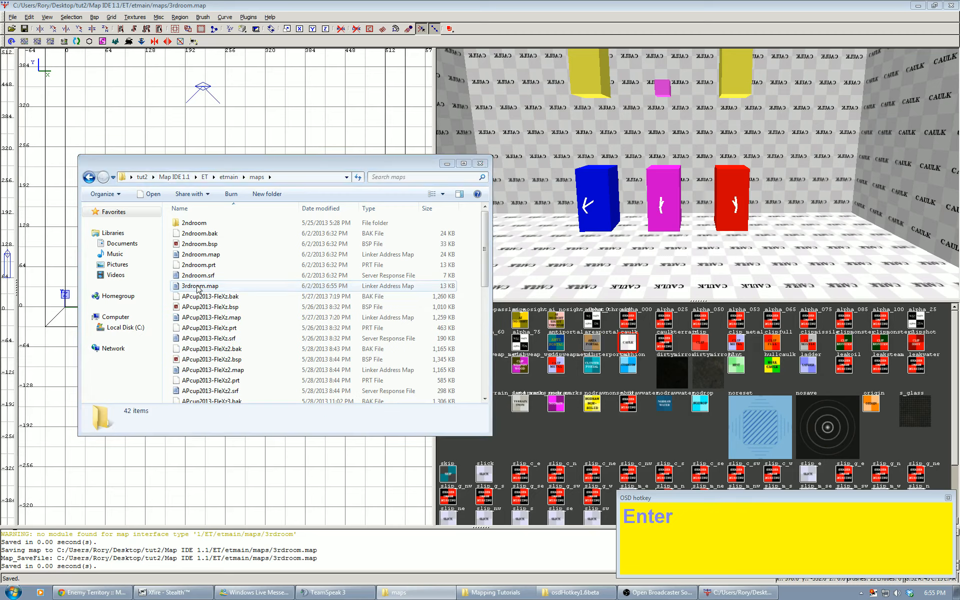
Select the lower wall faces around the first corridor, including its far wall and the wall behind the spawns.
{"action": "left_click", "coordinate": [33, 234]}
{"action": "scroll", "coordinate": [232, 238], "scroll_direction": "down", "scroll_amount": 10}
{"action": "right_click_drag", "start_coordinate": [377, 199], "coordinate": [235, 299]}
{"action": "key", "text": "Down"}
{"action": "key", "text": "Right"}
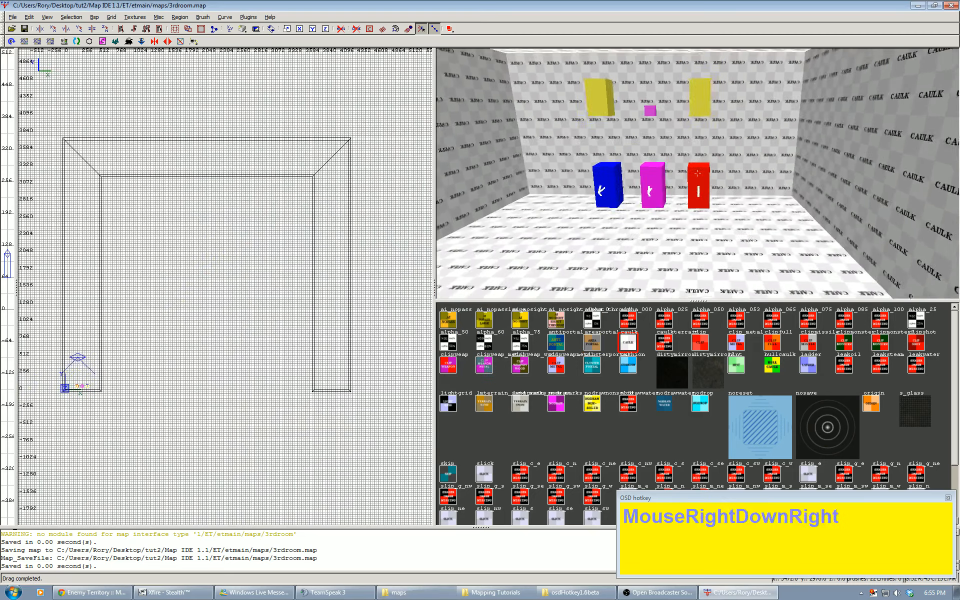
{"action": "key", "text": "Up"}
{"action": "key", "text": "Left"}
{"action": "key", "text": "Up"}
{"action": "key", "text": "Left"}
{"action": "right_click", "coordinate": [666, 173]}
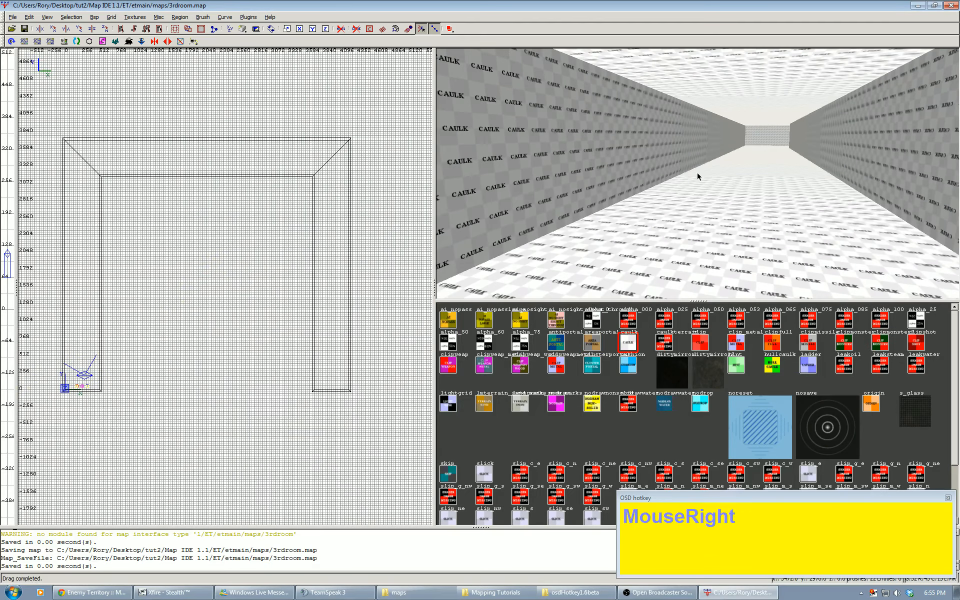
{"action": "left_click", "coordinate": [740, 146], "text": "ctrl+shift"}
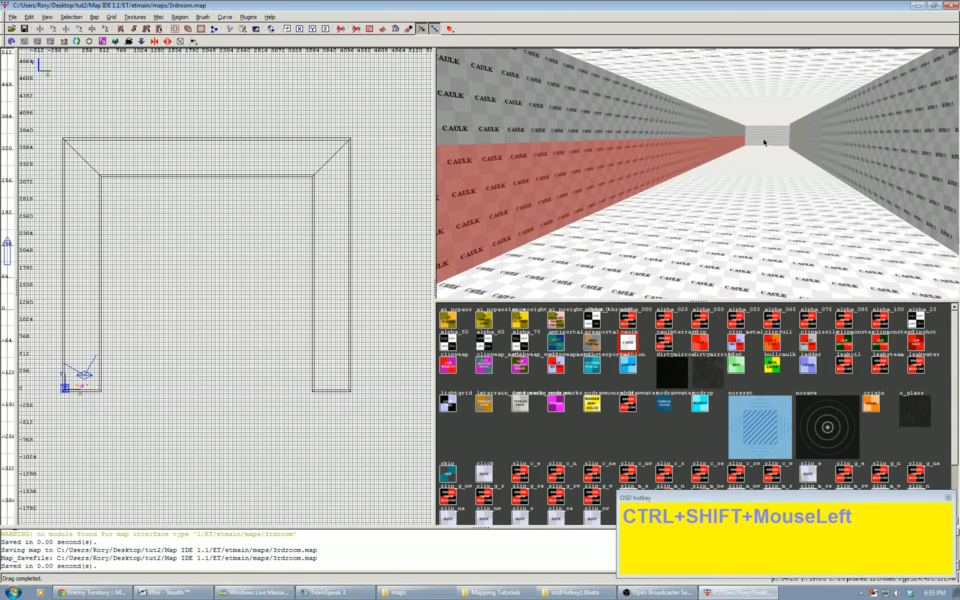
{"action": "left_click", "coordinate": [767, 150], "text": "ctrl+shift"}
{"action": "left_click_drag", "start_coordinate": [741, 145], "coordinate": [760, 145], "text": "ctrl+alt+shift"}
{"action": "right_click", "coordinate": [760, 146]}
{"action": "right_click", "coordinate": [697, 174]}
{"action": "left_click", "coordinate": [659, 215], "text": "ctrl+alt+shift"}
{"action": "right_click", "coordinate": [659, 215]}
{"action": "right_click", "coordinate": [698, 175]}
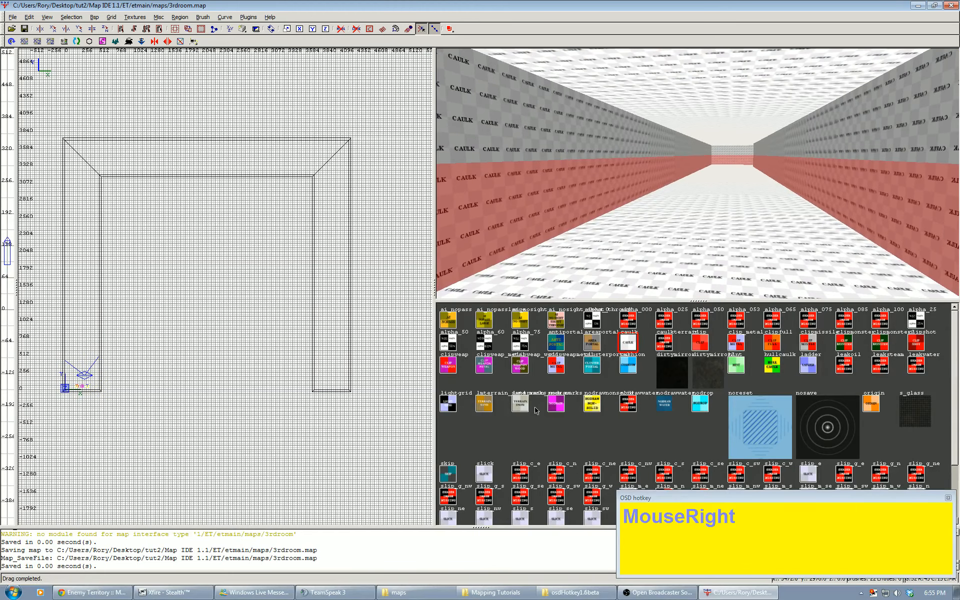
Load the battery_wall textures, apply wall01_mid to the selected lower wall faces and deselect them.
{"action": "left_click", "coordinate": [126, 19]}
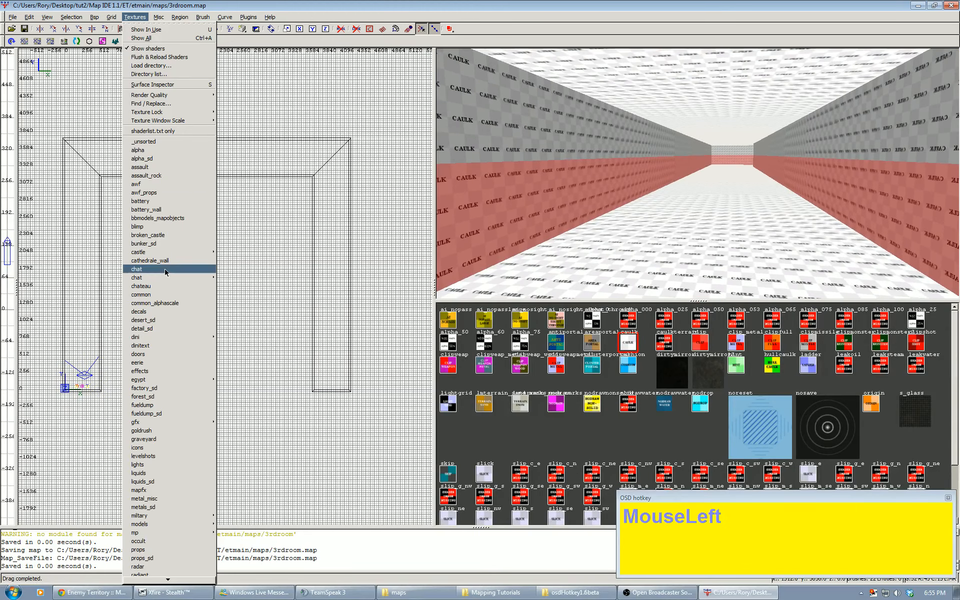
{"action": "left_click", "coordinate": [165, 216]}
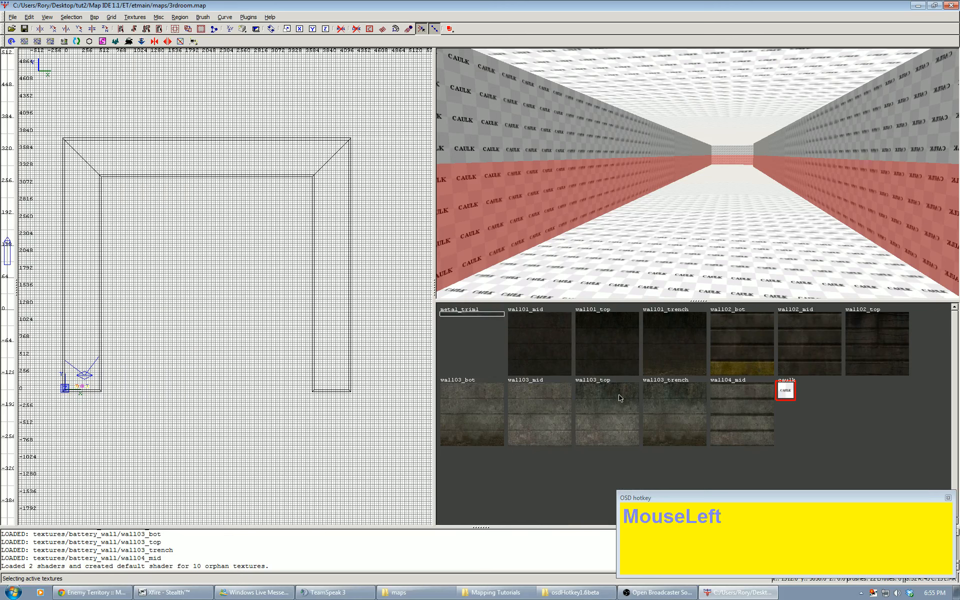
{"action": "left_click", "coordinate": [543, 344]}
{"action": "key", "text": "Escape"}
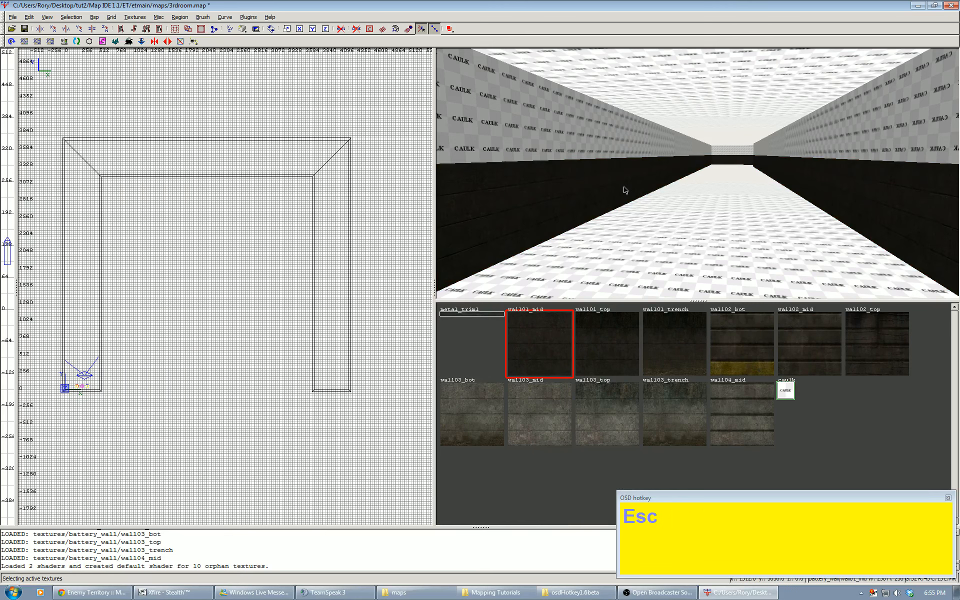
Reselect the first corridor's lower wall faces on all sides and apply the wall03_mid texture.
{"action": "left_click", "coordinate": [656, 177], "text": "ctrl+alt+shift"}
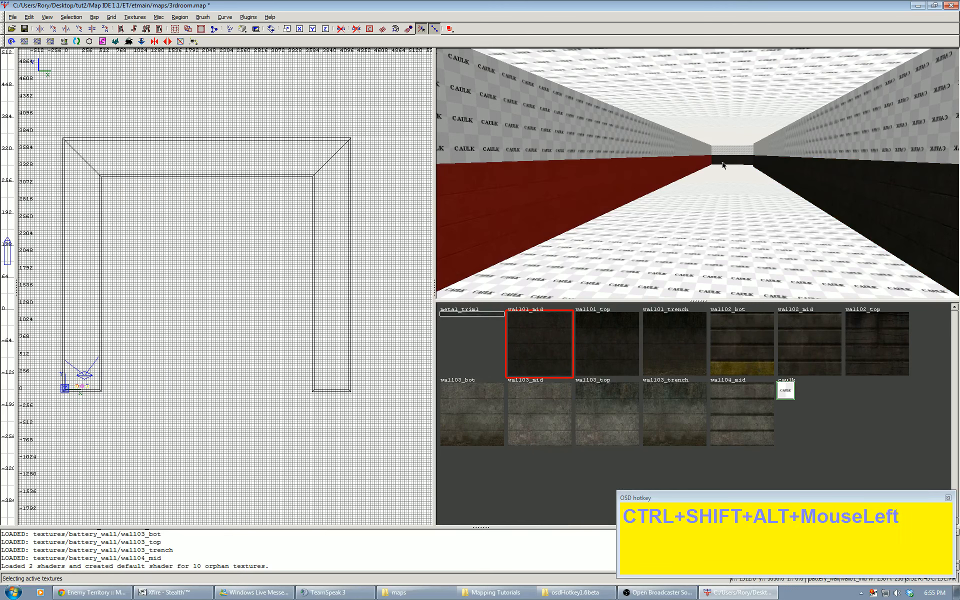
{"action": "left_click", "coordinate": [723, 162], "text": "ctrl+alt+shift"}
{"action": "left_click", "coordinate": [798, 175], "text": "ctrl+alt+shift"}
{"action": "right_click", "coordinate": [799, 176]}
{"action": "right_click", "coordinate": [697, 174]}
{"action": "left_click", "coordinate": [677, 192], "text": "ctrl+alt+shift"}
{"action": "right_click", "coordinate": [678, 195]}
{"action": "right_click", "coordinate": [699, 175]}
{"action": "left_click", "coordinate": [539, 413]}
{"action": "right_click", "coordinate": [568, 278]}
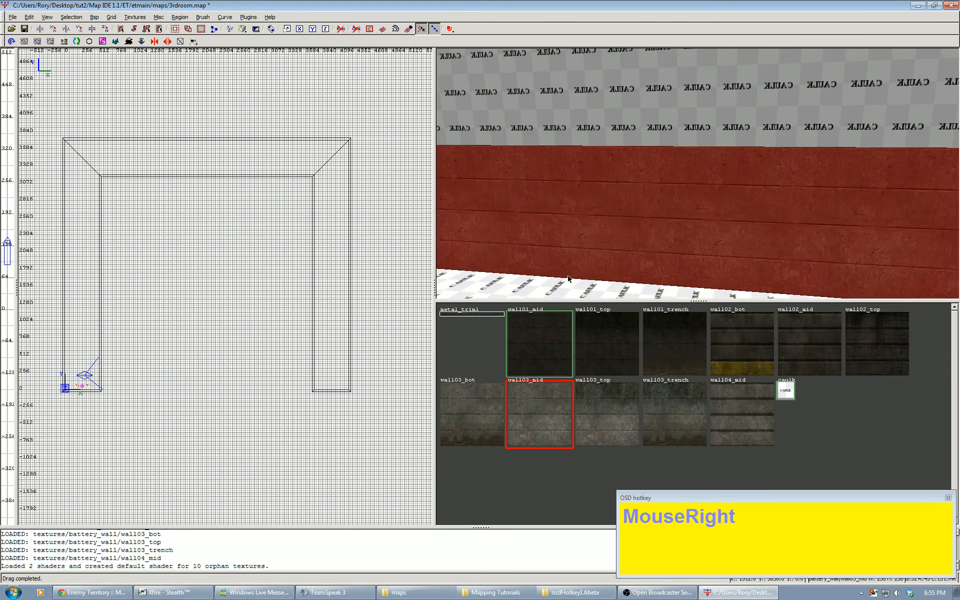
Apply the wall03_mid texture to the inner lower wall of the second corridor.
{"action": "scroll", "coordinate": [697, 173], "scroll_direction": "up", "scroll_amount": 6}
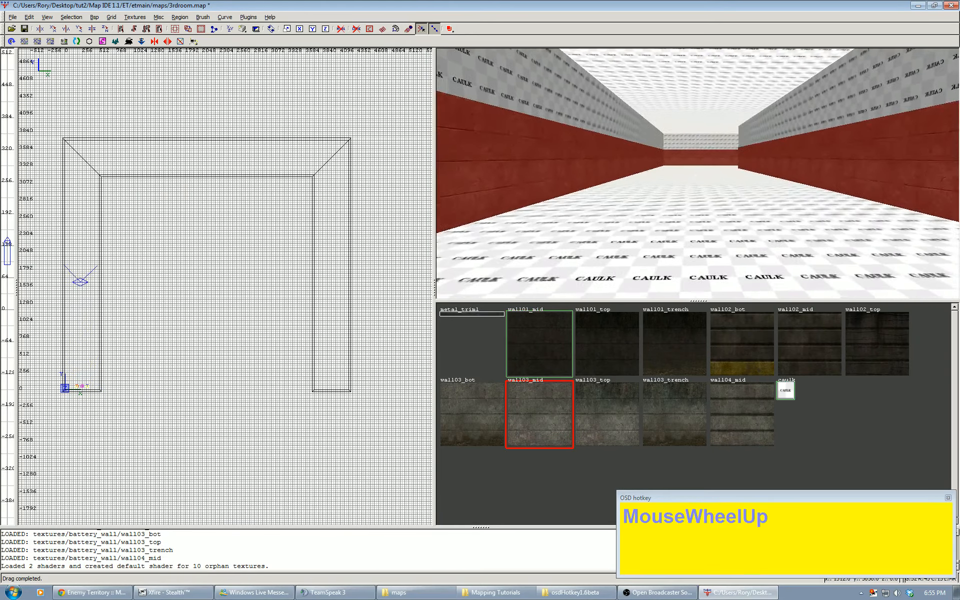
{"action": "scroll", "coordinate": [698, 173], "scroll_direction": "up", "scroll_amount": 5}
{"action": "right_click", "coordinate": [689, 174]}
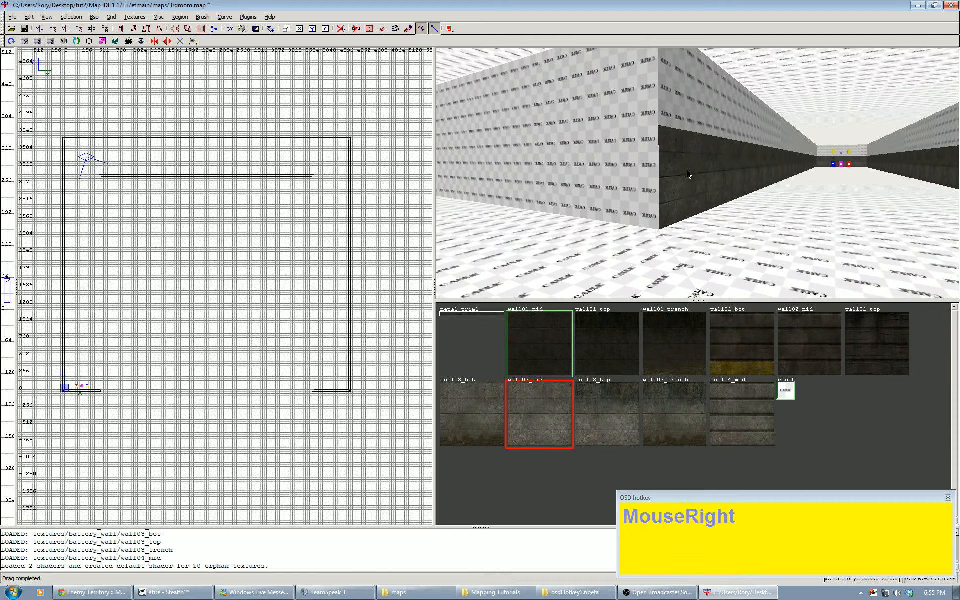
{"action": "right_click", "coordinate": [696, 173]}
{"action": "scroll", "coordinate": [698, 173], "scroll_direction": "up", "scroll_amount": 8}
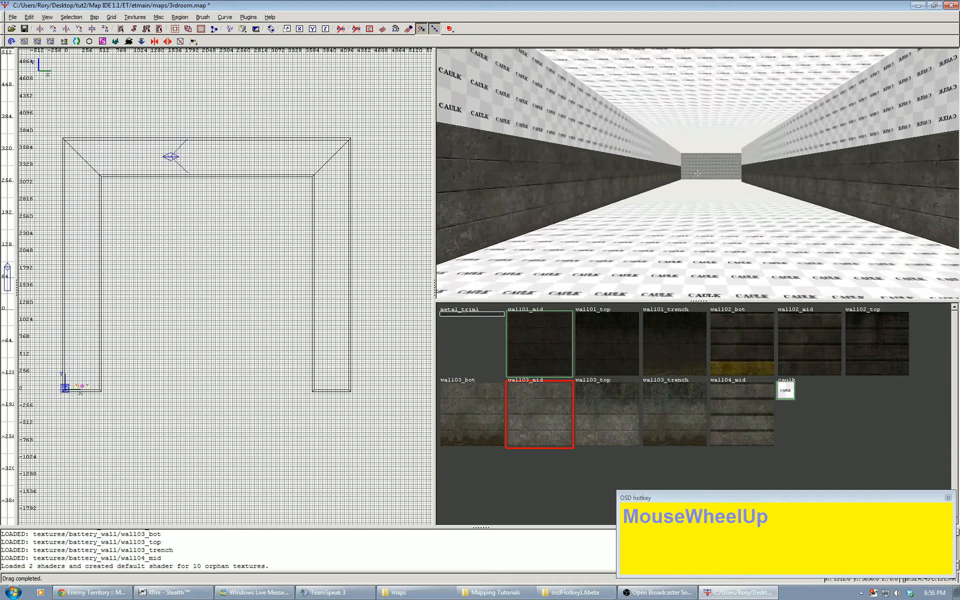
Apply the wall03_mid texture to the third corridor's floor, lower side walls and lower end wall.
{"action": "key", "text": "Up"}
{"action": "key", "text": "Up"}
{"action": "key", "text": "Up"}
{"action": "key", "text": "Left"}
{"action": "key", "text": "Right"}
{"action": "right_click", "coordinate": [698, 174]}
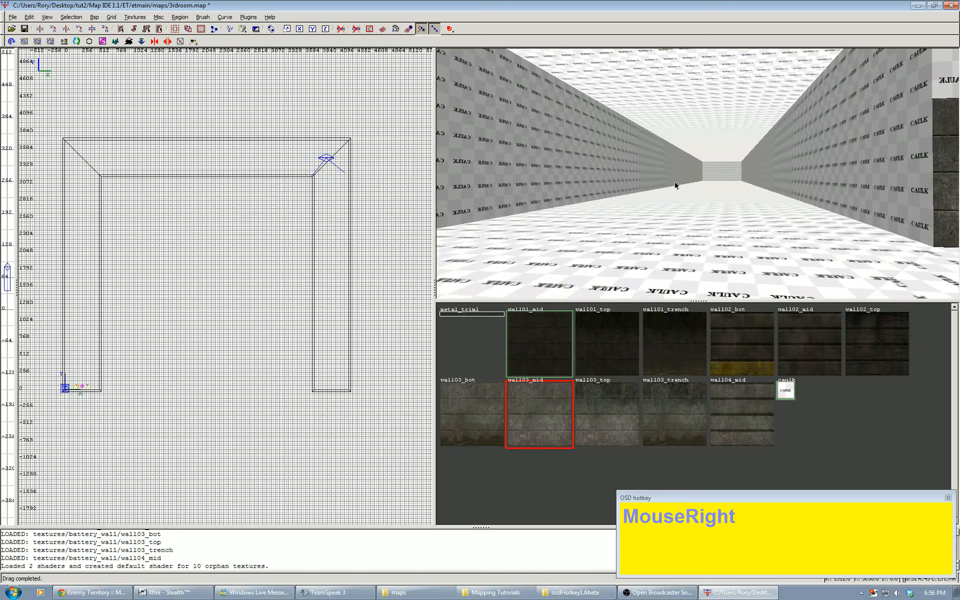
{"action": "middle_click", "coordinate": [647, 184], "text": "ctrl+shift"}
{"action": "middle_click", "coordinate": [723, 184], "text": "ctrl+shift"}
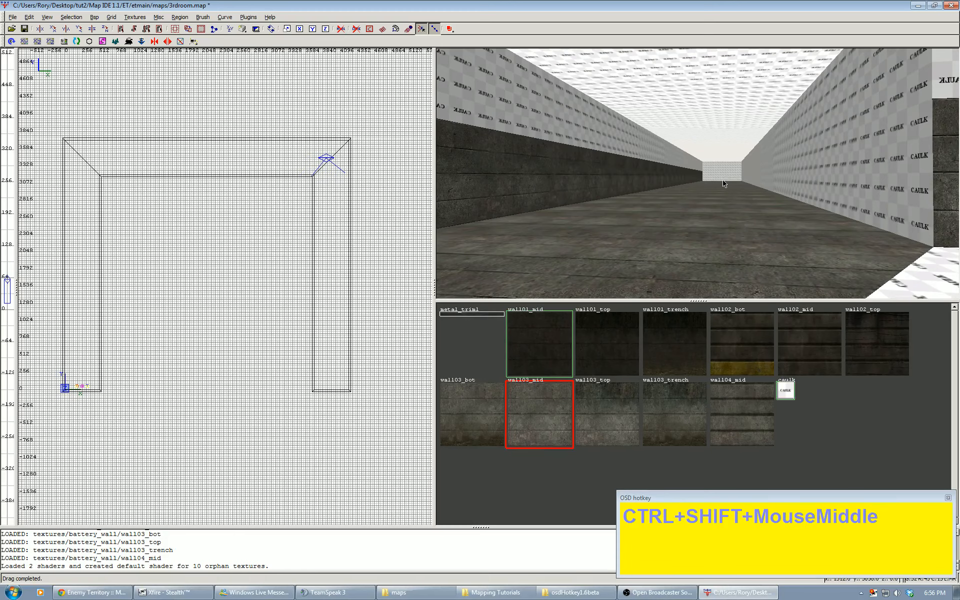
{"action": "middle_click", "coordinate": [735, 175], "text": "ctrl+shift"}
{"action": "right_click", "coordinate": [735, 176]}
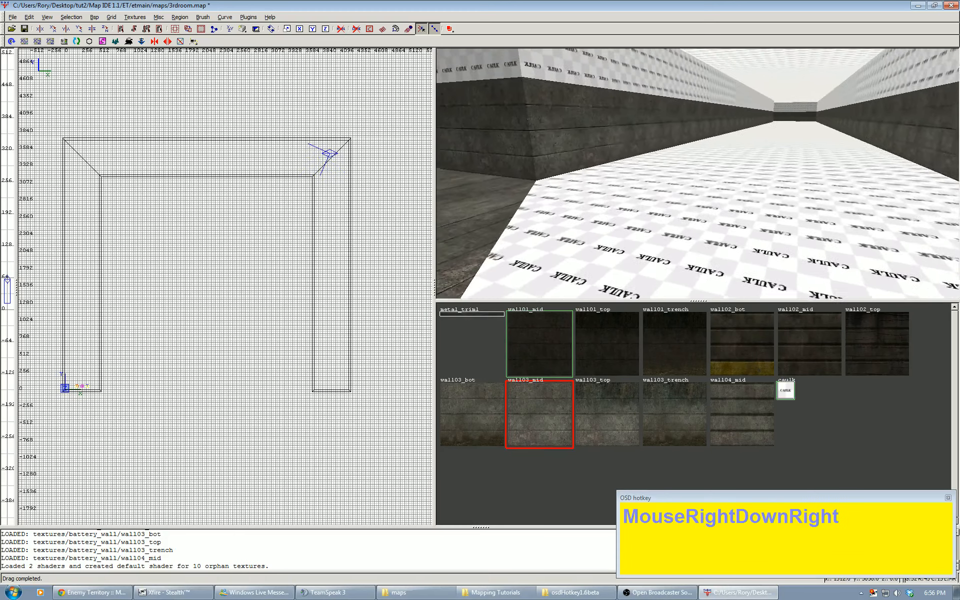
{"action": "right_click", "coordinate": [698, 173]}
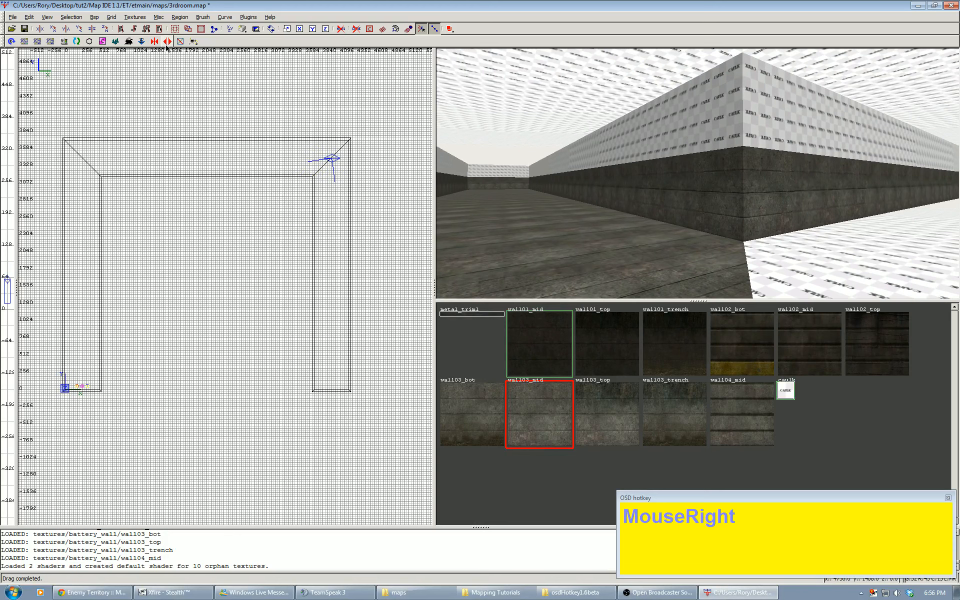
Load the rufus_sky texture set and make rufus_sky the current texture.
{"action": "left_click", "coordinate": [135, 17]}
{"action": "scroll", "coordinate": [170, 425], "scroll_direction": "down", "scroll_amount": 5}
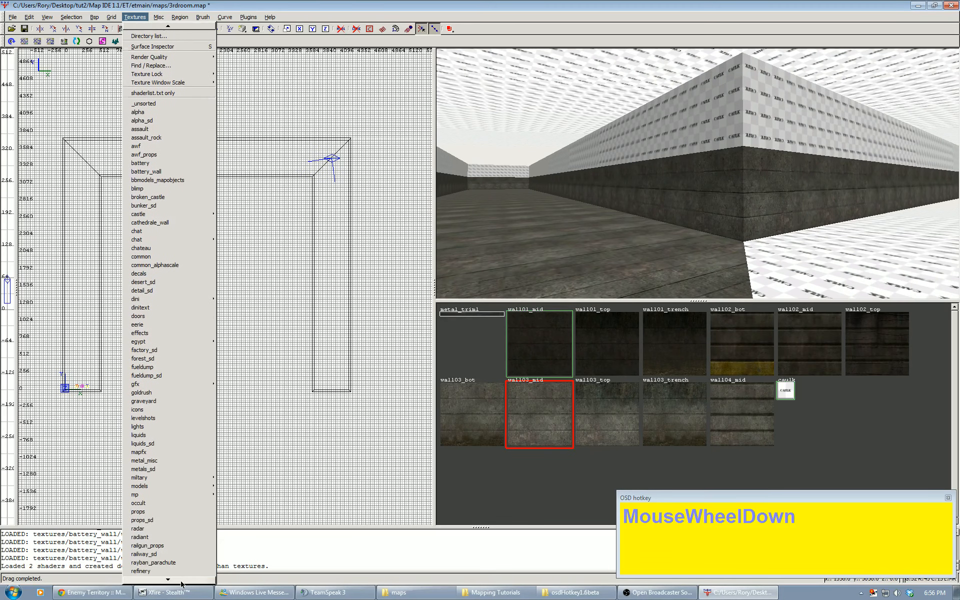
{"action": "scroll", "coordinate": [181, 583], "scroll_direction": "down", "scroll_amount": 4}
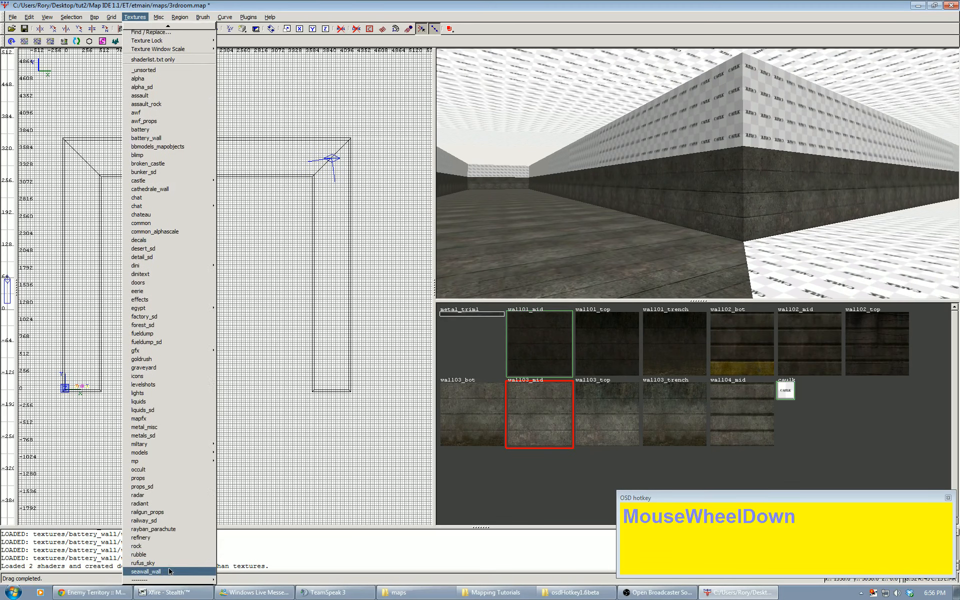
{"action": "left_click", "coordinate": [170, 567]}
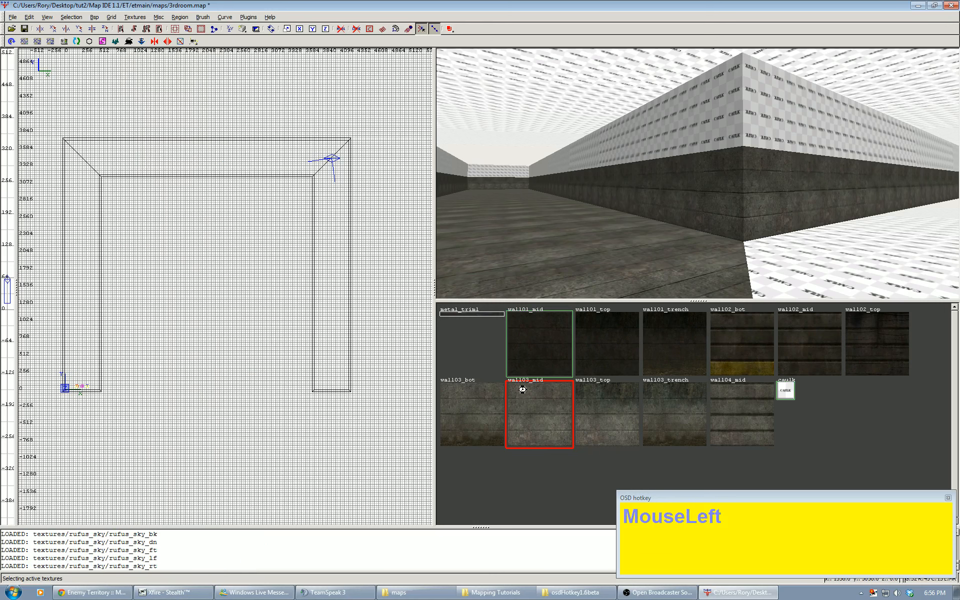
{"action": "key", "text": "Escape"}
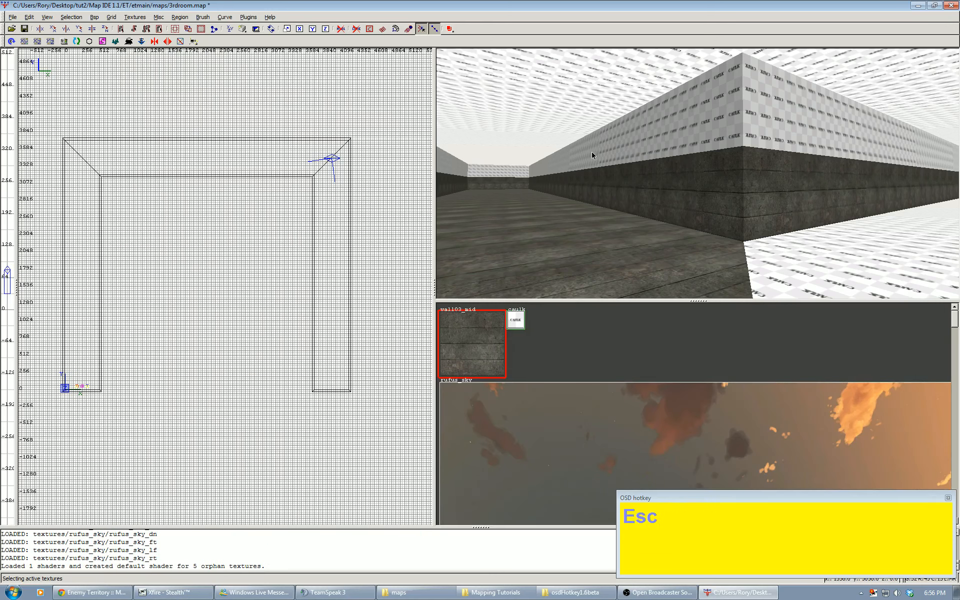
{"action": "left_click", "coordinate": [555, 372]}
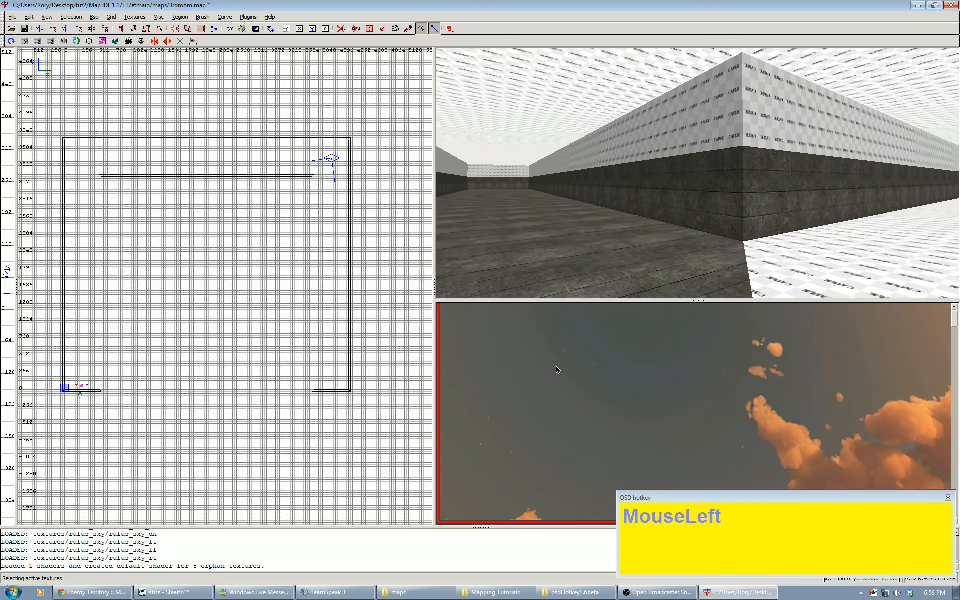
Apply rufus_sky to the upper walls and ceilings of the second and third corridors seen from their shared corner.
{"action": "middle_click", "coordinate": [457, 168], "text": "ctrl+shift"}
{"action": "middle_click", "coordinate": [493, 170], "text": "ctrl+shift"}
{"action": "middle_click", "coordinate": [547, 164], "text": "ctrl+shift"}
{"action": "middle_click", "coordinate": [541, 129], "text": "ctrl+shift"}
{"action": "middle_click", "coordinate": [772, 134], "text": "ctrl+shift"}
{"action": "middle_click", "coordinate": [799, 63], "text": "ctrl+shift"}
{"action": "right_click", "coordinate": [799, 68]}
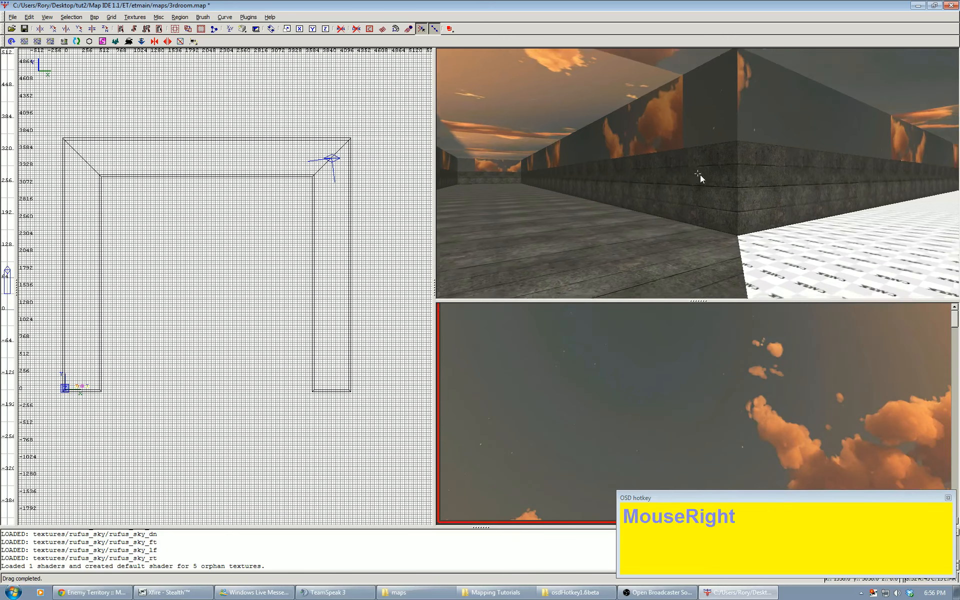
Apply rufus_sky to the outer upper walls at the corner between the second and third corridors.
{"action": "right_click", "coordinate": [699, 175]}
{"action": "middle_click", "coordinate": [612, 178], "text": "shift"}
{"action": "middle_click", "coordinate": [700, 135], "text": "shift"}
{"action": "right_click", "coordinate": [701, 137]}
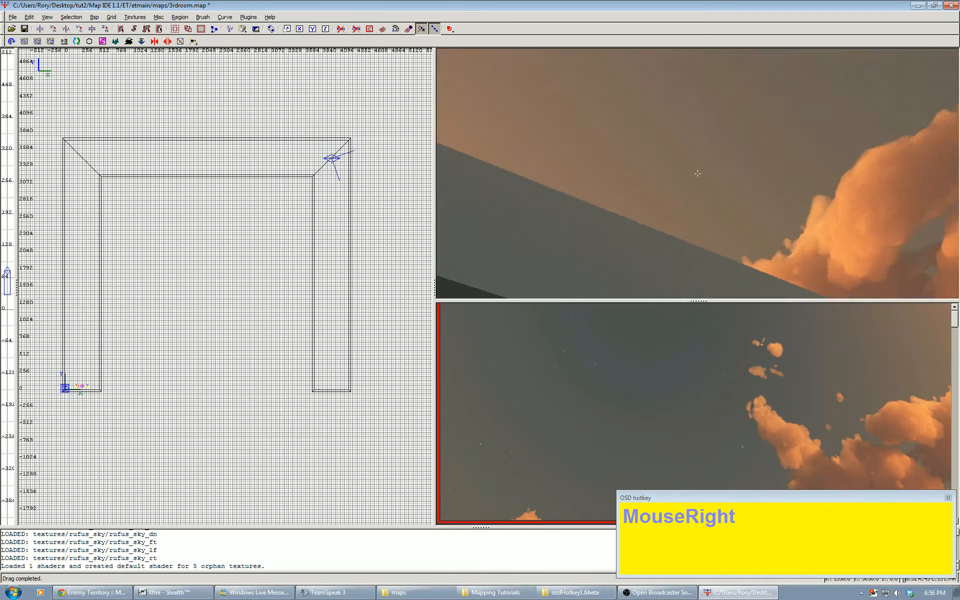
Apply rufus_sky to the inner upper wall and the ceiling of the first corridor.
{"action": "scroll", "coordinate": [698, 174], "scroll_direction": "up", "scroll_amount": 5}
{"action": "scroll", "coordinate": [698, 173], "scroll_direction": "up", "scroll_amount": 5}
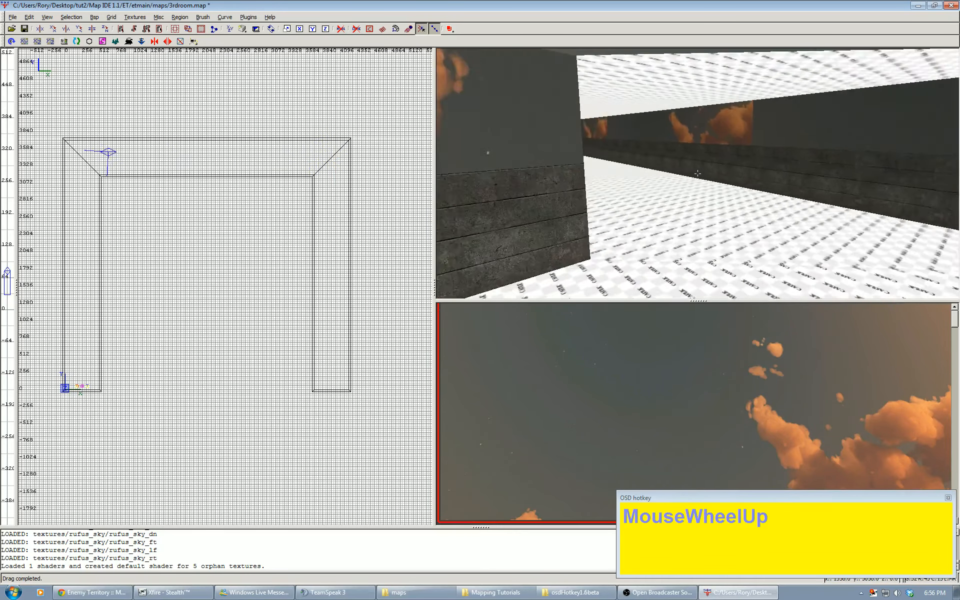
{"action": "right_click", "coordinate": [714, 166]}
{"action": "middle_click", "coordinate": [714, 167], "text": "ctrl+shift"}
{"action": "middle_click", "coordinate": [727, 157], "text": "ctrl+shift"}
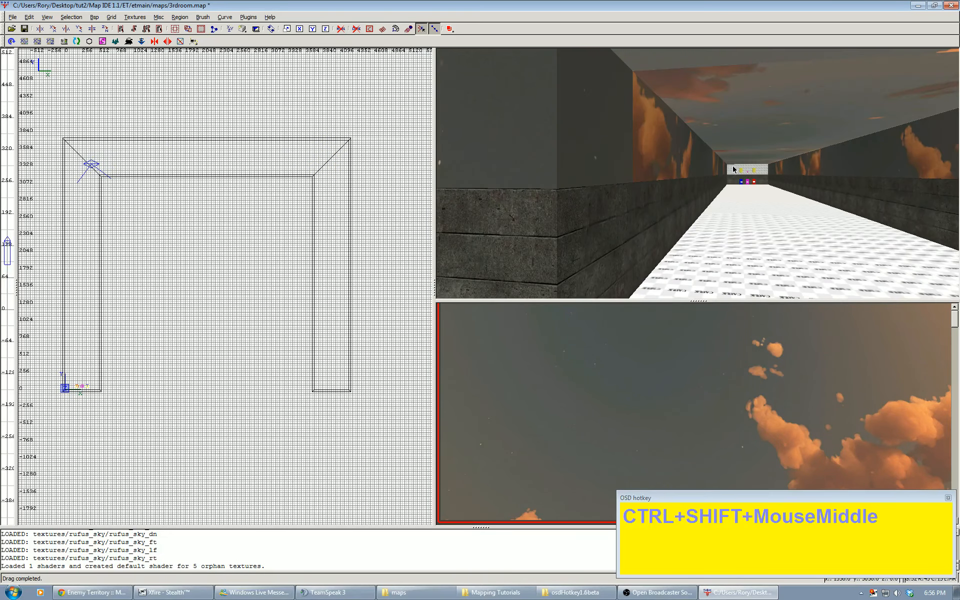
Select the floor faces of the first, second and third corridors together.
{"action": "scroll", "coordinate": [733, 170], "scroll_direction": "down", "scroll_amount": 8}
{"action": "scroll", "coordinate": [733, 170], "scroll_direction": "up", "scroll_amount": 1}
{"action": "scroll", "coordinate": [698, 174], "scroll_direction": "up", "scroll_amount": 10}
{"action": "right_click", "coordinate": [698, 178]}
{"action": "left_click", "coordinate": [600, 287], "text": "ctrl+shift"}
{"action": "left_click", "coordinate": [671, 288], "text": "ctrl+shift"}
{"action": "left_click", "coordinate": [571, 282], "text": "ctrl+alt+shift"}
{"action": "right_click", "coordinate": [570, 282]}
{"action": "scroll", "coordinate": [697, 174], "scroll_direction": "up", "scroll_amount": 5}
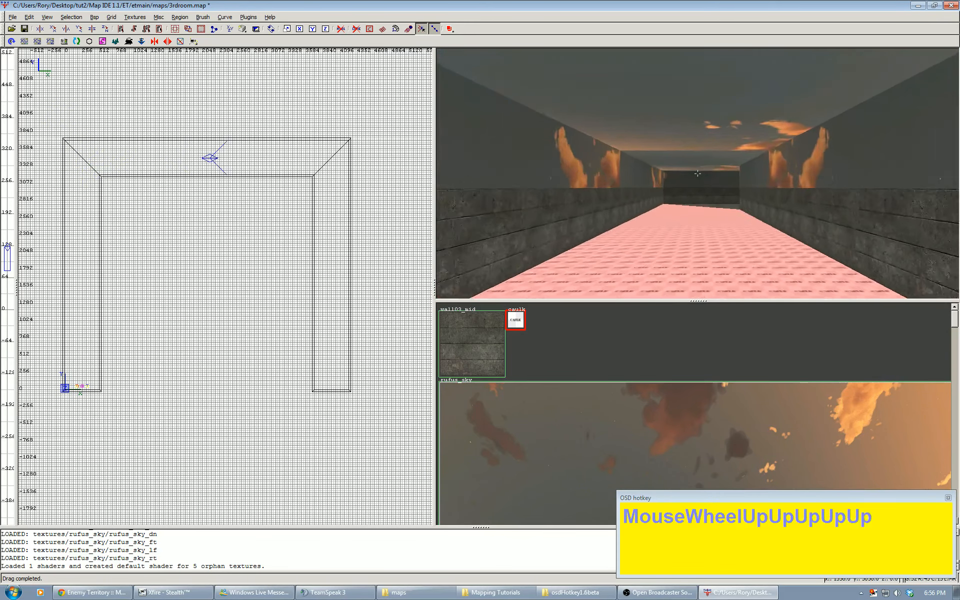
{"action": "key", "text": "Left"}
{"action": "right_click", "coordinate": [698, 175]}
{"action": "left_click", "coordinate": [686, 196], "text": "ctrl+alt+shift"}
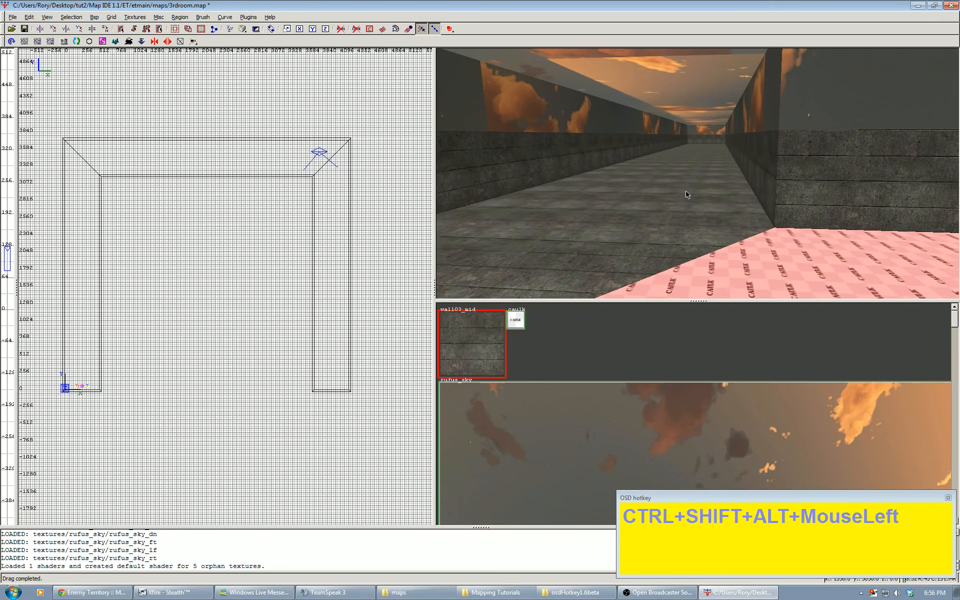
Load the awf texture set and try floor_m4 on the selected corridor floors.
{"action": "scroll", "coordinate": [533, 388], "scroll_direction": "down", "scroll_amount": 6}
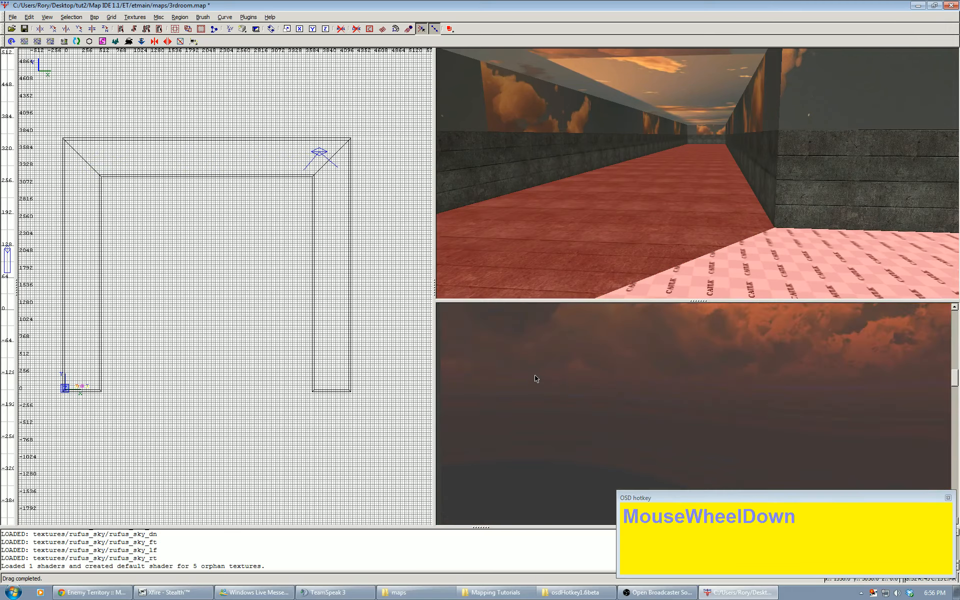
{"action": "scroll", "coordinate": [538, 376], "scroll_direction": "down", "scroll_amount": 2}
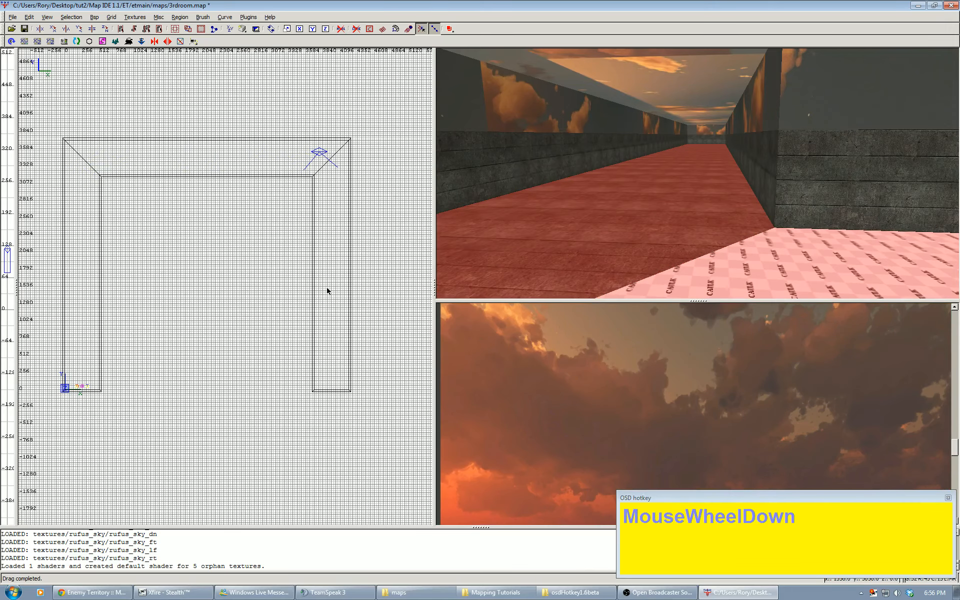
{"action": "left_click", "coordinate": [134, 17]}
{"action": "left_click", "coordinate": [155, 192]}
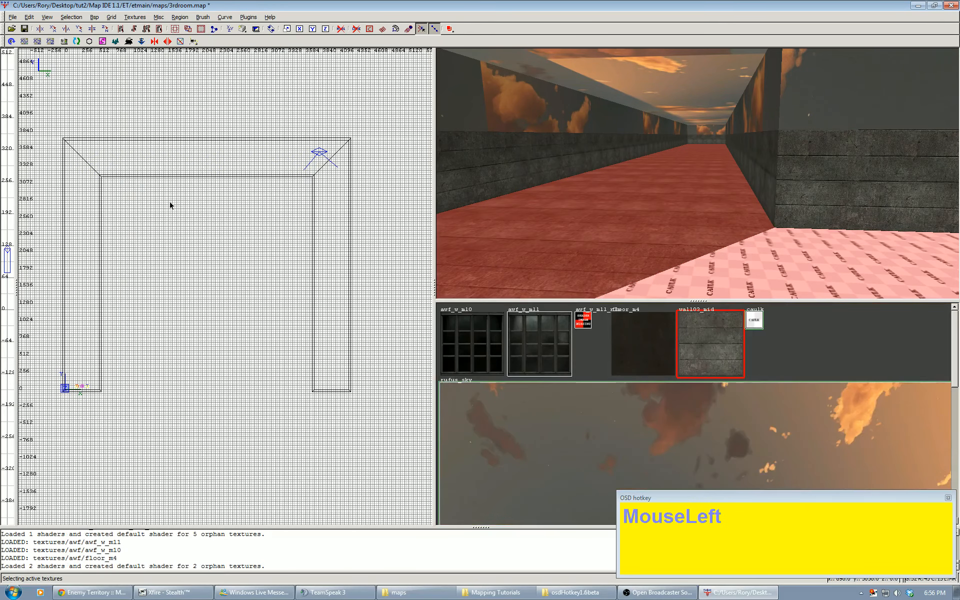
{"action": "scroll", "coordinate": [571, 396], "scroll_direction": "down", "scroll_amount": 1}
{"action": "scroll", "coordinate": [600, 399], "scroll_direction": "up", "scroll_amount": 1}
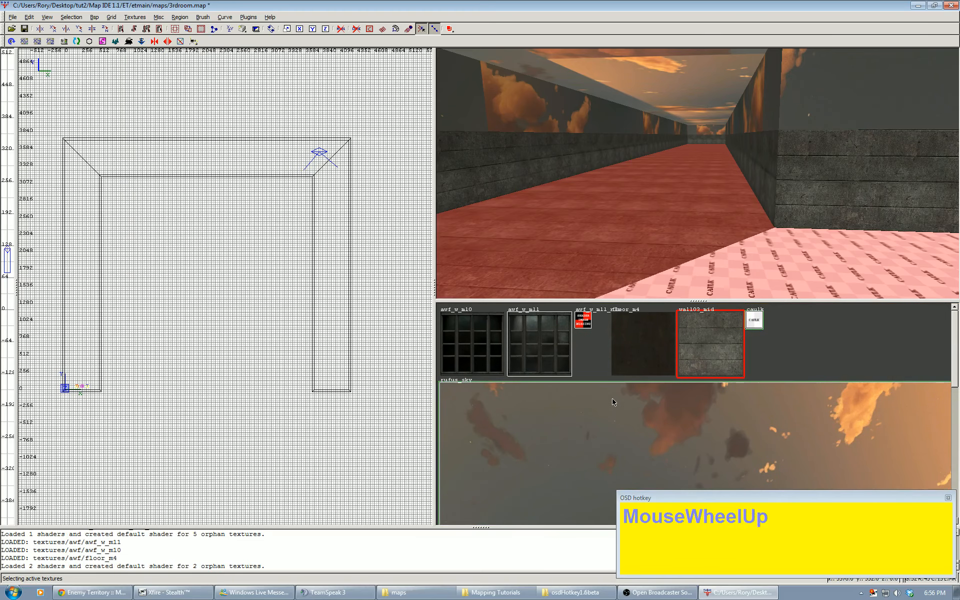
{"action": "left_click", "coordinate": [616, 356]}
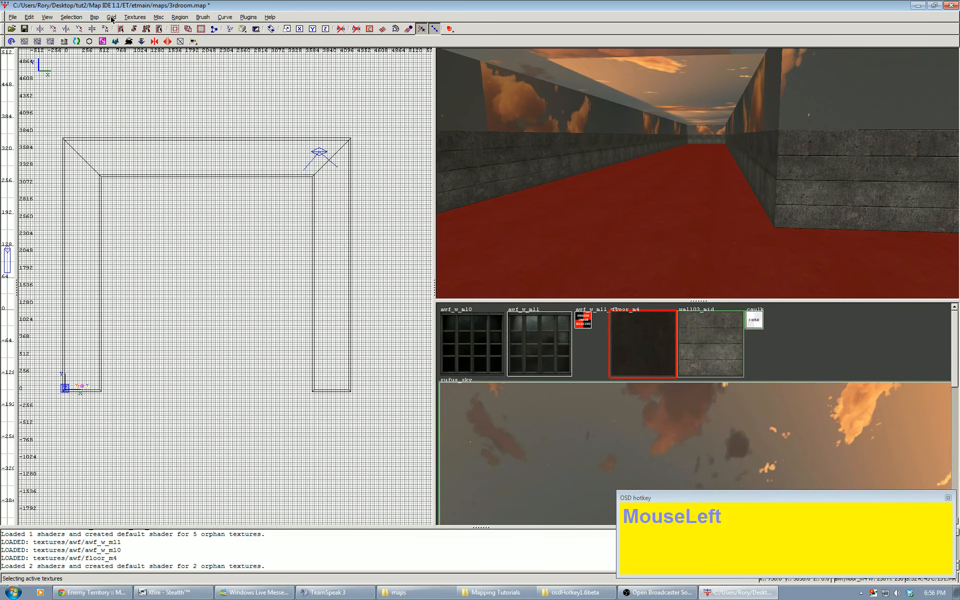
Look through the seawall_wall texture set and one more set for a suitable floor texture.
{"action": "left_click", "coordinate": [134, 17]}
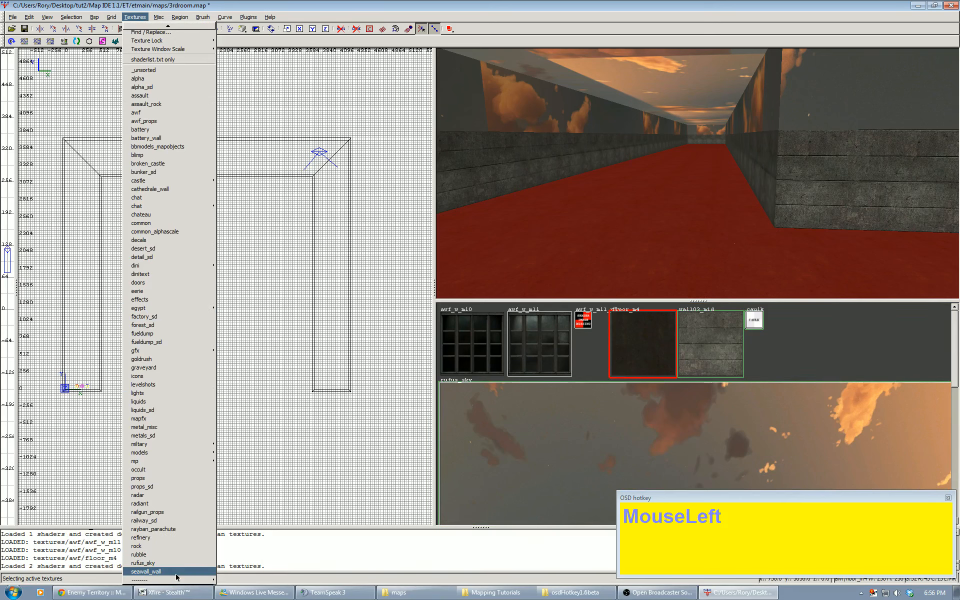
{"action": "left_click", "coordinate": [146, 572]}
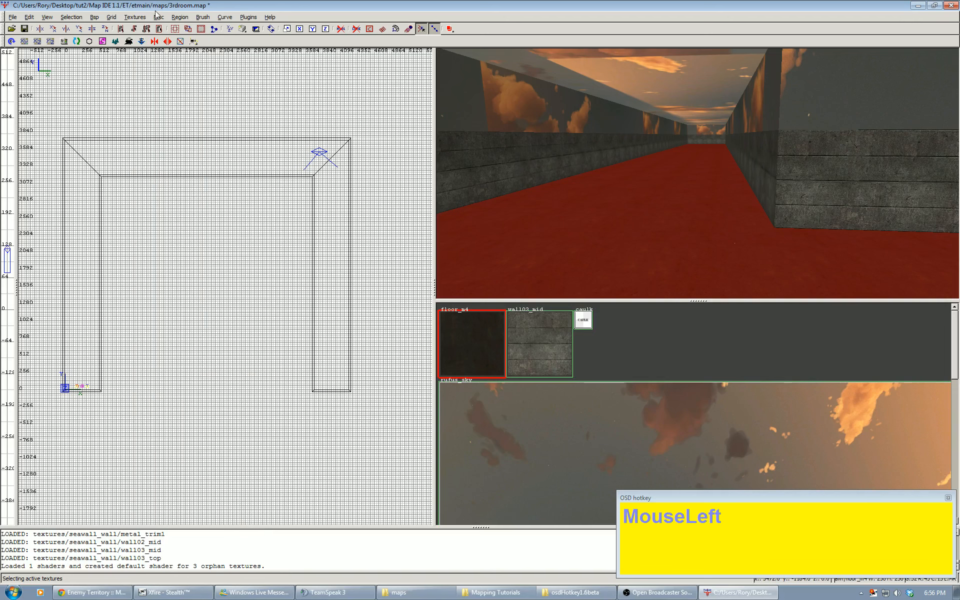
{"action": "left_click", "coordinate": [135, 17]}
{"action": "left_click", "coordinate": [150, 177]}
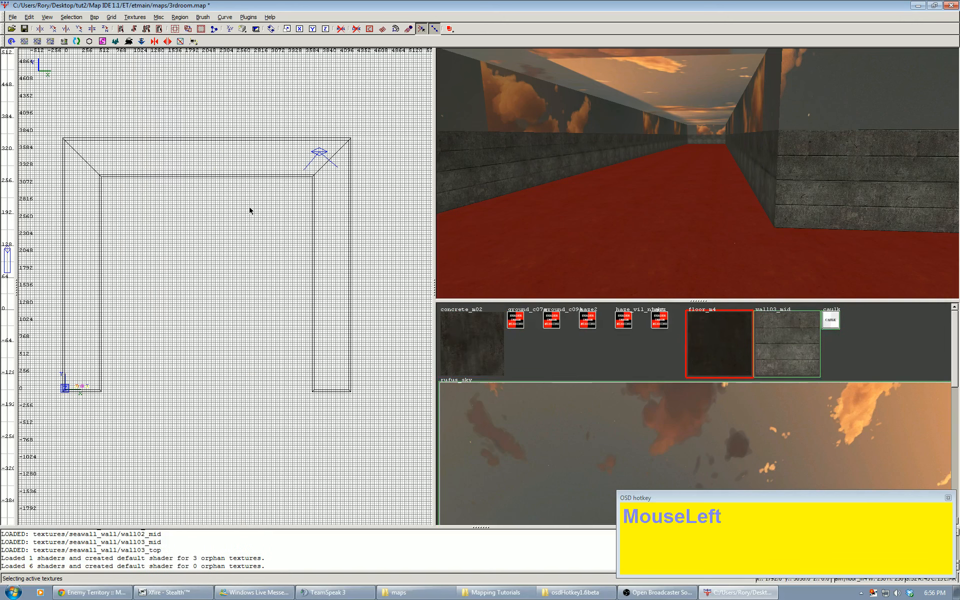
{"action": "scroll", "coordinate": [559, 349], "scroll_direction": "down", "scroll_amount": 3}
{"action": "scroll", "coordinate": [562, 346], "scroll_direction": "up", "scroll_amount": 3}
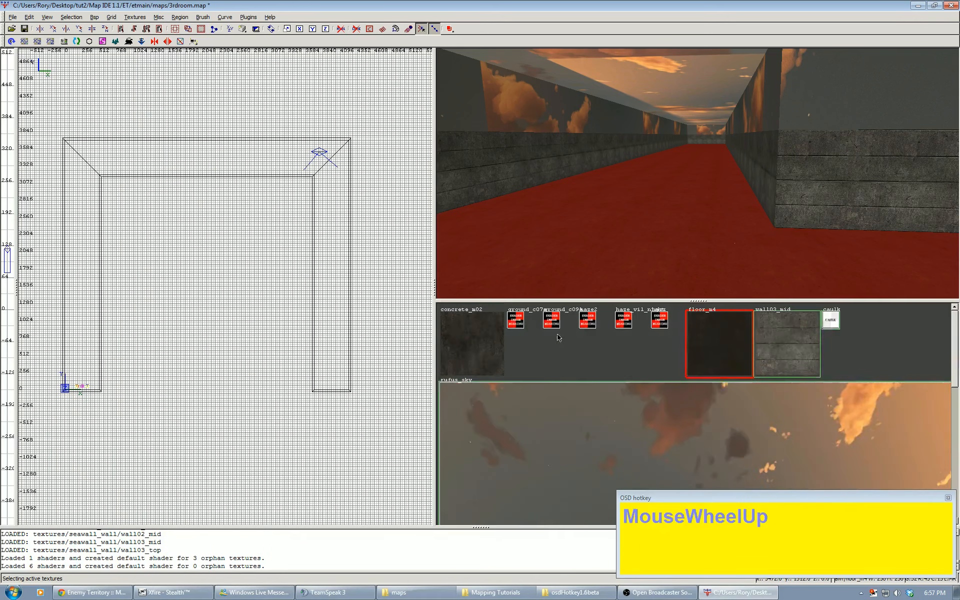
Load the egypt_floor_sd texture set, apply marblefloor_c04 to the selected corridor floors, and save the map.
{"action": "left_click", "coordinate": [135, 17]}
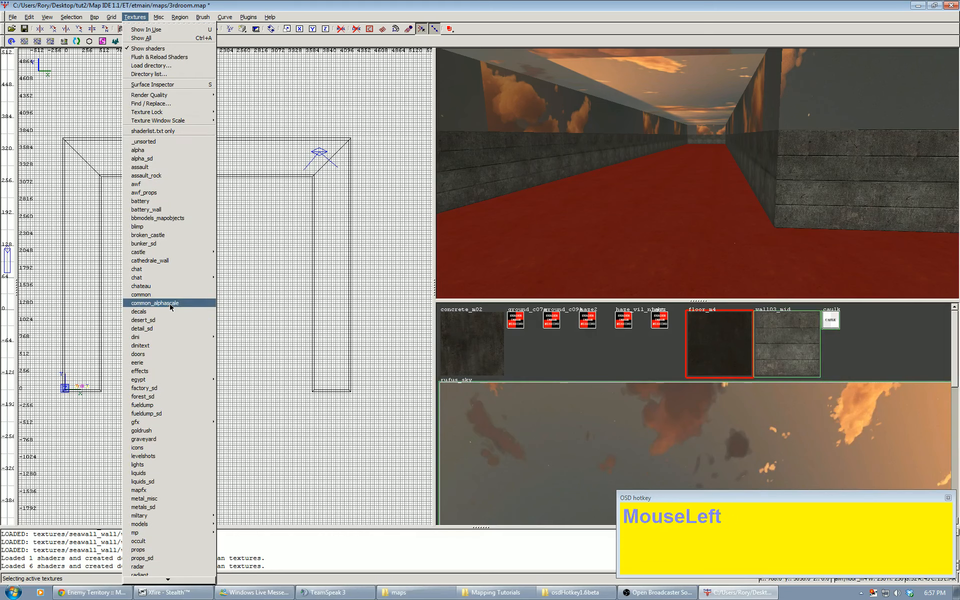
{"action": "mouse_move", "coordinate": [174, 385]}
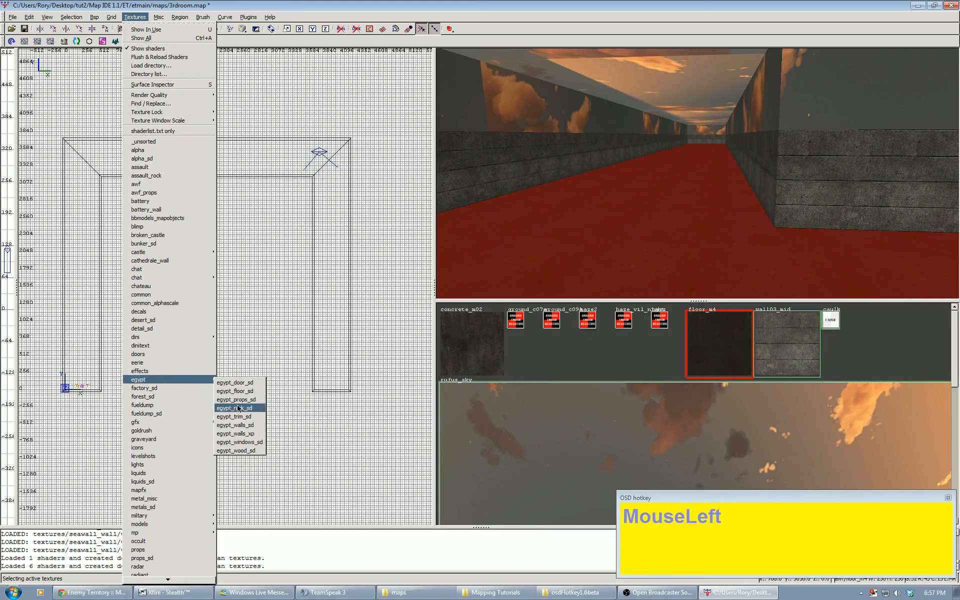
{"action": "left_click", "coordinate": [244, 391]}
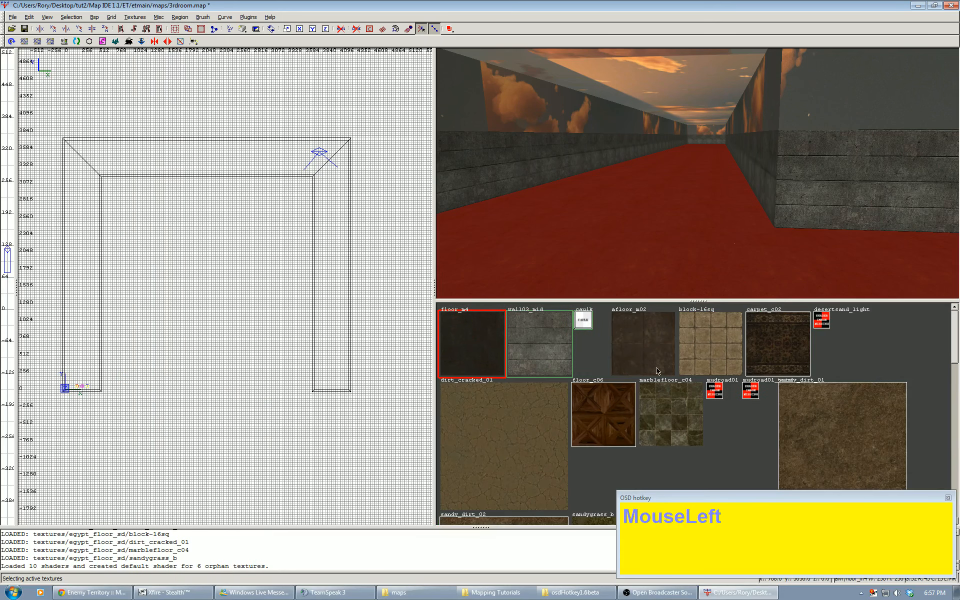
{"action": "scroll", "coordinate": [706, 351], "scroll_direction": "down", "scroll_amount": 5}
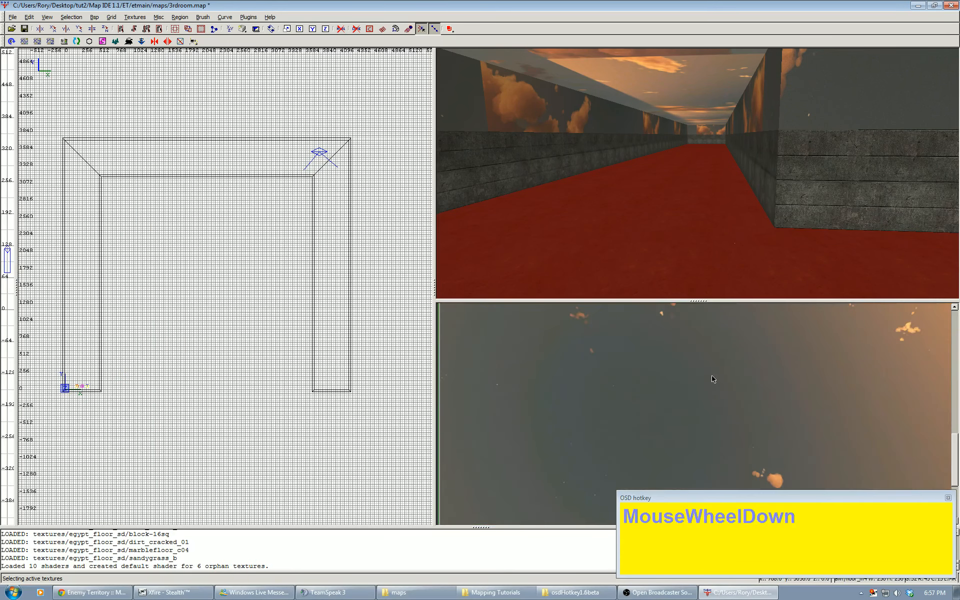
{"action": "scroll", "coordinate": [712, 374], "scroll_direction": "up", "scroll_amount": 3}
{"action": "scroll", "coordinate": [653, 360], "scroll_direction": "up", "scroll_amount": 2}
{"action": "left_click", "coordinate": [685, 422]}
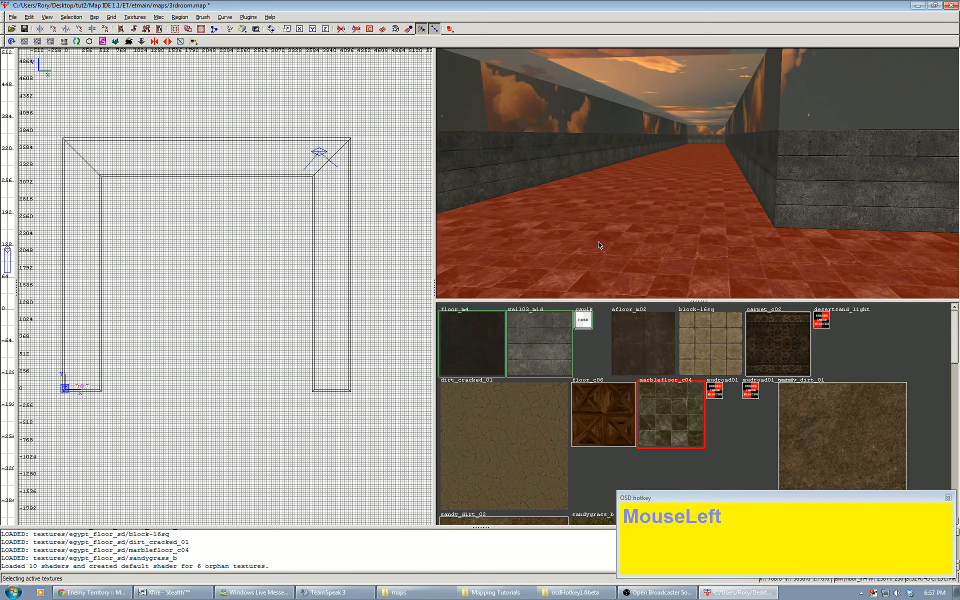
{"action": "key", "text": "Escape"}
{"action": "right_click", "coordinate": [598, 243]}
{"action": "right_click", "coordinate": [697, 173]}
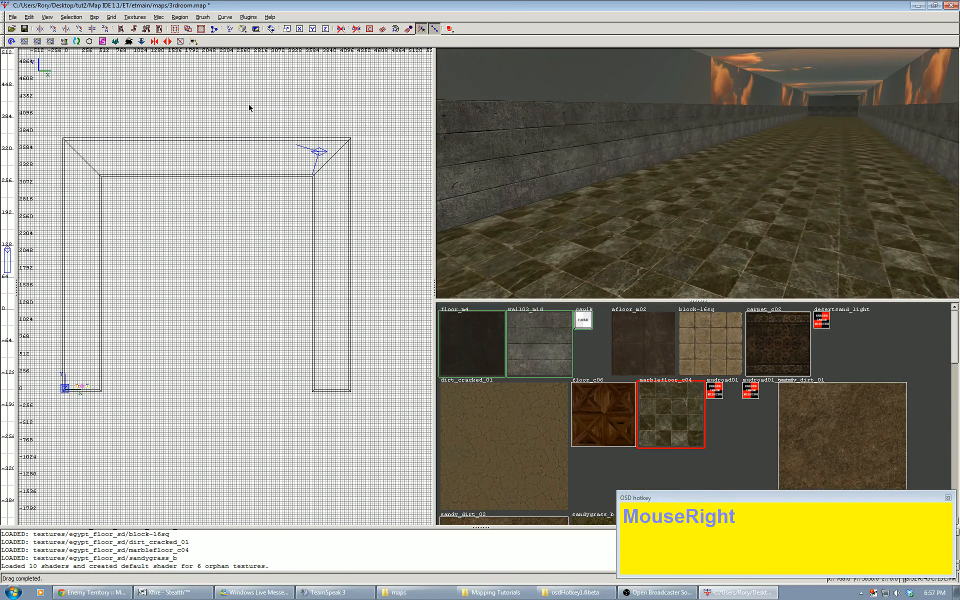
{"action": "left_click", "coordinate": [28, 30]}
Split the first corridor's floor brush across its full width at y 224, in front of the spawns.
{"action": "right_click", "coordinate": [570, 152]}
{"action": "key", "text": "Right"}
{"action": "key", "text": "Up"}
{"action": "key", "text": "Up"}
{"action": "key", "text": "Right"}
{"action": "scroll", "coordinate": [697, 174], "scroll_direction": "up", "scroll_amount": 5}
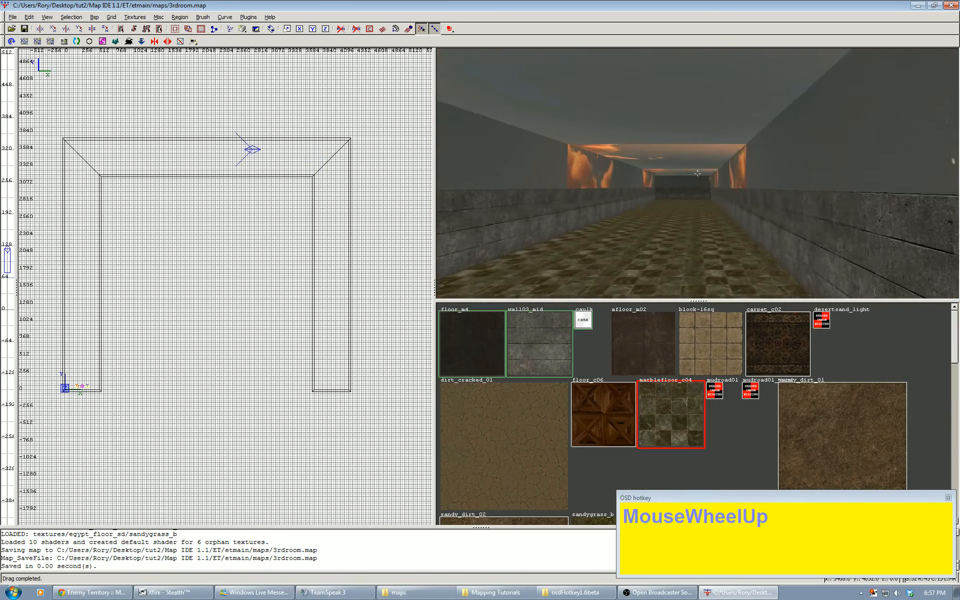
{"action": "scroll", "coordinate": [698, 173], "scroll_direction": "up", "scroll_amount": 15}
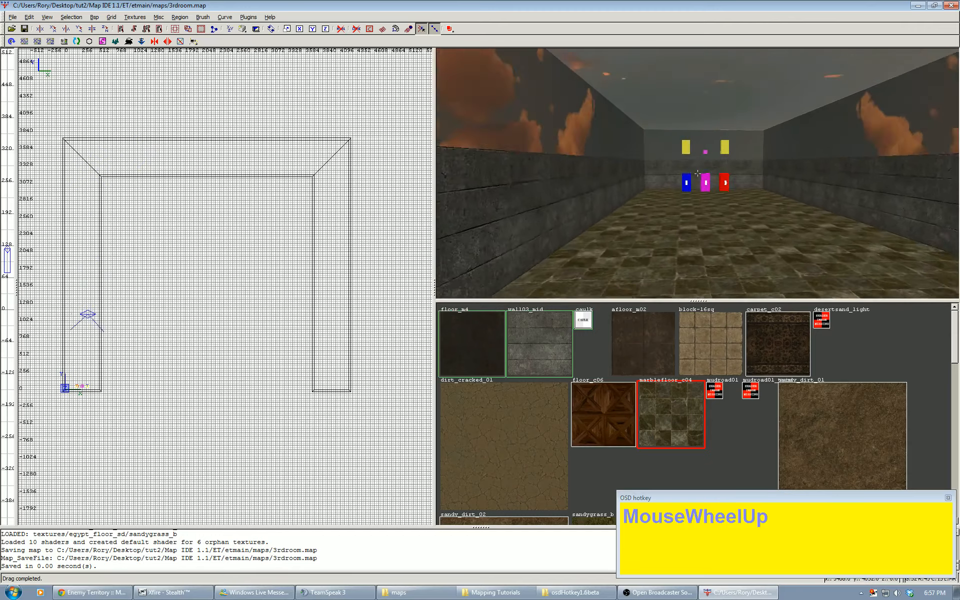
{"action": "scroll", "coordinate": [698, 174], "scroll_direction": "up", "scroll_amount": 5}
{"action": "key", "text": "Left"}
{"action": "right_click", "coordinate": [697, 173]}
{"action": "left_click", "coordinate": [673, 223], "text": "shift"}
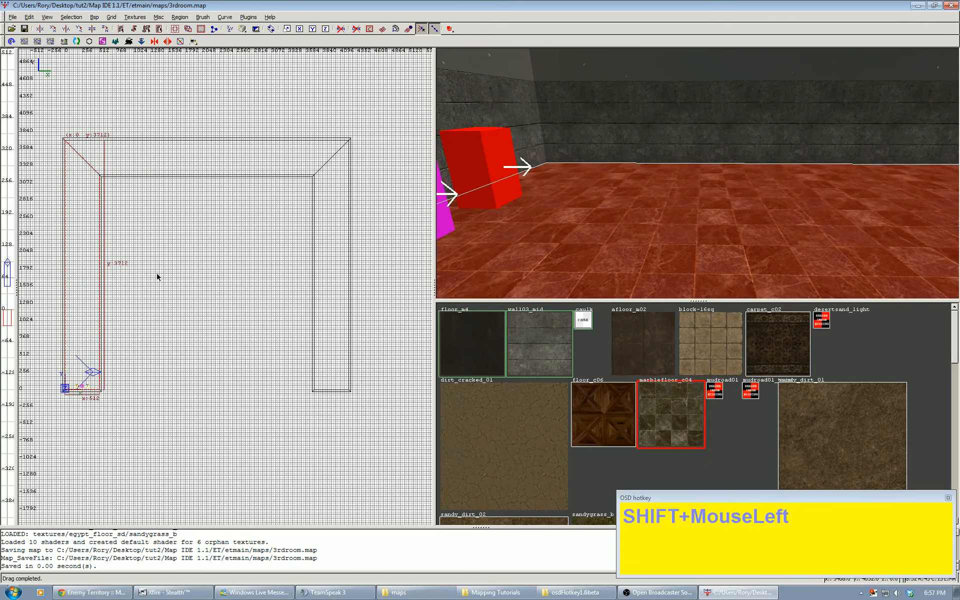
{"action": "scroll", "coordinate": [167, 267], "scroll_direction": "up", "scroll_amount": 10}
{"action": "right_click_drag", "start_coordinate": [156, 242], "coordinate": [119, 289]}
{"action": "scroll", "coordinate": [168, 243], "scroll_direction": "down", "scroll_amount": 1}
{"action": "right_click_drag", "start_coordinate": [120, 221], "coordinate": [122, 237]}
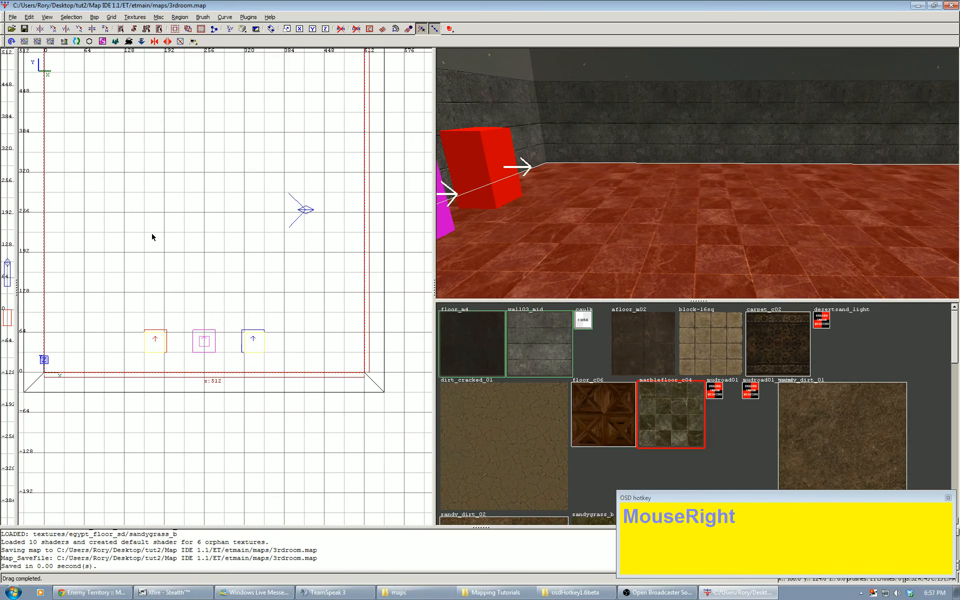
{"action": "key", "text": "x"}
{"action": "left_click", "coordinate": [164, 231]}
{"action": "left_click", "coordinate": [204, 232]}
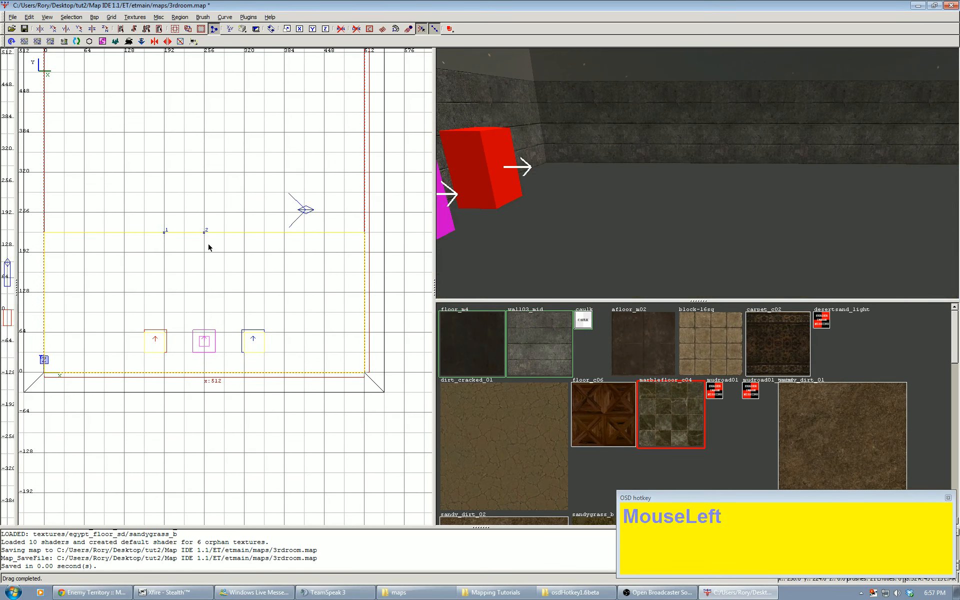
{"action": "key", "text": "Return"}
Split the floor again at y 192 to separate a strip 512 by 32 units, and close the clipper.
{"action": "left_click", "coordinate": [165, 252]}
{"action": "left_click", "coordinate": [204, 253]}
{"action": "key", "text": "shift+Return"}
{"action": "key", "text": "Escape"}
{"action": "key", "text": "x"}
Inspect the cut floor strip in the 3D view from below and above, and clear the selection.
{"action": "right_click", "coordinate": [698, 174]}
{"action": "key", "text": "Up"}
{"action": "right_click", "coordinate": [698, 174]}
{"action": "left_click", "coordinate": [650, 178], "text": "shift"}
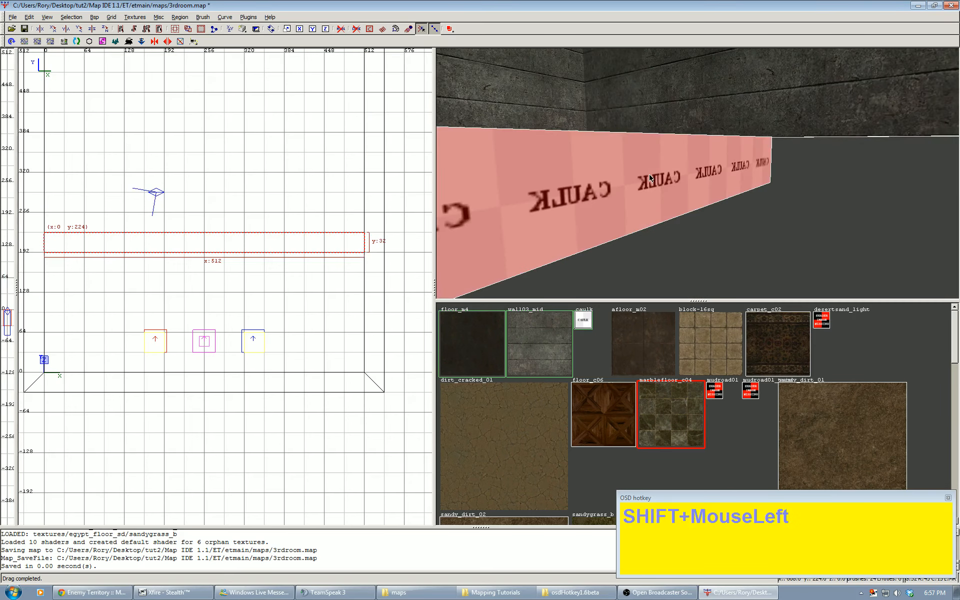
{"action": "left_click", "coordinate": [660, 178], "text": "shift"}
{"action": "right_click", "coordinate": [636, 178]}
{"action": "key", "text": "Down"}
{"action": "key", "text": "Left"}
{"action": "key", "text": "Right"}
{"action": "right_click", "coordinate": [636, 178]}
{"action": "left_click", "coordinate": [636, 178], "text": "shift"}
{"action": "key", "text": "Escape"}
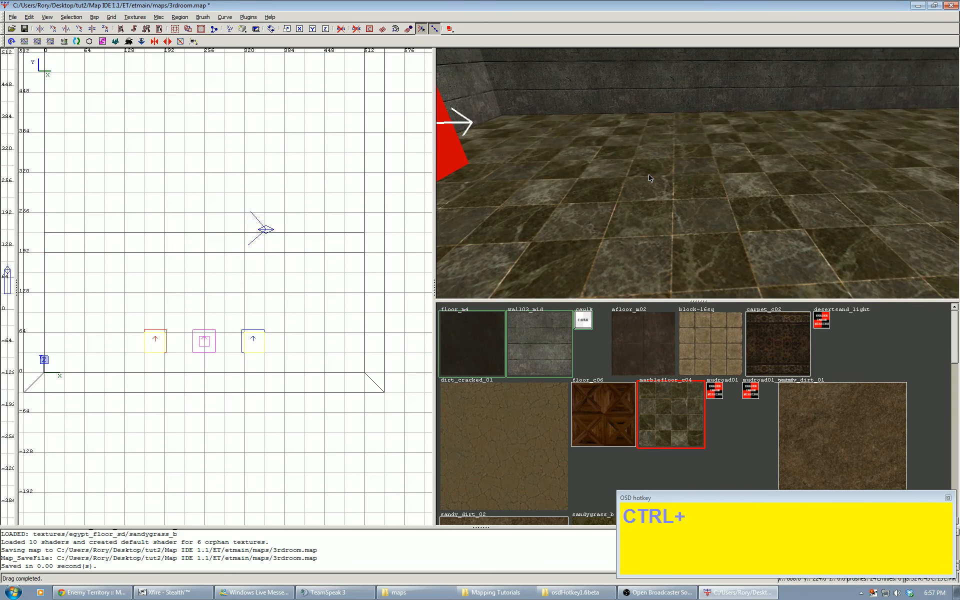
Apply block-16sq to the top face of the narrow floor strip and check it from several sides.
{"action": "left_click", "coordinate": [649, 178], "text": "ctrl+alt+shift"}
{"action": "left_click", "coordinate": [724, 351]}
{"action": "key", "text": "Escape"}
{"action": "right_click_drag", "start_coordinate": [635, 254], "coordinate": [698, 173]}
{"action": "key", "text": "Up"}
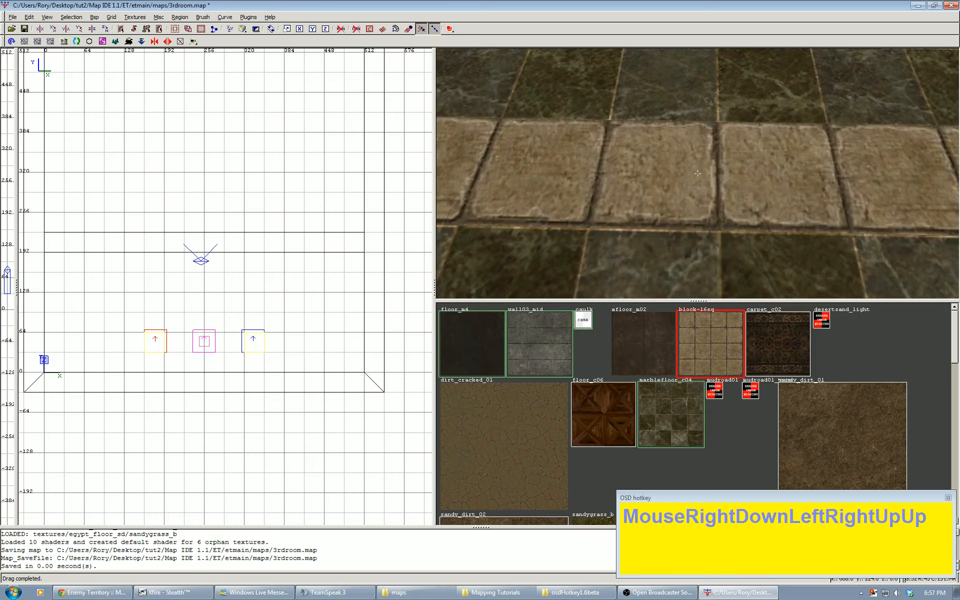
{"action": "key", "text": "Down"}
{"action": "key", "text": "Down"}
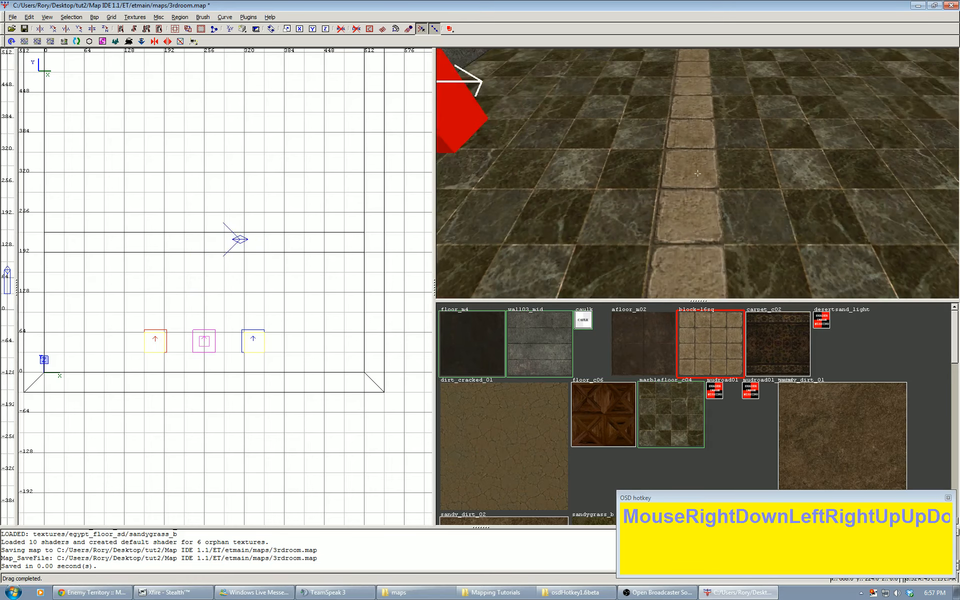
{"action": "key", "text": "Left"}
{"action": "right_click", "coordinate": [697, 173]}
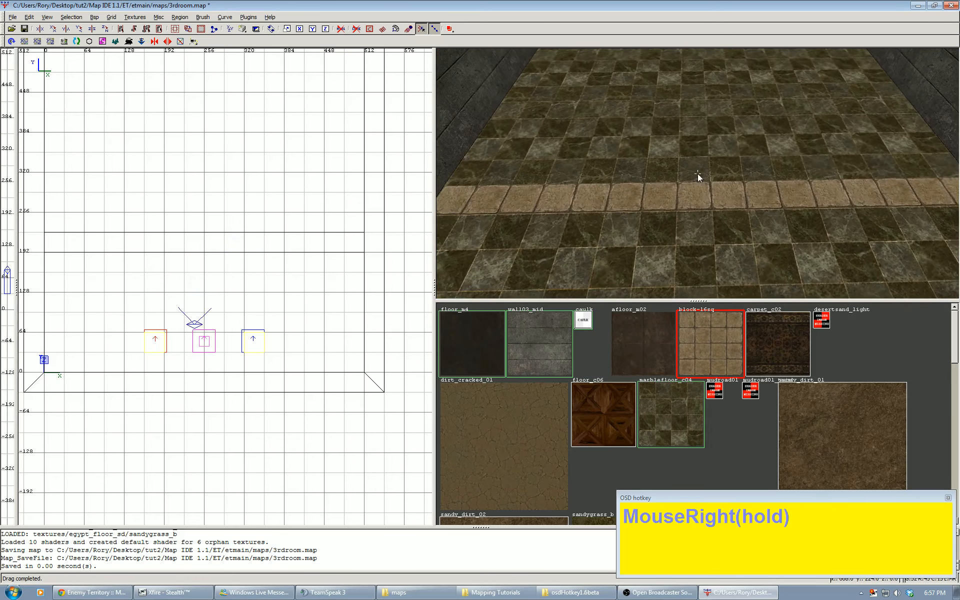
Create a caulk box across the second corridor's floor at x 1536, 128 units long and 64 units high.
{"action": "scroll", "coordinate": [698, 173], "scroll_direction": "up", "scroll_amount": 3}
{"action": "scroll", "coordinate": [698, 173], "scroll_direction": "up", "scroll_amount": 2}
{"action": "key", "text": "Left"}
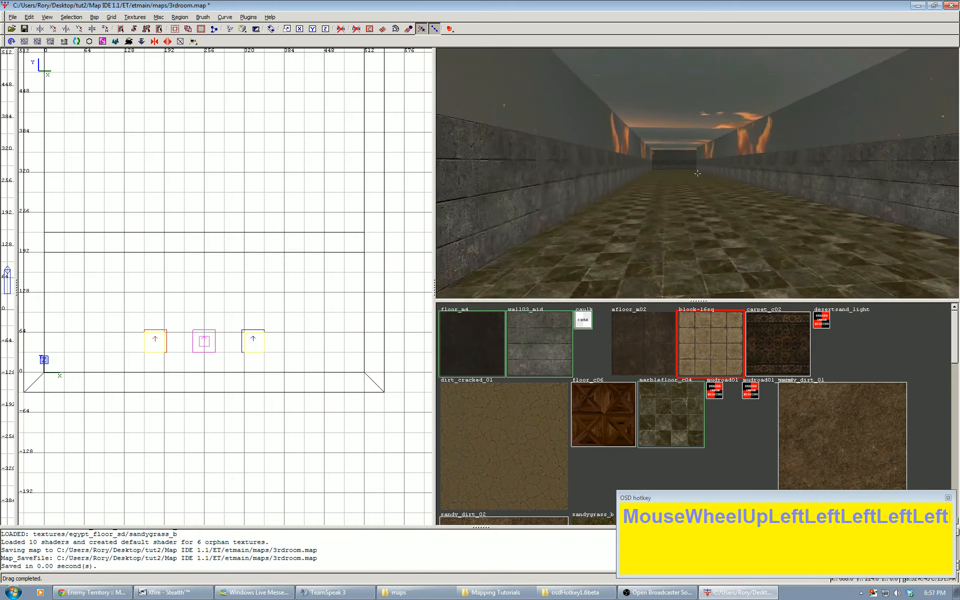
{"action": "scroll", "coordinate": [698, 173], "scroll_direction": "up", "scroll_amount": 3}
{"action": "right_click", "coordinate": [698, 173]}
{"action": "left_click", "coordinate": [685, 211], "text": "shift"}
{"action": "scroll", "coordinate": [320, 226], "scroll_direction": "down", "scroll_amount": 8}
{"action": "right_click_drag", "start_coordinate": [320, 226], "coordinate": [278, 205]}
{"action": "scroll", "coordinate": [266, 212], "scroll_direction": "up", "scroll_amount": 6}
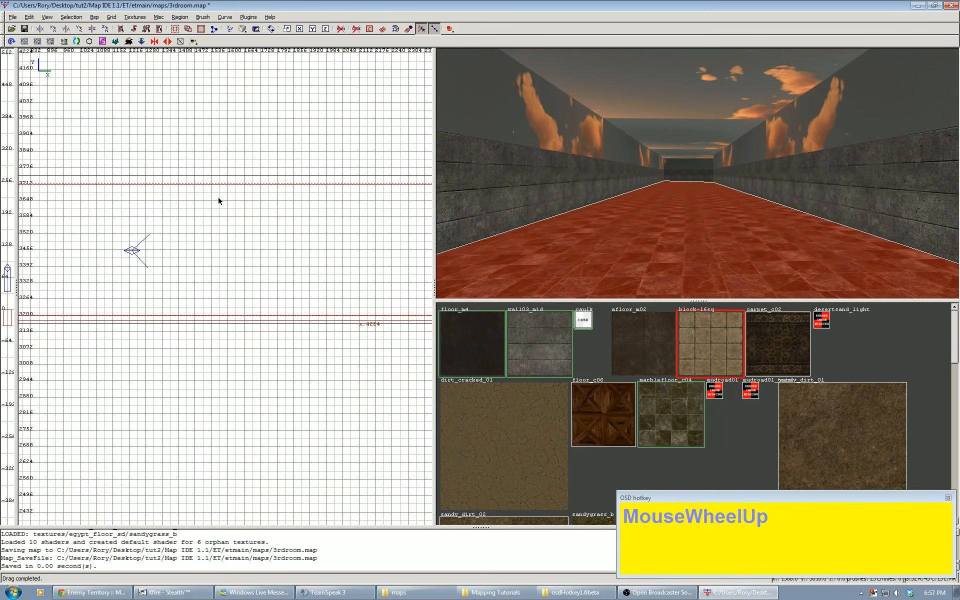
{"action": "key", "text": "Escape"}
{"action": "mouse_move", "coordinate": [213, 188]}
{"action": "left_mouse_down"}
{"action": "mouse_move", "coordinate": [242, 268]}
{"action": "mouse_move", "coordinate": [235, 317]}
{"action": "mouse_move", "coordinate": [244, 308]}
{"action": "mouse_move", "coordinate": [232, 222]}
{"action": "left_mouse_up"}
{"action": "key", "text": "Tab"}
{"action": "scroll", "coordinate": [264, 290], "scroll_direction": "up", "scroll_amount": 2}
{"action": "left_click", "coordinate": [592, 320]}
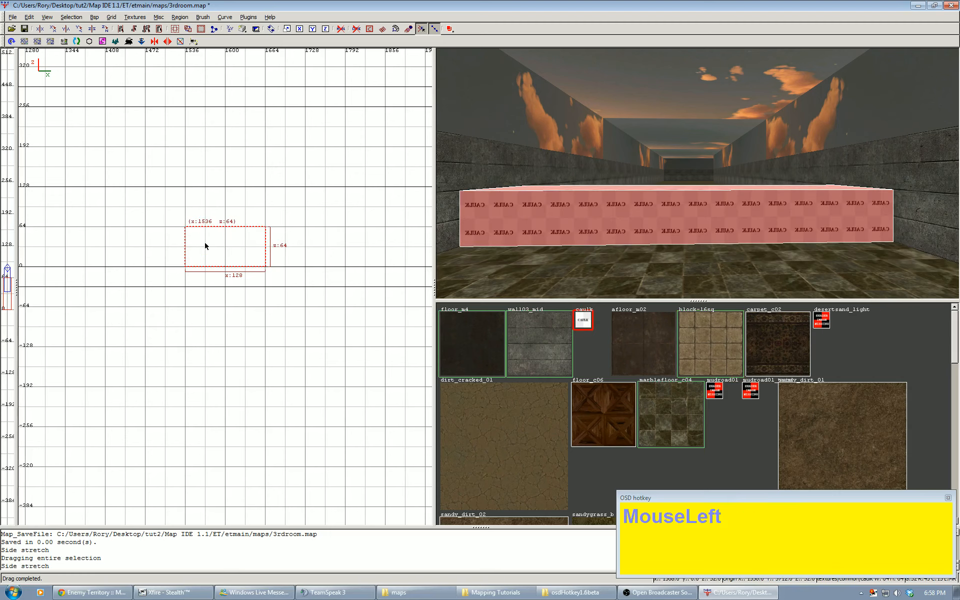
{"action": "key", "text": "Escape"}
{"action": "scroll", "coordinate": [238, 254], "scroll_direction": "down", "scroll_amount": 1}
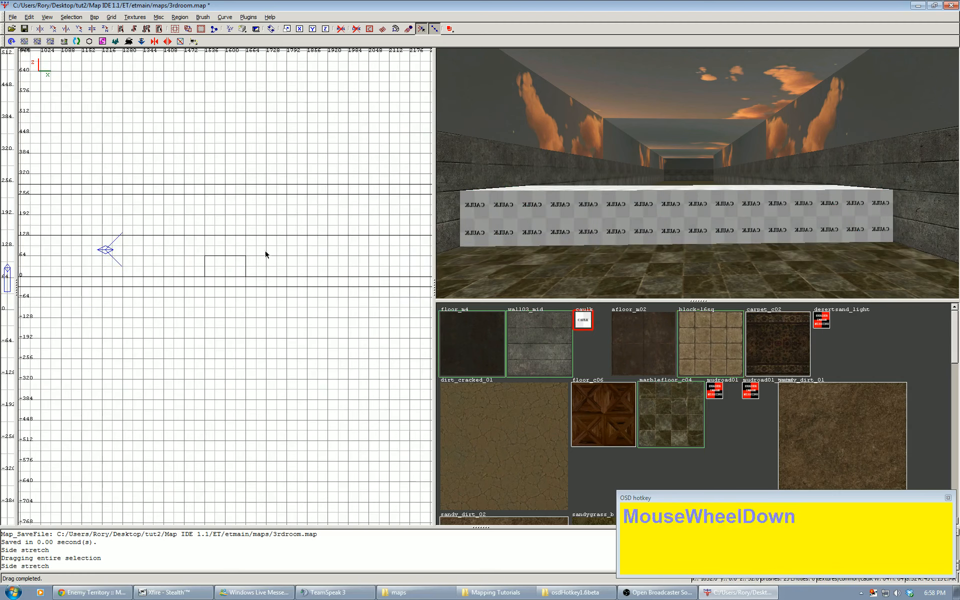
Stretch the caulk box along the second corridor to 640 units long, starting at x 1344.
{"action": "left_click", "coordinate": [229, 276], "text": "shift"}
{"action": "scroll", "coordinate": [204, 279], "scroll_direction": "down", "scroll_amount": 1}
{"action": "right_click_drag", "start_coordinate": [203, 276], "coordinate": [230, 279]}
{"action": "scroll", "coordinate": [223, 278], "scroll_direction": "up", "scroll_amount": 4}
{"action": "mouse_move", "coordinate": [252, 275]}
{"action": "left_mouse_down"}
{"action": "mouse_move", "coordinate": [209, 277]}
{"action": "mouse_move", "coordinate": [234, 279]}
{"action": "left_mouse_up"}
{"action": "right_click_drag", "start_coordinate": [201, 283], "coordinate": [227, 280]}
{"action": "left_click_drag", "start_coordinate": [227, 280], "coordinate": [316, 286]}
{"action": "right_click_drag", "start_coordinate": [317, 283], "coordinate": [311, 281]}
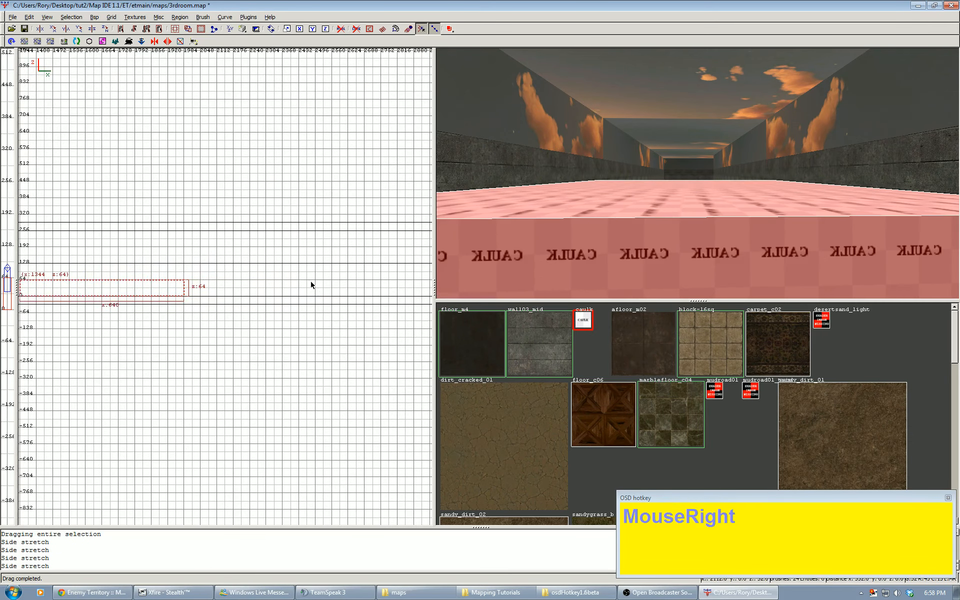
Duplicate the caulk box, place the copy at x 1984 behind the first, and stretch it to 896 units long and 128 high.
{"action": "key", "text": "space"}
{"action": "mouse_move", "coordinate": [145, 293]}
{"action": "left_mouse_down"}
{"action": "mouse_move", "coordinate": [267, 281]}
{"action": "mouse_move", "coordinate": [305, 293]}
{"action": "mouse_move", "coordinate": [287, 264]}
{"action": "left_mouse_up"}
{"action": "right_click_drag", "start_coordinate": [289, 263], "coordinate": [191, 278]}
{"action": "left_click_drag", "start_coordinate": [305, 303], "coordinate": [303, 303]}
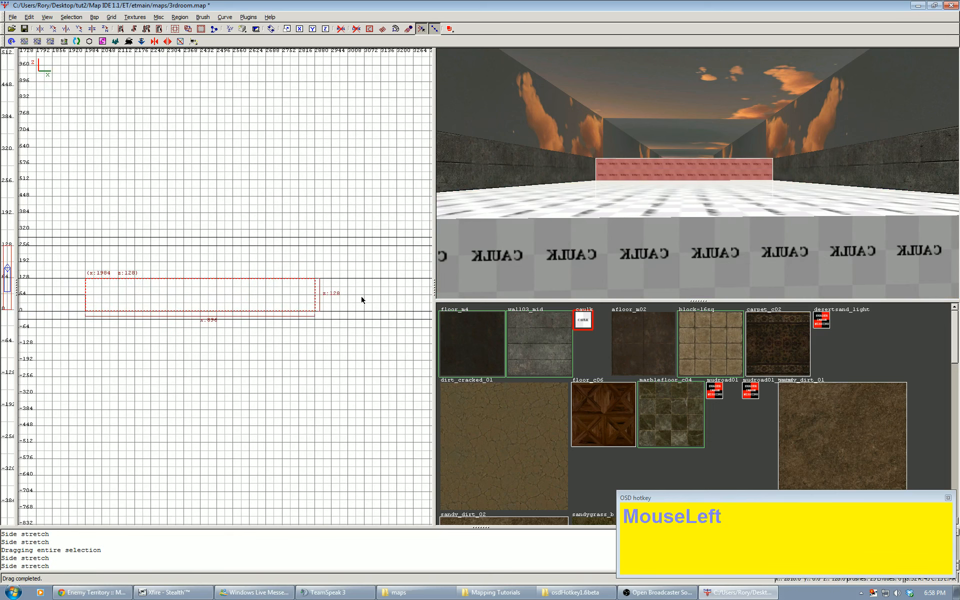
{"action": "scroll", "coordinate": [698, 174], "scroll_direction": "up", "scroll_amount": 3}
{"action": "key", "text": "Up"}
{"action": "key", "text": "Right"}
{"action": "key", "text": "Down"}
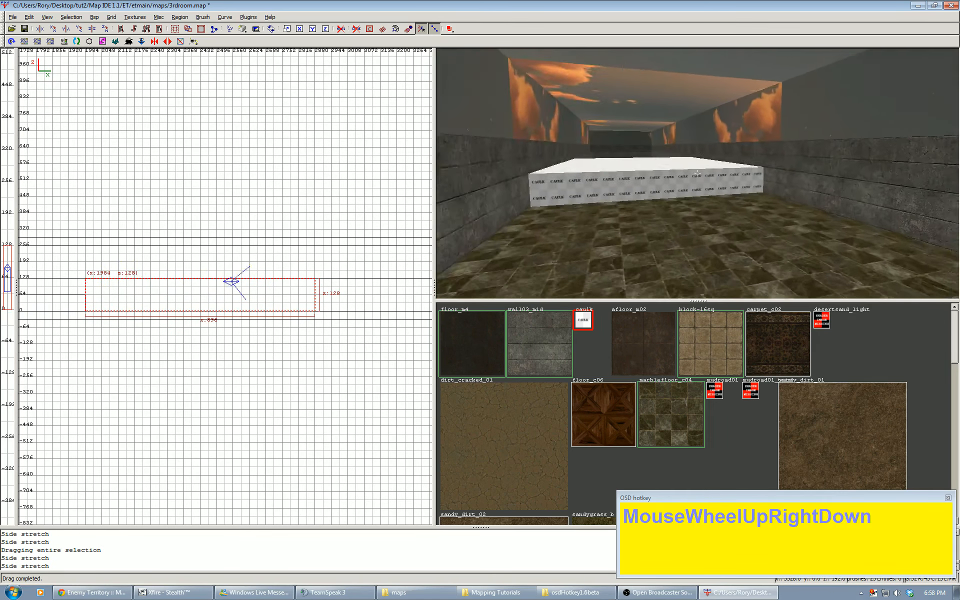
{"action": "key", "text": "Up"}
{"action": "key", "text": "Left"}
{"action": "right_click", "coordinate": [699, 176]}
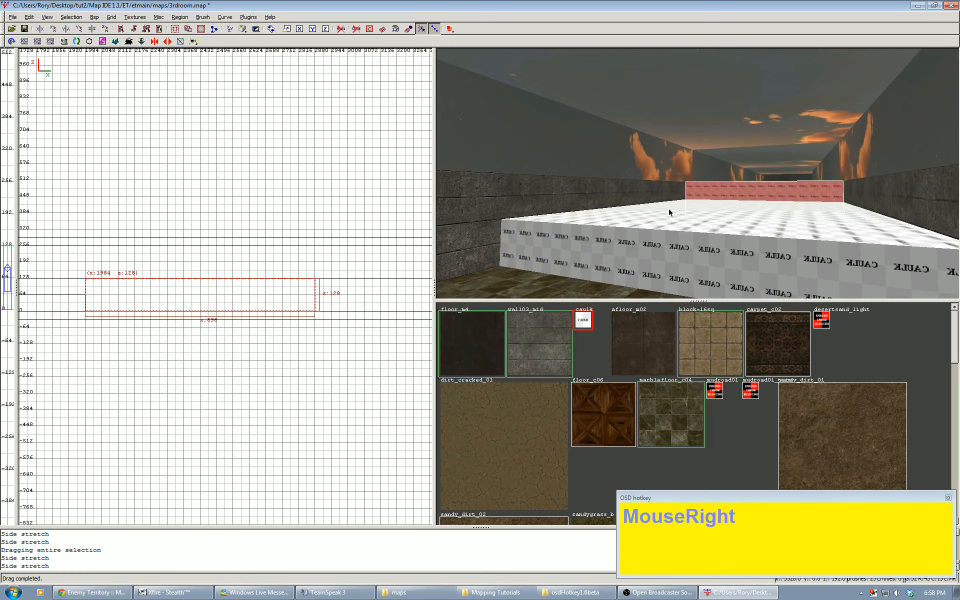
Slope the front end of the first caulk box by pulling its lower front edge out to x 1280.
{"action": "key", "text": "Escape"}
{"action": "left_click", "coordinate": [665, 241], "text": "shift"}
{"action": "right_click_drag", "start_coordinate": [279, 335], "coordinate": [546, 340]}
{"action": "scroll", "coordinate": [165, 328], "scroll_direction": "up", "scroll_amount": 4}
{"action": "left_click_drag", "start_coordinate": [176, 358], "coordinate": [135, 358]}
{"action": "key", "text": "Escape"}
Apply sandy_dirt_02 to the top, end and sloped faces of both caulk boxes and save the map.
{"action": "right_click", "coordinate": [697, 173]}
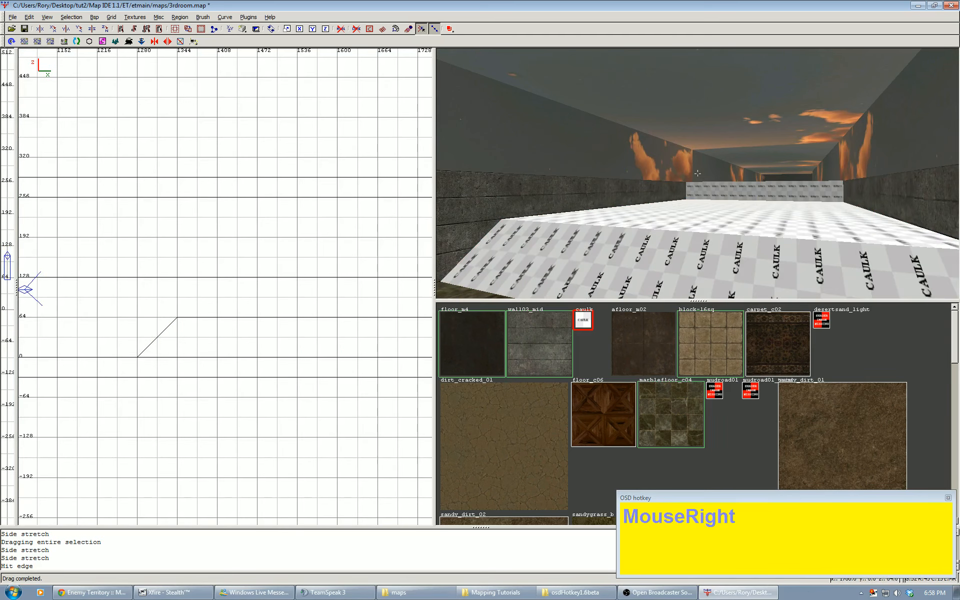
{"action": "key", "text": "Right"}
{"action": "scroll", "coordinate": [697, 173], "scroll_direction": "up", "scroll_amount": 1}
{"action": "scroll", "coordinate": [697, 172], "scroll_direction": "up", "scroll_amount": 1}
{"action": "key", "text": "Right"}
{"action": "key", "text": "Right"}
{"action": "key", "text": "Right"}
{"action": "key", "text": "Right"}
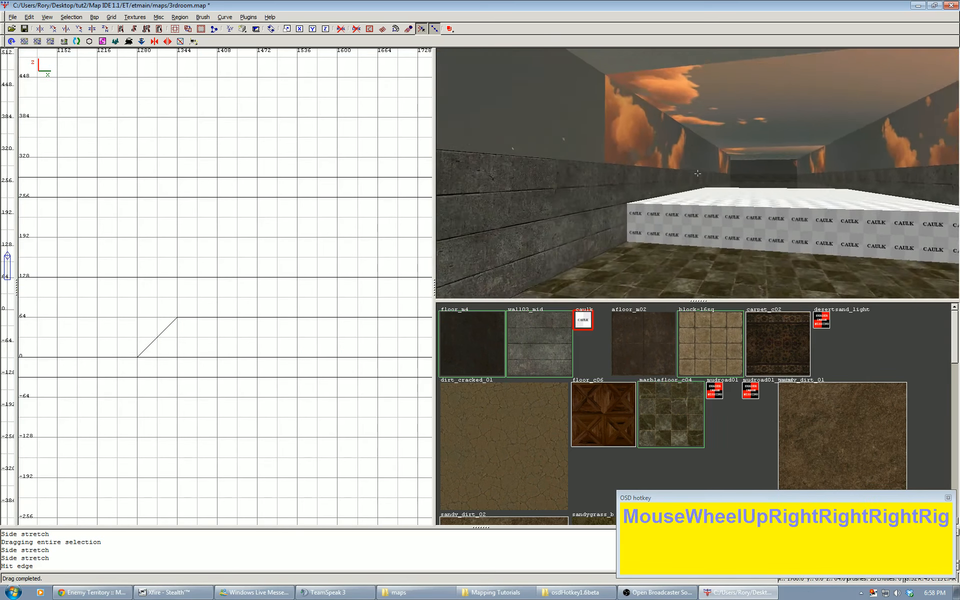
{"action": "scroll", "coordinate": [698, 172], "scroll_direction": "down", "scroll_amount": 1}
{"action": "key", "text": "Right"}
{"action": "right_click", "coordinate": [698, 183]}
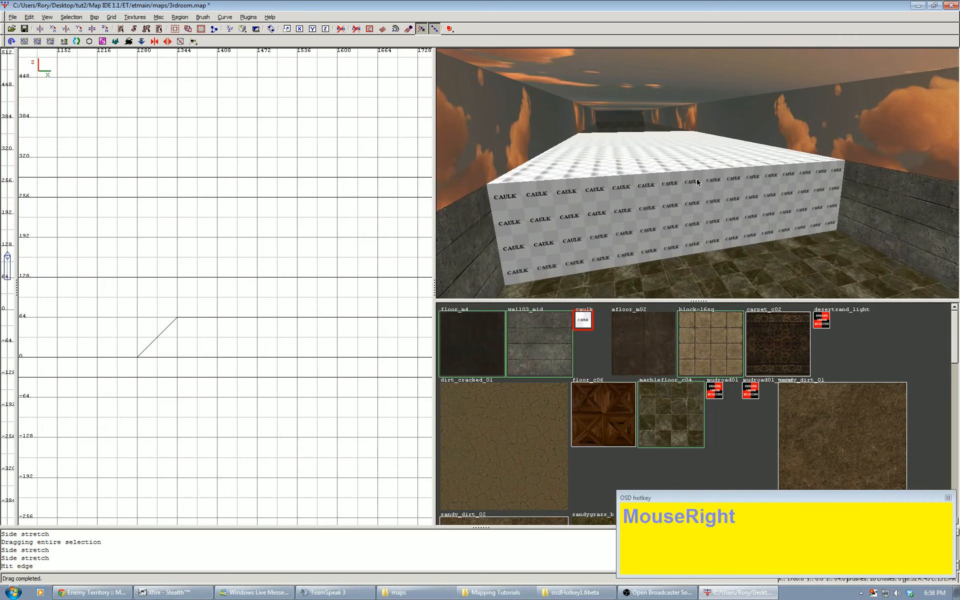
{"action": "left_click", "coordinate": [660, 210], "text": "ctrl+shift"}
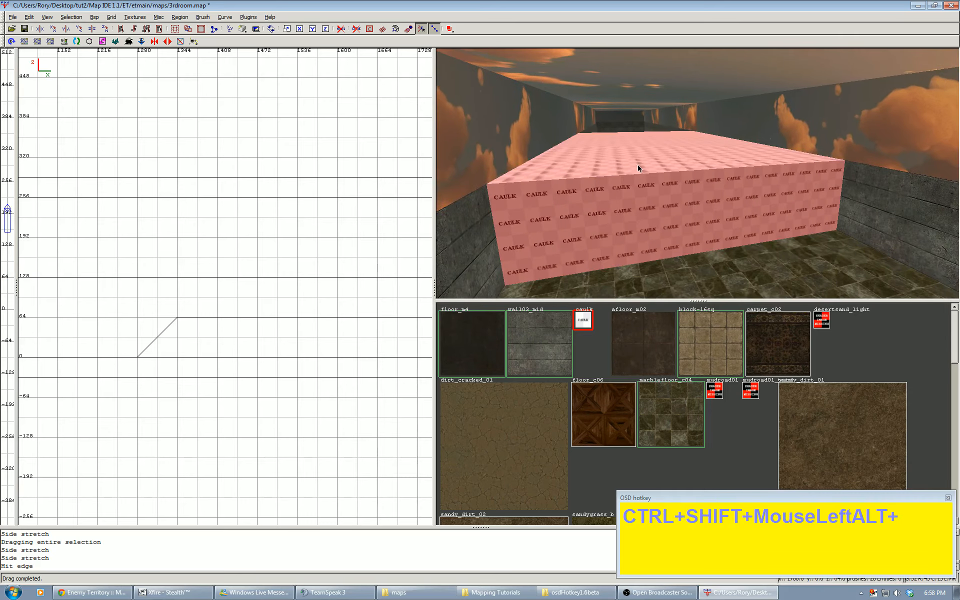
{"action": "right_click", "coordinate": [640, 166]}
{"action": "scroll", "coordinate": [697, 173], "scroll_direction": "up", "scroll_amount": 2}
{"action": "key", "text": "Left"}
{"action": "key", "text": "Left"}
{"action": "key", "text": "Down"}
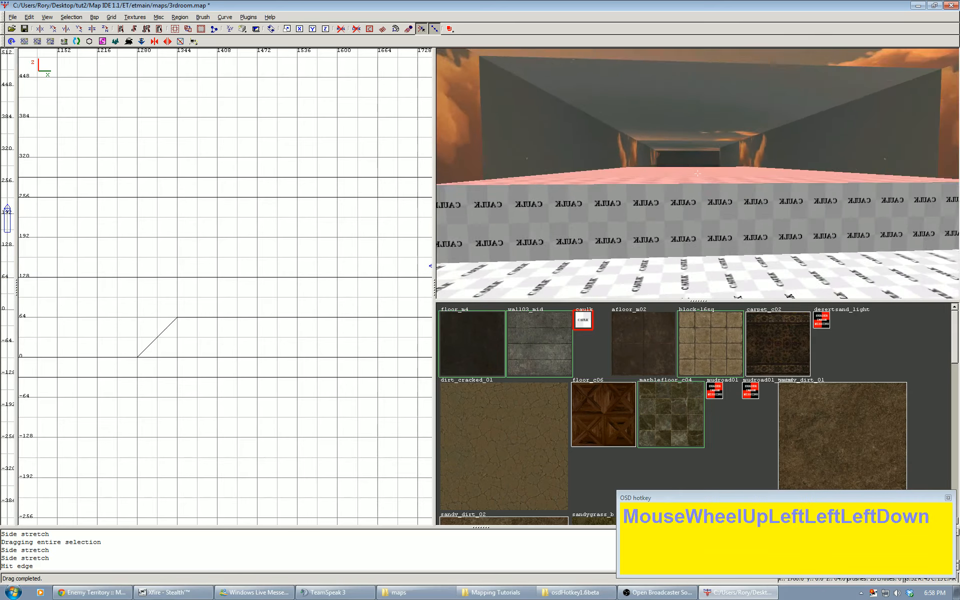
{"action": "scroll", "coordinate": [698, 172], "scroll_direction": "down", "scroll_amount": 1}
{"action": "key", "text": "Down"}
{"action": "key", "text": "Down"}
{"action": "key", "text": "Right"}
{"action": "right_click", "coordinate": [698, 176]}
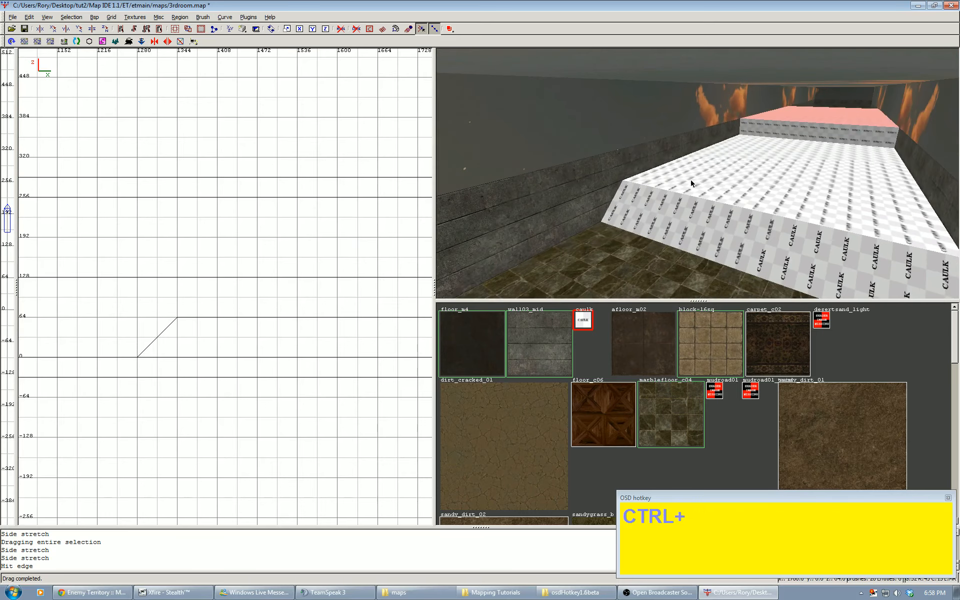
{"action": "left_click", "coordinate": [698, 175], "text": "ctrl+alt+shift"}
{"action": "key", "text": "Up"}
{"action": "key", "text": "Up"}
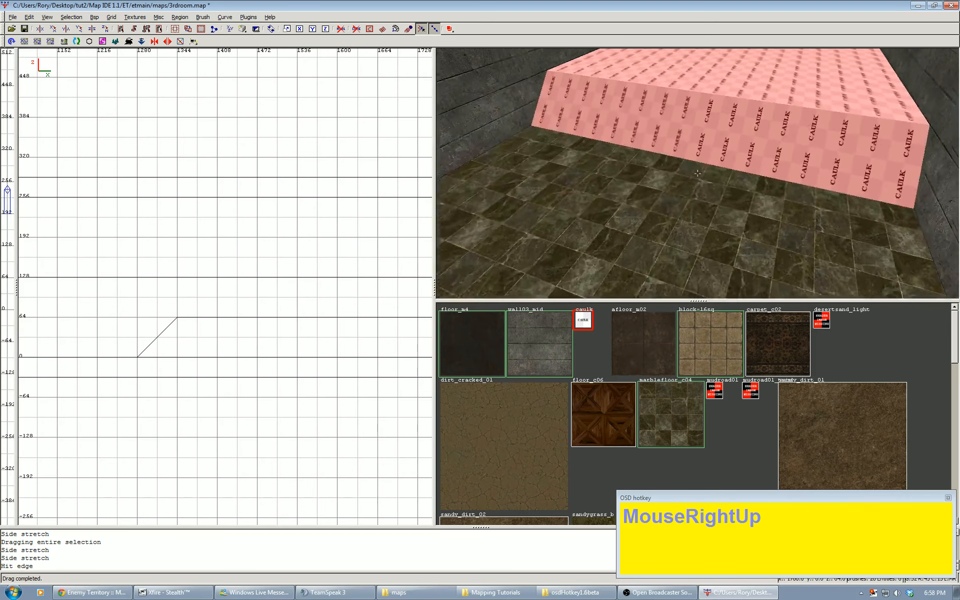
{"action": "right_click", "coordinate": [698, 176]}
{"action": "scroll", "coordinate": [656, 426], "scroll_direction": "down", "scroll_amount": 2}
{"action": "scroll", "coordinate": [648, 413], "scroll_direction": "down", "scroll_amount": 4}
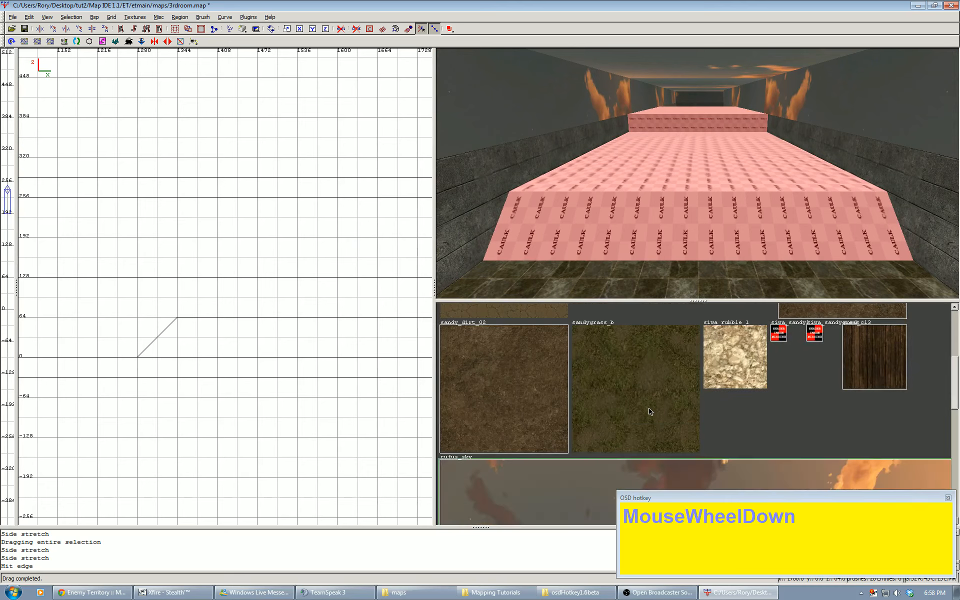
{"action": "scroll", "coordinate": [553, 392], "scroll_direction": "up", "scroll_amount": 3}
{"action": "left_click", "coordinate": [553, 395]}
{"action": "key", "text": "Escape"}
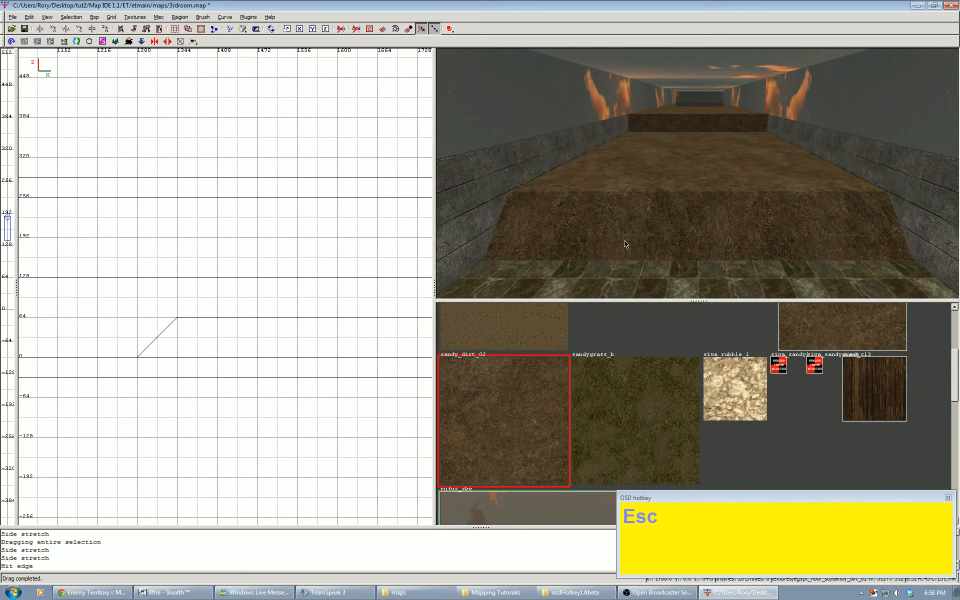
{"action": "left_click", "coordinate": [24, 28]}
Inspect the area around the textured boxes and the connecting corridor, including its floor in the plan view.
{"action": "right_click", "coordinate": [698, 173]}
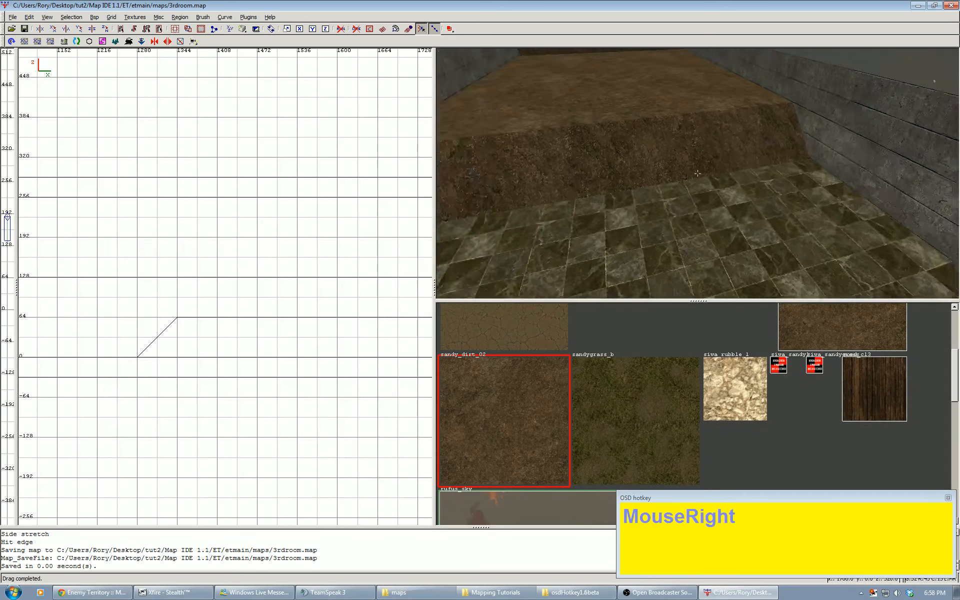
{"action": "scroll", "coordinate": [697, 173], "scroll_direction": "up", "scroll_amount": 1}
{"action": "key", "text": "Up"}
{"action": "key", "text": "Left"}
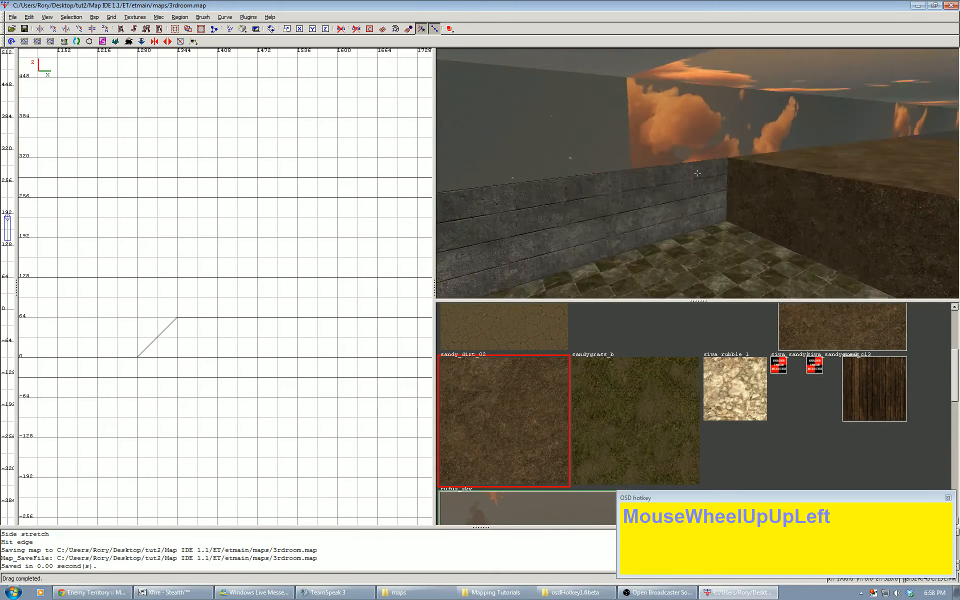
{"action": "key", "text": "Down"}
{"action": "key", "text": "Up"}
{"action": "key", "text": "Up"}
{"action": "scroll", "coordinate": [697, 173], "scroll_direction": "up", "scroll_amount": 1}
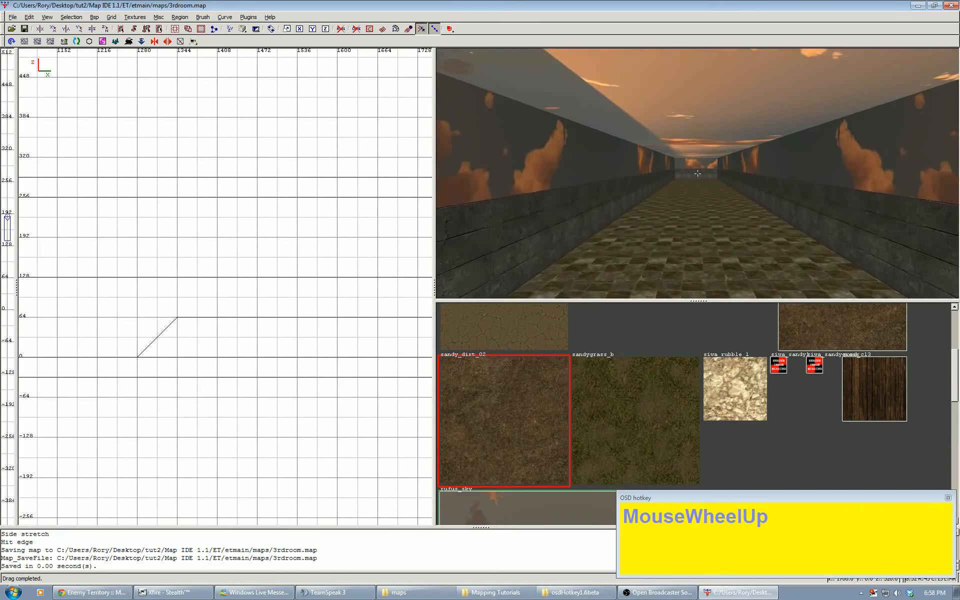
{"action": "key", "text": "Up"}
{"action": "key", "text": "Up"}
{"action": "key", "text": "Up"}
{"action": "key", "text": "Up"}
{"action": "key", "text": "Up"}
{"action": "scroll", "coordinate": [698, 173], "scroll_direction": "up", "scroll_amount": 1}
{"action": "key", "text": "Up"}
{"action": "key", "text": "Up"}
{"action": "key", "text": "Up"}
{"action": "key", "text": "Left"}
{"action": "right_click", "coordinate": [697, 173]}
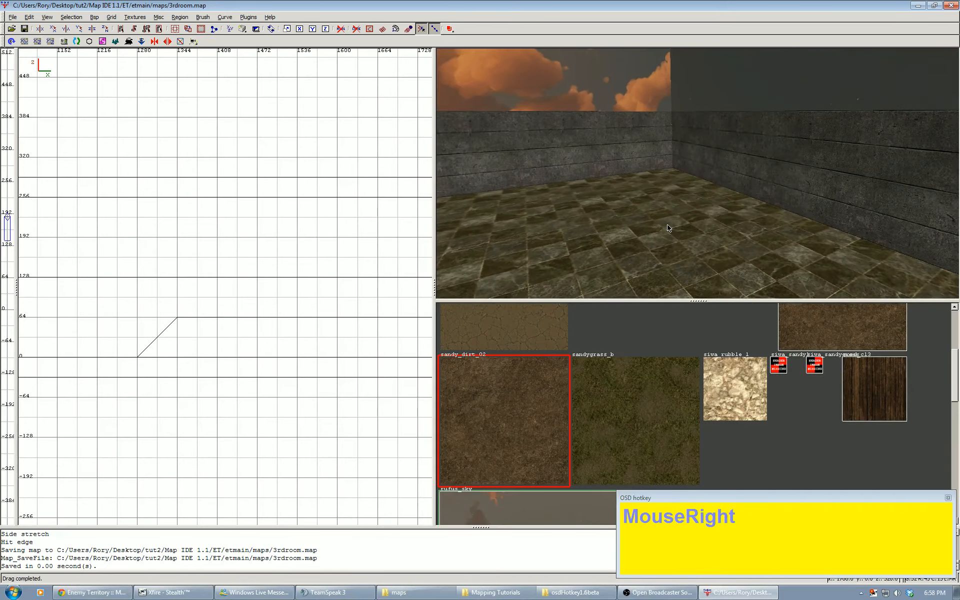
{"action": "left_click", "coordinate": [645, 210], "text": "shift"}
{"action": "key", "text": "ctrl+Tab"}
{"action": "key", "text": "ctrl+Tab"}
{"action": "scroll", "coordinate": [365, 286], "scroll_direction": "down", "scroll_amount": 10}
{"action": "scroll", "coordinate": [208, 214], "scroll_direction": "up", "scroll_amount": 4}
{"action": "mouse_move", "coordinate": [208, 215]}
{"action": "right_mouse_down"}
{"action": "mouse_move", "coordinate": [215, 400]}
{"action": "mouse_move", "coordinate": [283, 168]}
{"action": "right_mouse_up"}
{"action": "scroll", "coordinate": [198, 255], "scroll_direction": "up", "scroll_amount": 2}
{"action": "key", "text": "Escape"}
Review the remaining corridors on the way back to the player spawns.
{"action": "right_click", "coordinate": [697, 173]}
{"action": "key", "text": "Right"}
{"action": "key", "text": "Up"}
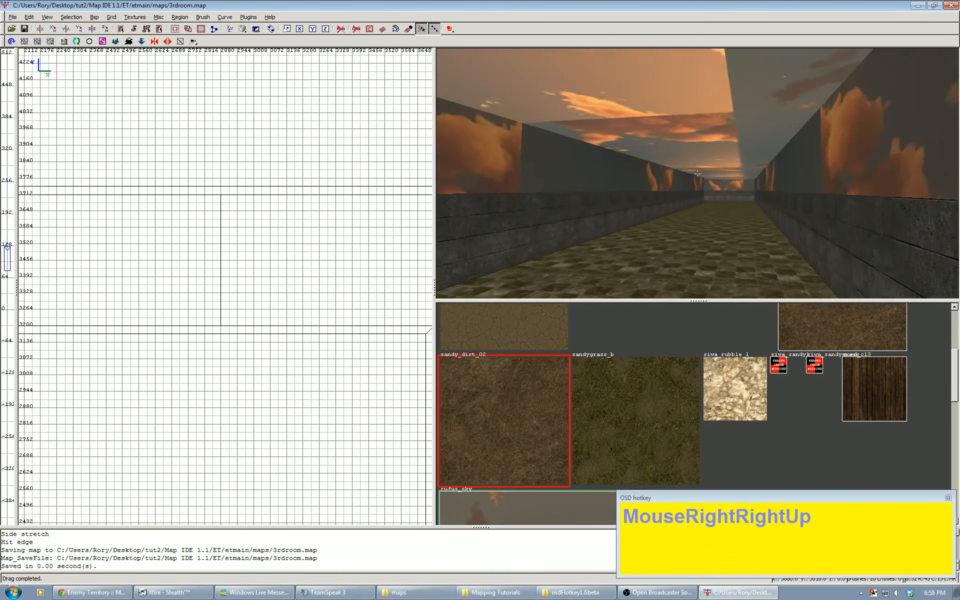
{"action": "scroll", "coordinate": [698, 173], "scroll_direction": "up", "scroll_amount": 1}
{"action": "key", "text": "Up"}
{"action": "key", "text": "Up"}
{"action": "key", "text": "Up"}
{"action": "key", "text": "Up"}
{"action": "key", "text": "Up"}
{"action": "key", "text": "Right"}
{"action": "scroll", "coordinate": [697, 173], "scroll_direction": "up", "scroll_amount": 1}
{"action": "key", "text": "Right"}
{"action": "key", "text": "Right"}
{"action": "key", "text": "Right"}
{"action": "key", "text": "Right"}
{"action": "key", "text": "Right"}
{"action": "key", "text": "Right"}
{"action": "key", "text": "Up"}
{"action": "key", "text": "Up"}
{"action": "key", "text": "Up"}
{"action": "key", "text": "Up"}
{"action": "key", "text": "Up"}
{"action": "key", "text": "Up"}
{"action": "key", "text": "Up"}
{"action": "key", "text": "Up"}
{"action": "key", "text": "Up"}
{"action": "key", "text": "Up"}
{"action": "key", "text": "Up"}
{"action": "key", "text": "Right"}
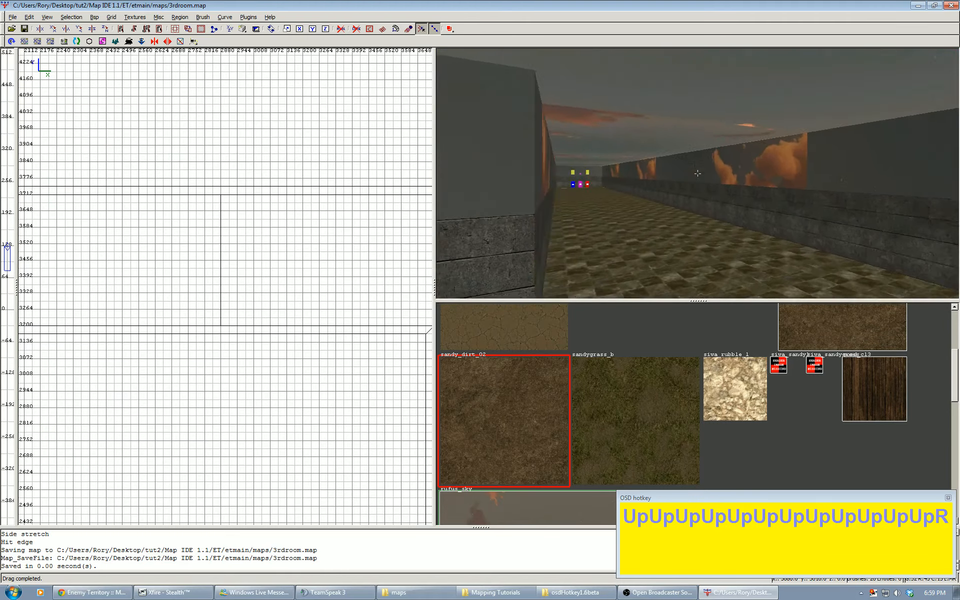
Create a brush across the first corridor in front of the player spawns, 512 wide, 32 thick and 256 high.
{"action": "right_click", "coordinate": [698, 173]}
{"action": "scroll", "coordinate": [232, 217], "scroll_direction": "down", "scroll_amount": 5}
{"action": "scroll", "coordinate": [233, 263], "scroll_direction": "down", "scroll_amount": 5}
{"action": "right_click_drag", "start_coordinate": [237, 260], "coordinate": [277, 220]}
{"action": "scroll", "coordinate": [225, 280], "scroll_direction": "up", "scroll_amount": 4}
{"action": "right_click_drag", "start_coordinate": [206, 304], "coordinate": [231, 283]}
{"action": "scroll", "coordinate": [204, 310], "scroll_direction": "up", "scroll_amount": 4}
{"action": "scroll", "coordinate": [170, 312], "scroll_direction": "up", "scroll_amount": 5}
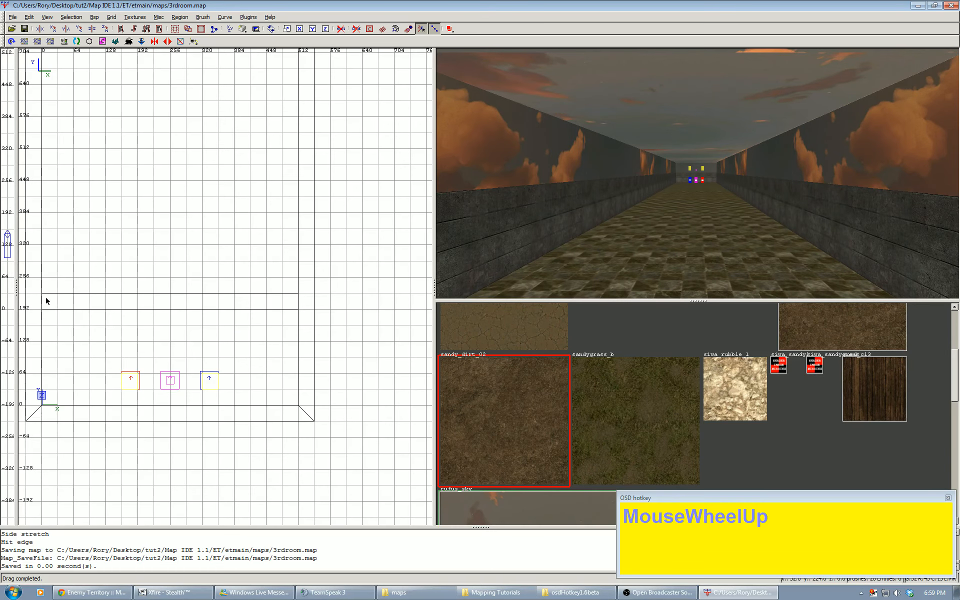
{"action": "mouse_move", "coordinate": [101, 316]}
{"action": "left_mouse_down"}
{"action": "mouse_move", "coordinate": [336, 306]}
{"action": "mouse_move", "coordinate": [310, 307]}
{"action": "left_mouse_up"}
{"action": "key", "text": "Tab"}
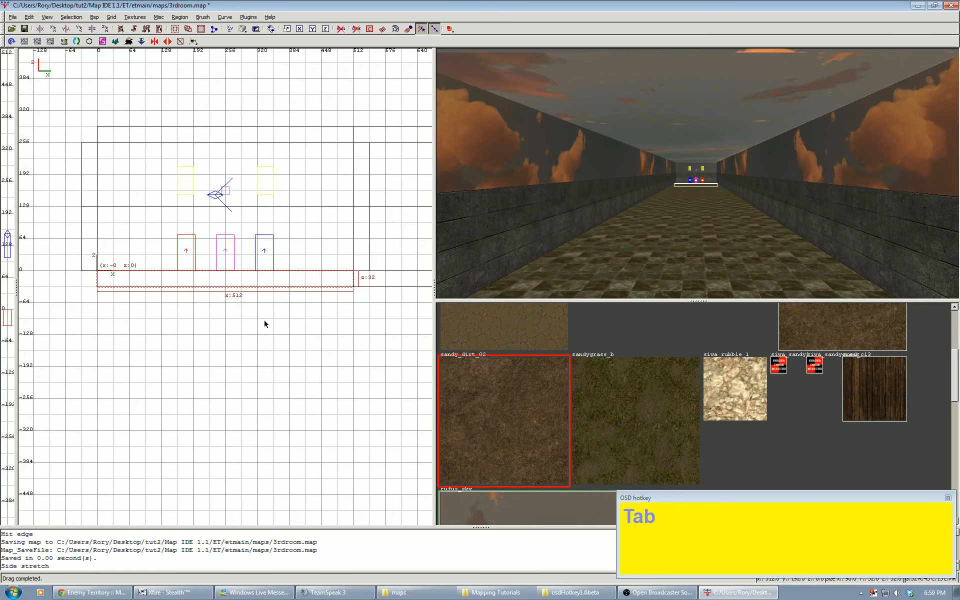
{"action": "left_click_drag", "start_coordinate": [191, 286], "coordinate": [201, 123]}
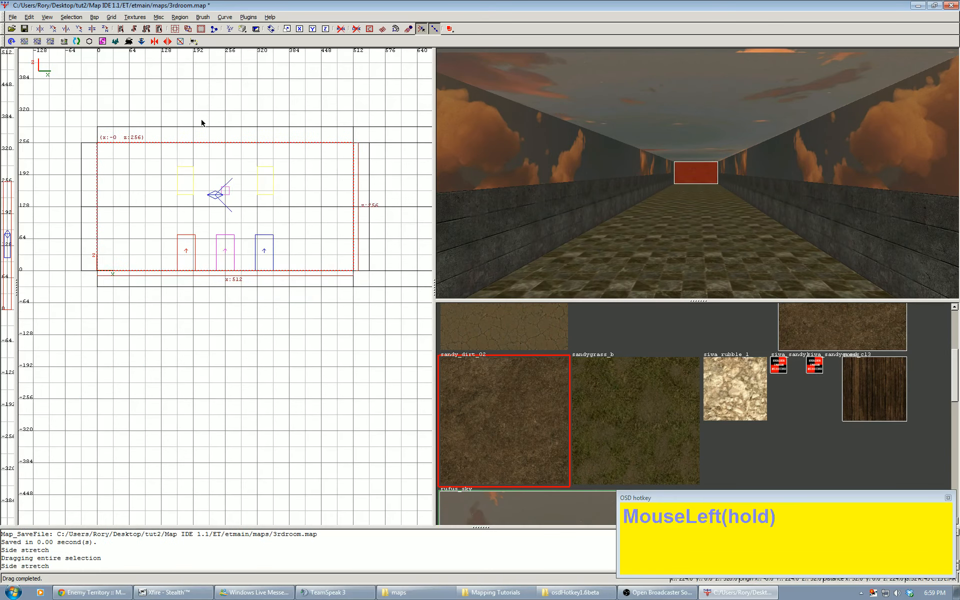
Load the common texture set and apply the trigger texture to the new brush across the corridor.
{"action": "right_click", "coordinate": [492, 214]}
{"action": "scroll", "coordinate": [698, 173], "scroll_direction": "up", "scroll_amount": 7}
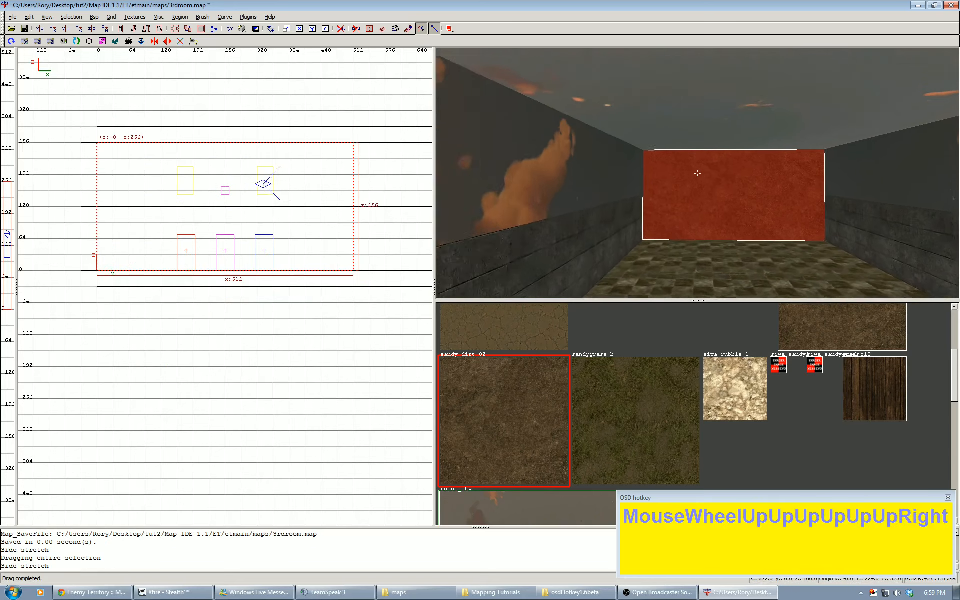
{"action": "right_click", "coordinate": [404, 368]}
{"action": "left_click", "coordinate": [126, 18]}
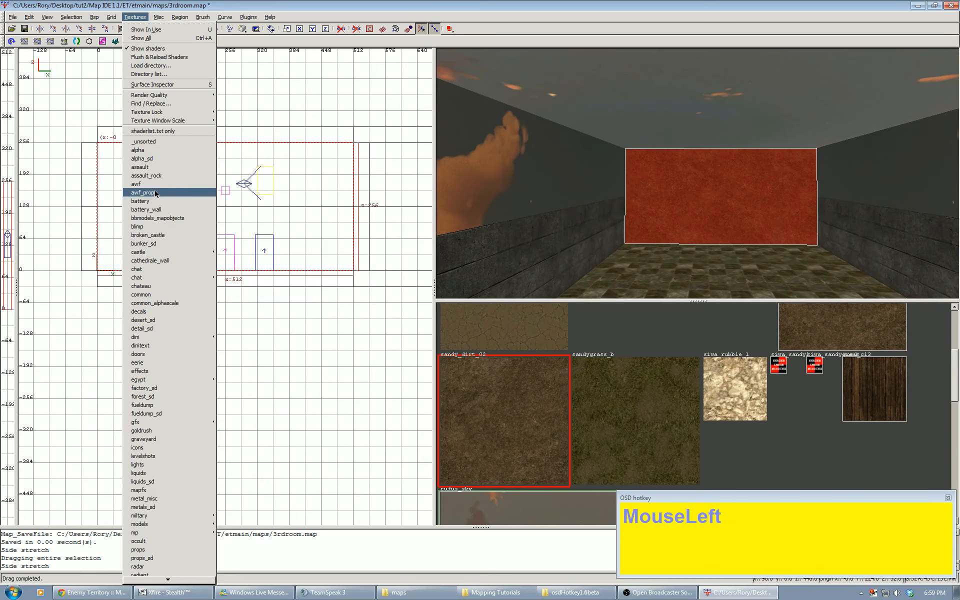
{"action": "left_click", "coordinate": [156, 295]}
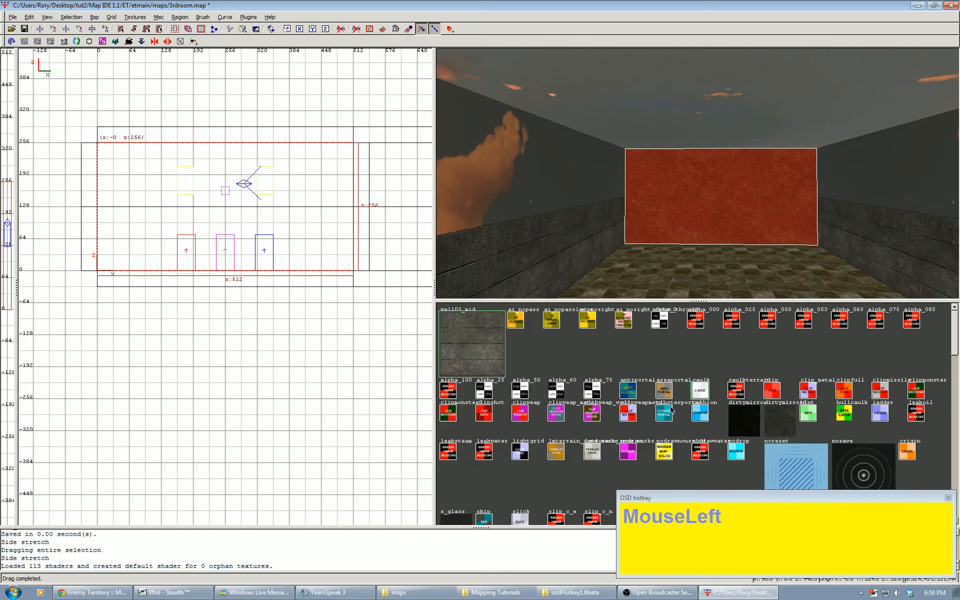
{"action": "scroll", "coordinate": [645, 430], "scroll_direction": "down", "scroll_amount": 3}
{"action": "left_click", "coordinate": [663, 445]}
{"action": "key", "text": "Escape"}
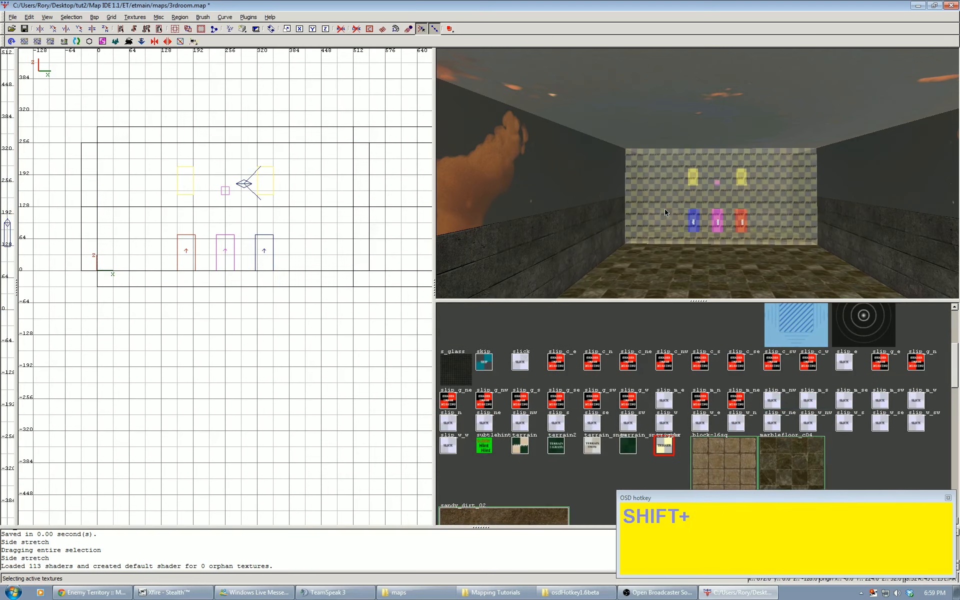
Duplicate the trigger brush and place the copy across the far end of the first corridor at x 0, y 2816.
{"action": "left_click", "coordinate": [650, 230], "text": "shift"}
{"action": "scroll", "coordinate": [245, 281], "scroll_direction": "down", "scroll_amount": 6}
{"action": "key", "text": "ctrl+Tab"}
{"action": "key", "text": "ctrl+Tab"}
{"action": "scroll", "coordinate": [274, 292], "scroll_direction": "down", "scroll_amount": 4}
{"action": "right_click_drag", "start_coordinate": [274, 294], "coordinate": [237, 343]}
{"action": "scroll", "coordinate": [251, 306], "scroll_direction": "up", "scroll_amount": 4}
{"action": "mouse_move", "coordinate": [147, 402]}
{"action": "left_mouse_down"}
{"action": "mouse_move", "coordinate": [153, 409]}
{"action": "mouse_move", "coordinate": [140, 210]}
{"action": "left_mouse_up"}
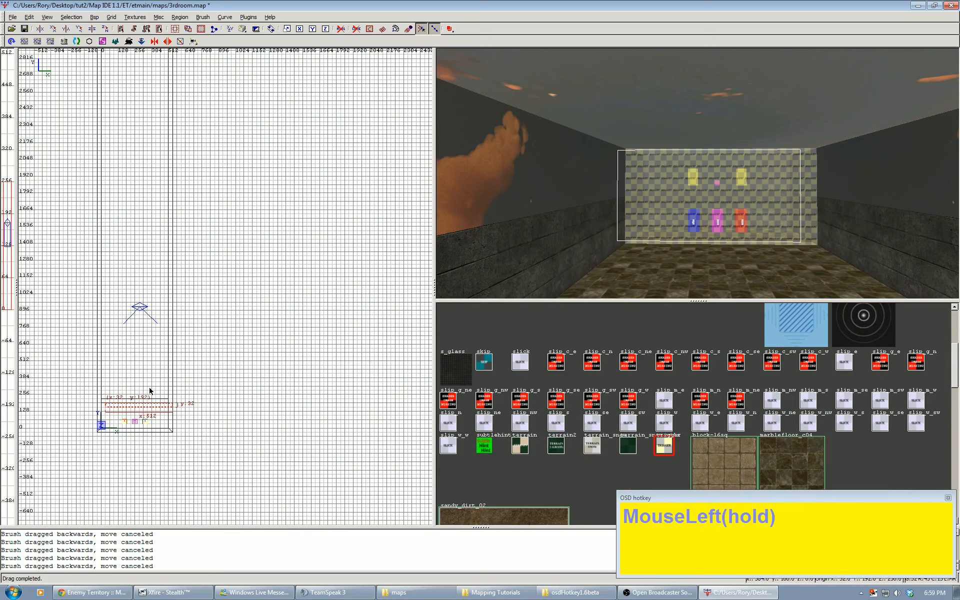
{"action": "right_click_drag", "start_coordinate": [150, 391], "coordinate": [187, 385]}
{"action": "scroll", "coordinate": [161, 445], "scroll_direction": "up", "scroll_amount": 2}
{"action": "mouse_move", "coordinate": [161, 445]}
{"action": "left_mouse_down"}
{"action": "mouse_move", "coordinate": [197, 314]}
{"action": "mouse_move", "coordinate": [156, 145]}
{"action": "left_mouse_up"}
{"action": "right_click_drag", "start_coordinate": [156, 145], "coordinate": [180, 327]}
{"action": "scroll", "coordinate": [203, 321], "scroll_direction": "up", "scroll_amount": 1}
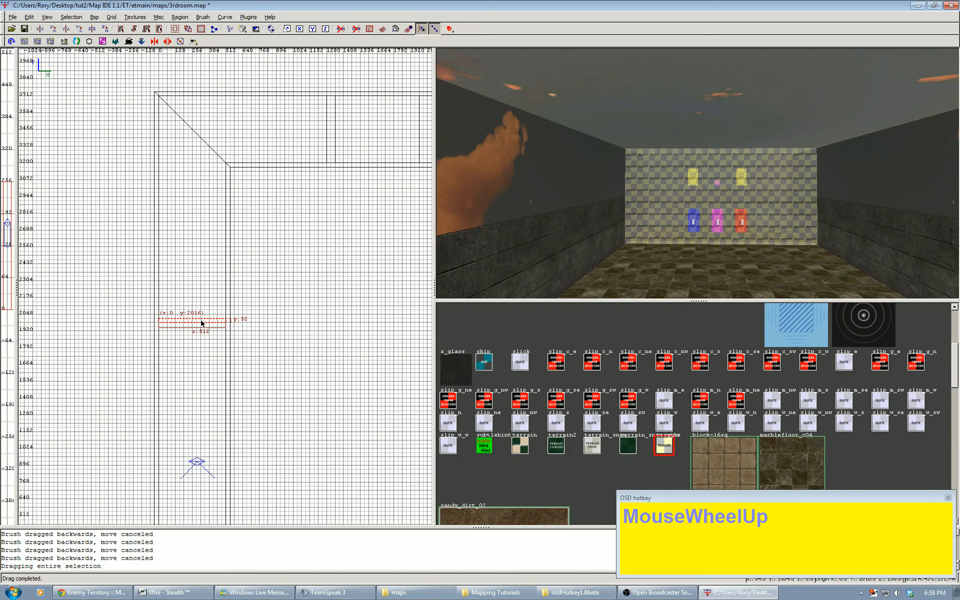
{"action": "left_click_drag", "start_coordinate": [202, 323], "coordinate": [206, 225]}
{"action": "right_click_drag", "start_coordinate": [201, 218], "coordinate": [259, 195]}
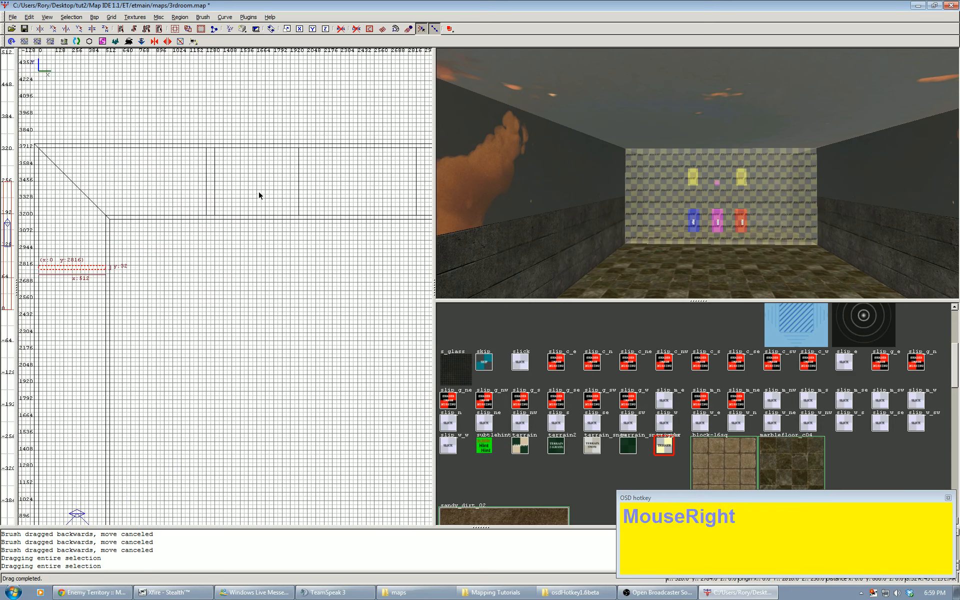
Duplicate the trigger brush again and place the copy across the third corridor at x 3712, y 2752.
{"action": "left_click_drag", "start_coordinate": [88, 274], "coordinate": [310, 242]}
{"action": "right_click_drag", "start_coordinate": [310, 242], "coordinate": [294, 230]}
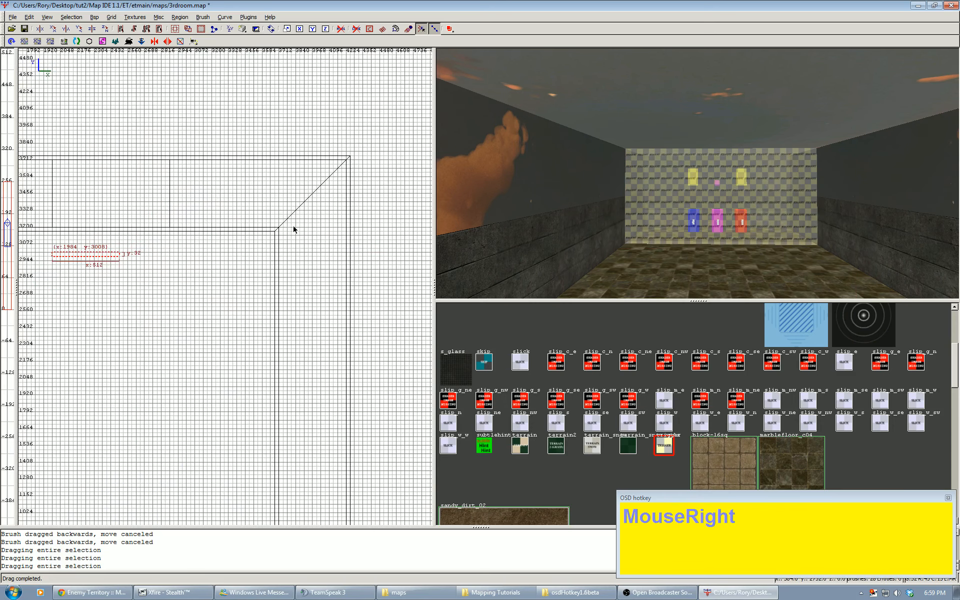
{"action": "left_click_drag", "start_coordinate": [112, 264], "coordinate": [323, 274]}
{"action": "scroll", "coordinate": [165, 321], "scroll_direction": "up", "scroll_amount": 2}
Turn the trigger brush in front of the player spawns into a trigger entity and deselect it.
{"action": "right_click", "coordinate": [166, 320]}
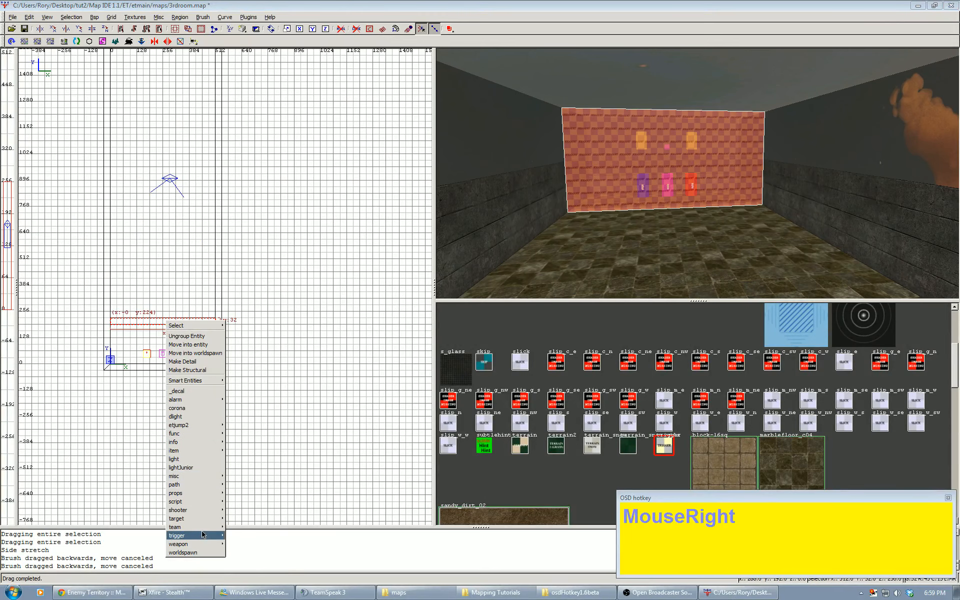
{"action": "mouse_move", "coordinate": [199, 536]}
{"action": "left_click", "coordinate": [255, 554]}
{"action": "key", "text": "Escape"}
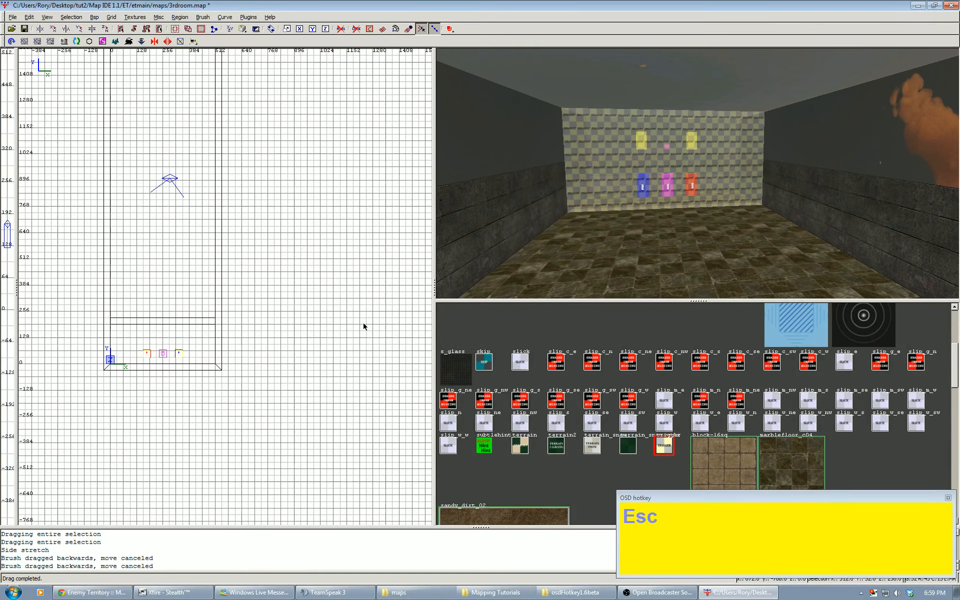
Turn the trigger brush at the far end of the first corridor, at y 2816, into a trigger_multiple entity.
{"action": "scroll", "coordinate": [182, 235], "scroll_direction": "down", "scroll_amount": 5}
{"action": "scroll", "coordinate": [176, 231], "scroll_direction": "up", "scroll_amount": 2}
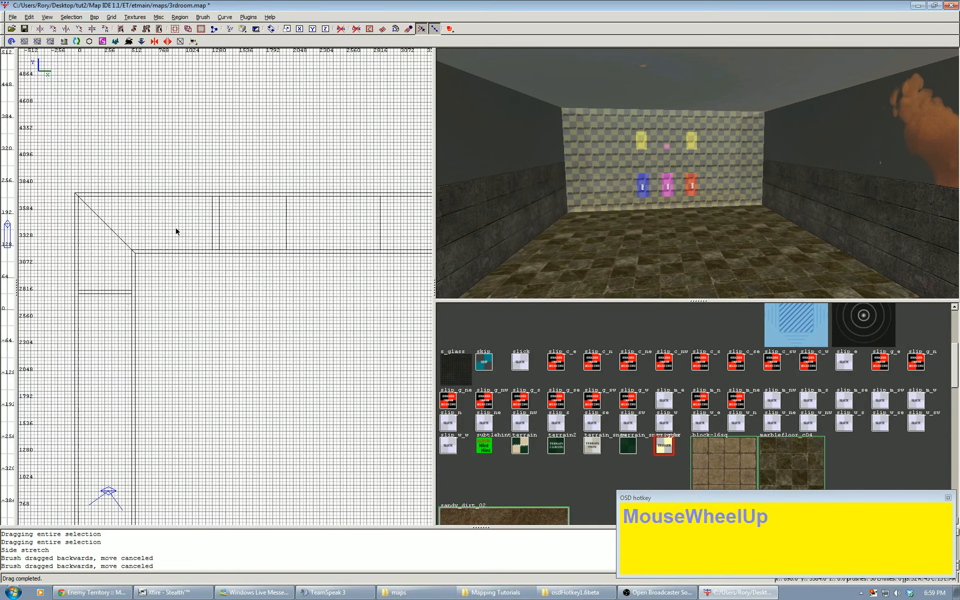
{"action": "left_click", "coordinate": [115, 296], "text": "shift"}
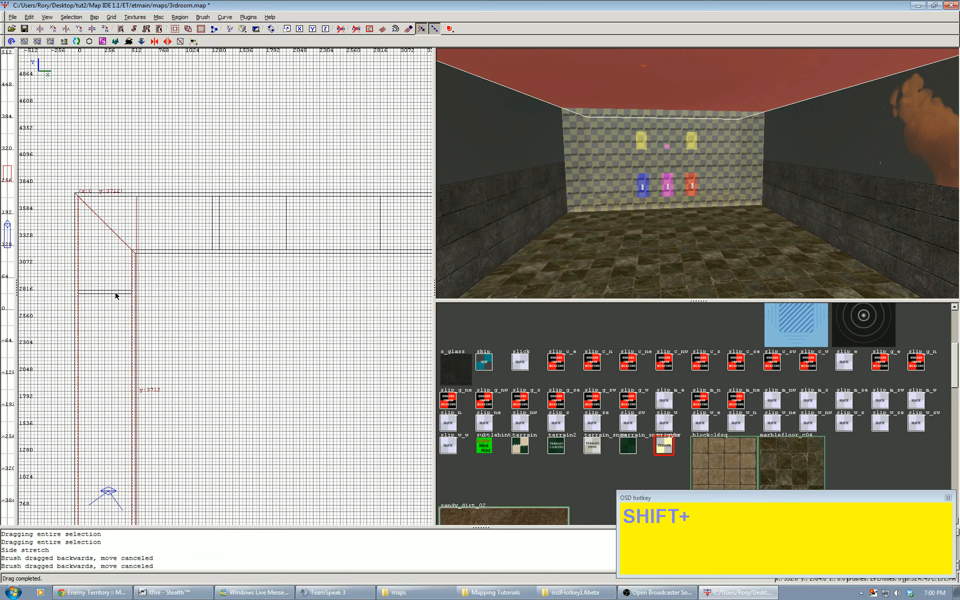
{"action": "key", "text": "Escape"}
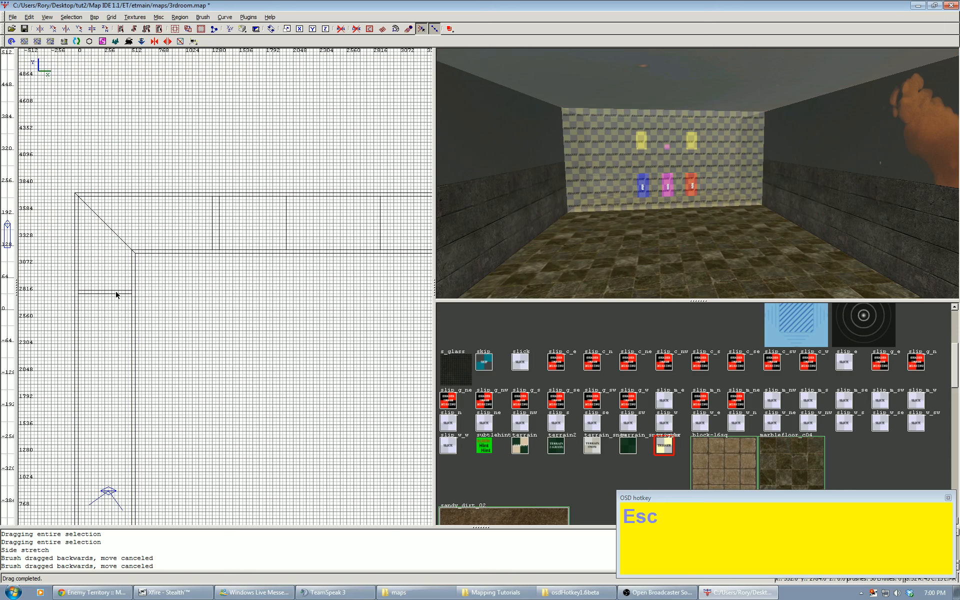
{"action": "left_click", "coordinate": [116, 295], "text": "alt+shift"}
{"action": "left_click", "coordinate": [115, 295], "text": "alt+shift"}
{"action": "left_click", "coordinate": [115, 295], "text": "alt+shift"}
{"action": "left_click", "coordinate": [115, 295], "text": "alt+shift"}
{"action": "left_click", "coordinate": [114, 292], "text": "alt+shift"}
{"action": "left_click", "coordinate": [114, 293], "text": "alt+shift"}
{"action": "left_click", "coordinate": [114, 292], "text": "alt+shift"}
{"action": "left_click", "coordinate": [114, 292], "text": "alt+shift"}
{"action": "left_click", "coordinate": [114, 293], "text": "alt+shift"}
{"action": "left_click", "coordinate": [114, 293], "text": "alt+shift"}
{"action": "left_click", "coordinate": [114, 293], "text": "alt+shift"}
{"action": "left_click", "coordinate": [114, 292], "text": "alt+shift"}
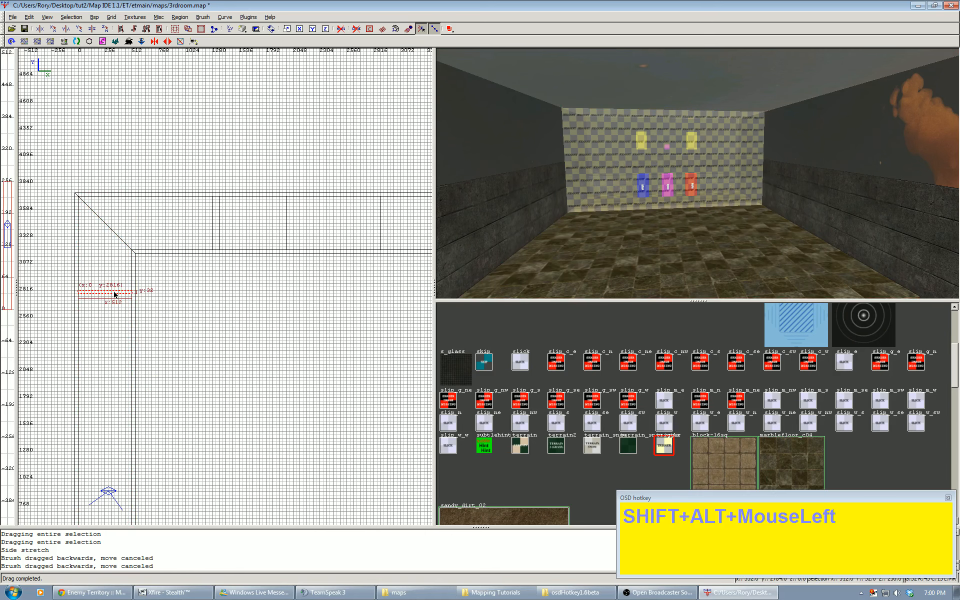
{"action": "right_click", "coordinate": [115, 295]}
{"action": "mouse_move", "coordinate": [152, 507]}
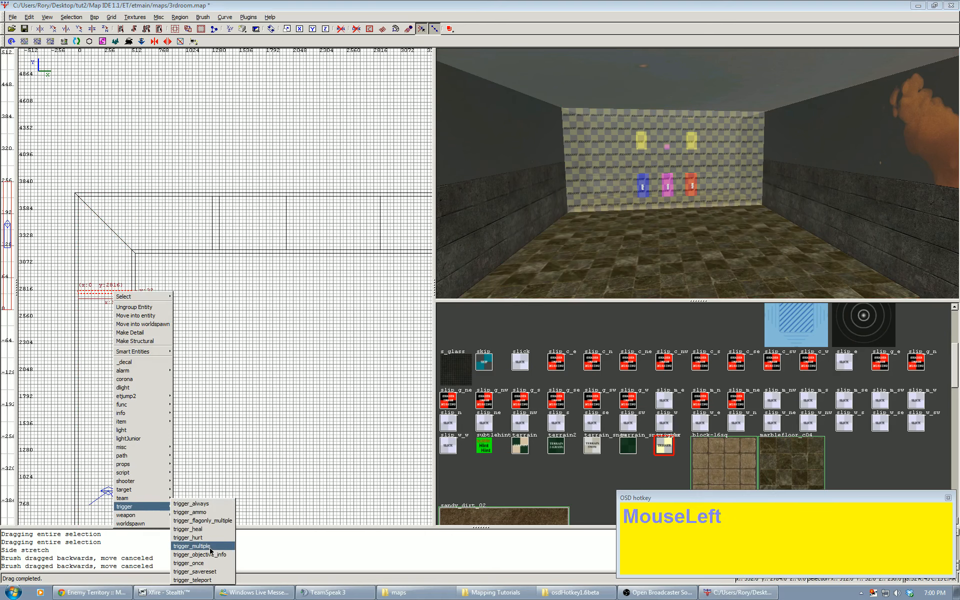
{"action": "key", "text": "Escape"}
Turn the trigger brush across the third corridor, at x 3712, y 2752, into a trigger_multiple entity.
{"action": "right_click_drag", "start_coordinate": [317, 302], "coordinate": [321, 300]}
{"action": "left_click", "coordinate": [248, 313], "text": "alt+shift"}
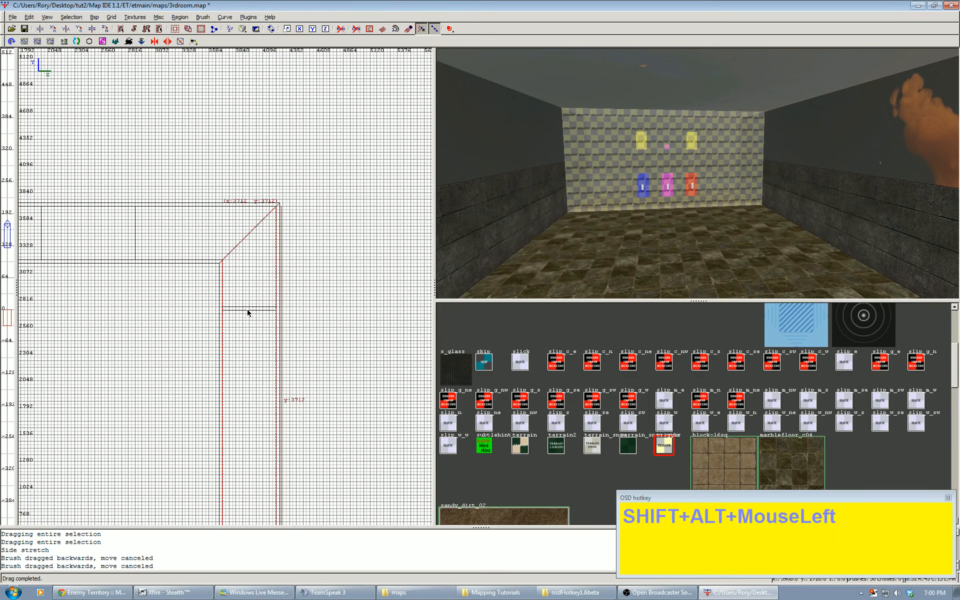
{"action": "left_click", "coordinate": [248, 313], "text": "alt+shift"}
{"action": "right_click", "coordinate": [248, 311]}
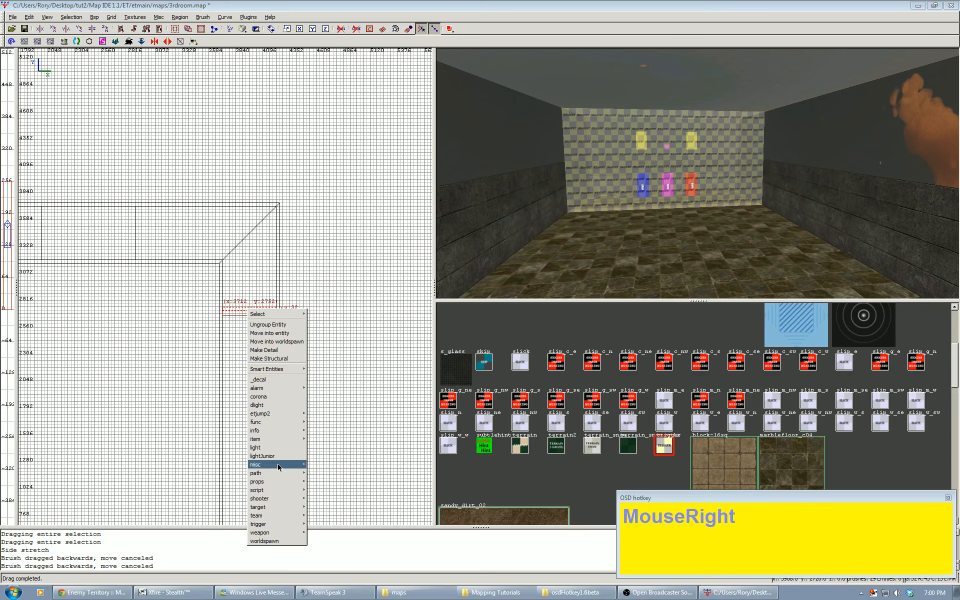
{"action": "mouse_move", "coordinate": [288, 525]}
{"action": "left_click", "coordinate": [343, 548]}
Turn the trigger brush at the closed end of the third corridor into a trigger_multiple entity and deselect it.
{"action": "scroll", "coordinate": [247, 384], "scroll_direction": "down", "scroll_amount": 4}
{"action": "right_click_drag", "start_coordinate": [247, 384], "coordinate": [240, 301]}
{"action": "key", "text": "Escape"}
{"action": "scroll", "coordinate": [236, 370], "scroll_direction": "up", "scroll_amount": 2}
{"action": "left_click", "coordinate": [235, 394], "text": "alt+shift"}
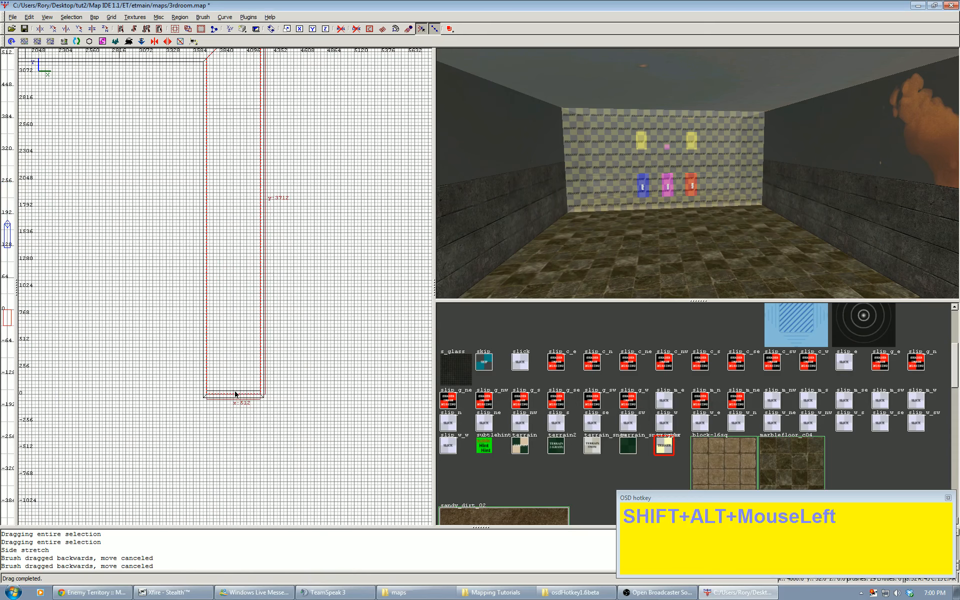
{"action": "right_click", "coordinate": [235, 394]}
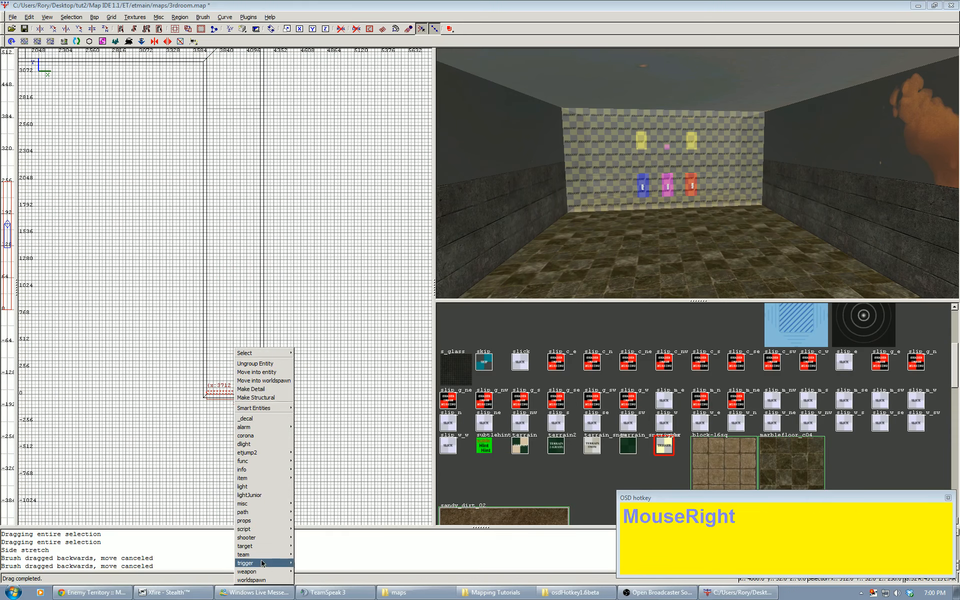
{"action": "mouse_move", "coordinate": [261, 563]}
{"action": "left_click", "coordinate": [316, 547]}
{"action": "key", "text": "Escape"}
Place a target_startTimer entity beside the player spawns in the first corridor and deselect it.
{"action": "scroll", "coordinate": [222, 364], "scroll_direction": "down", "scroll_amount": 4}
{"action": "mouse_move", "coordinate": [221, 362]}
{"action": "right_mouse_down"}
{"action": "mouse_move", "coordinate": [330, 411]}
{"action": "mouse_move", "coordinate": [384, 376]}
{"action": "mouse_move", "coordinate": [212, 338]}
{"action": "right_mouse_up"}
{"action": "scroll", "coordinate": [220, 346], "scroll_direction": "up", "scroll_amount": 1}
{"action": "scroll", "coordinate": [220, 345], "scroll_direction": "up", "scroll_amount": 3}
{"action": "scroll", "coordinate": [212, 338], "scroll_direction": "up", "scroll_amount": 2}
{"action": "right_click_drag", "start_coordinate": [250, 372], "coordinate": [200, 345]}
{"action": "right_click", "coordinate": [186, 381]}
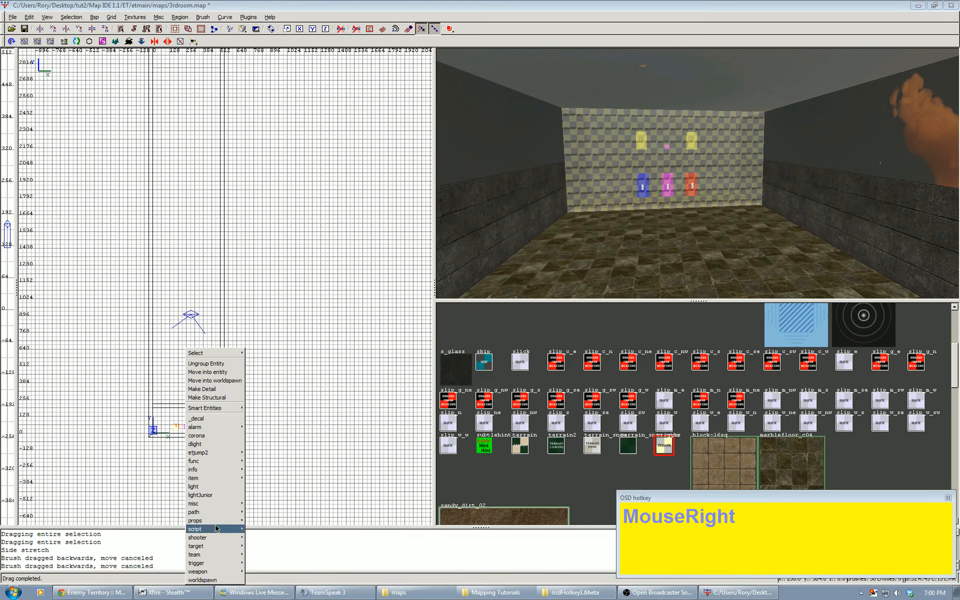
{"action": "mouse_move", "coordinate": [214, 550]}
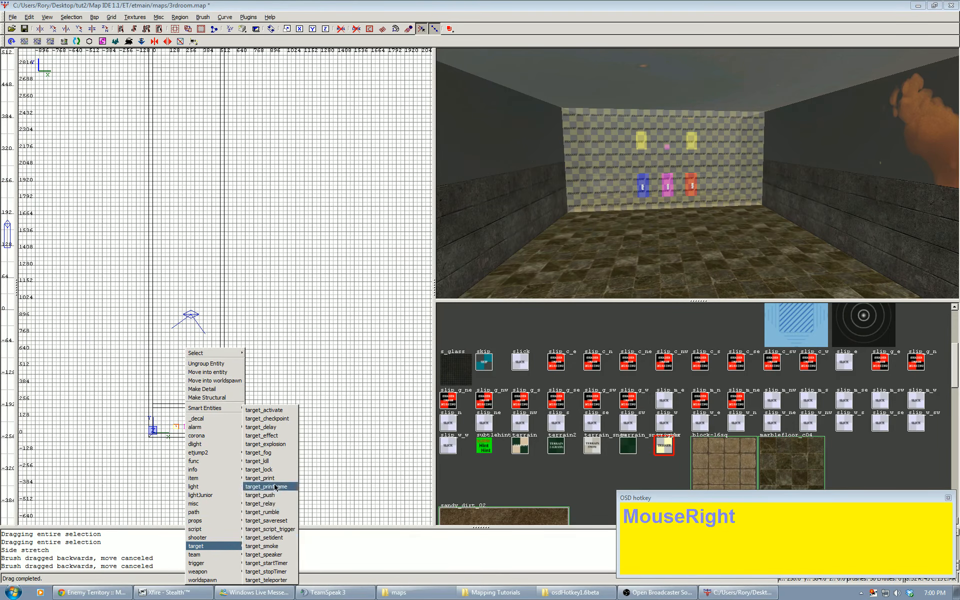
{"action": "left_click", "coordinate": [266, 563]}
{"action": "scroll", "coordinate": [193, 386], "scroll_direction": "down", "scroll_amount": 2}
{"action": "right_click_drag", "start_coordinate": [193, 386], "coordinate": [197, 326]}
{"action": "key", "text": "Escape"}
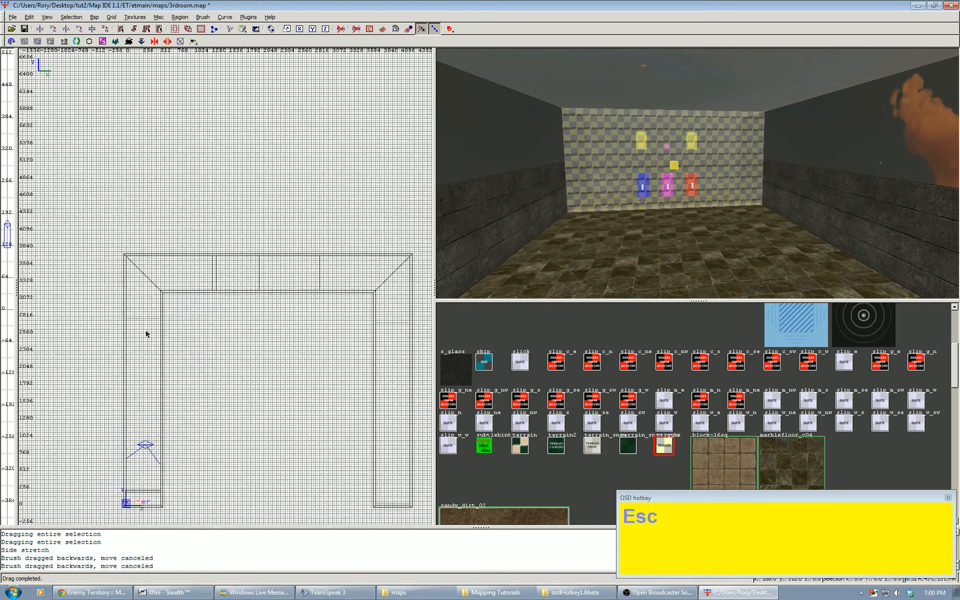
Place a target_checkpoint entity near the trigger at the far end of the first corridor and deselect it.
{"action": "right_click", "coordinate": [145, 335]}
{"action": "mouse_move", "coordinate": [198, 532]}
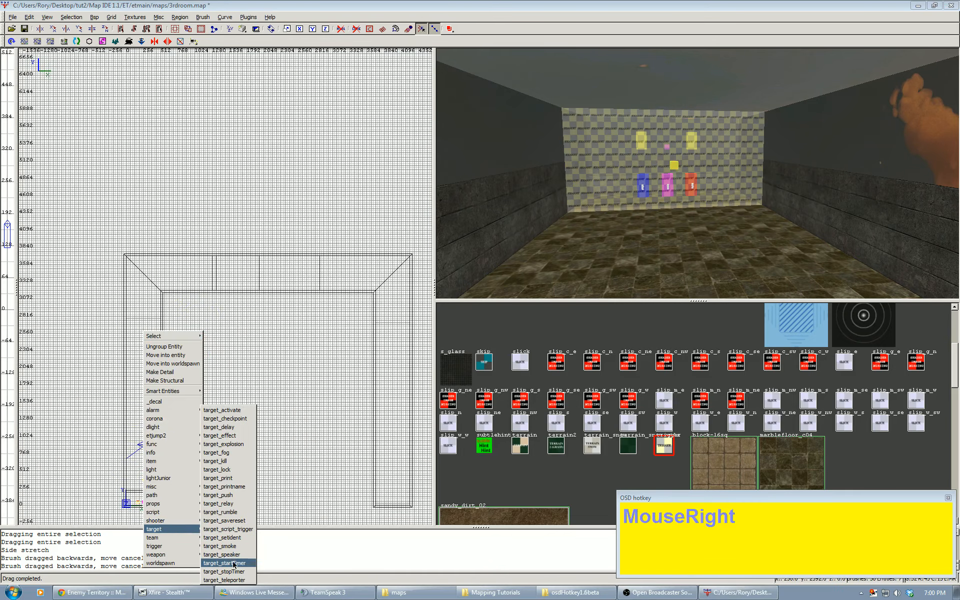
{"action": "left_click", "coordinate": [235, 429]}
{"action": "right_click_drag", "start_coordinate": [235, 429], "coordinate": [300, 343]}
{"action": "key", "text": "Escape"}
{"action": "scroll", "coordinate": [277, 338], "scroll_direction": "up", "scroll_amount": 1}
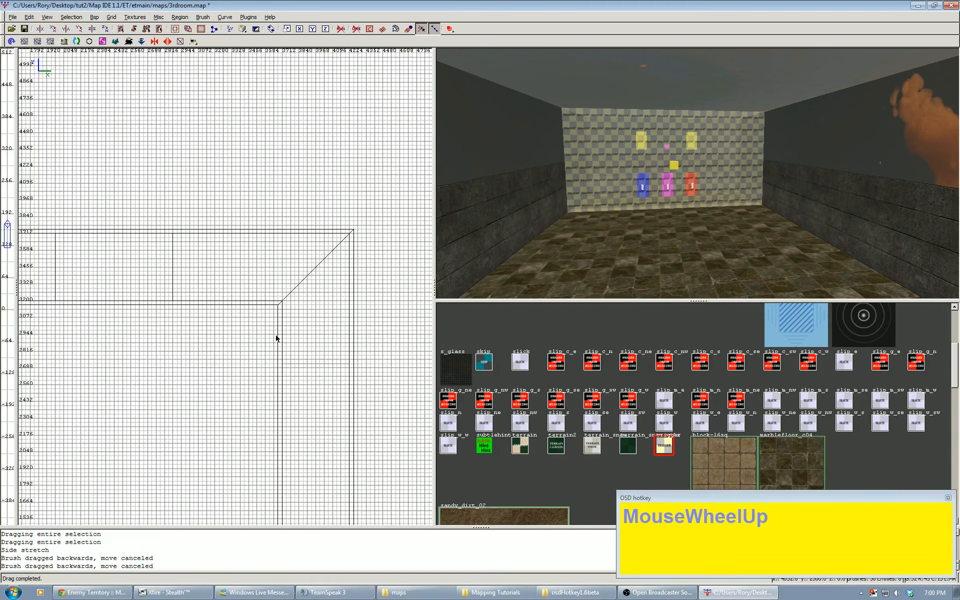
Place a target_checkpoint entity in the third corridor near the trigger at y 2752 and deselect it.
{"action": "right_click_drag", "start_coordinate": [327, 386], "coordinate": [300, 369]}
{"action": "right_click", "coordinate": [293, 372]}
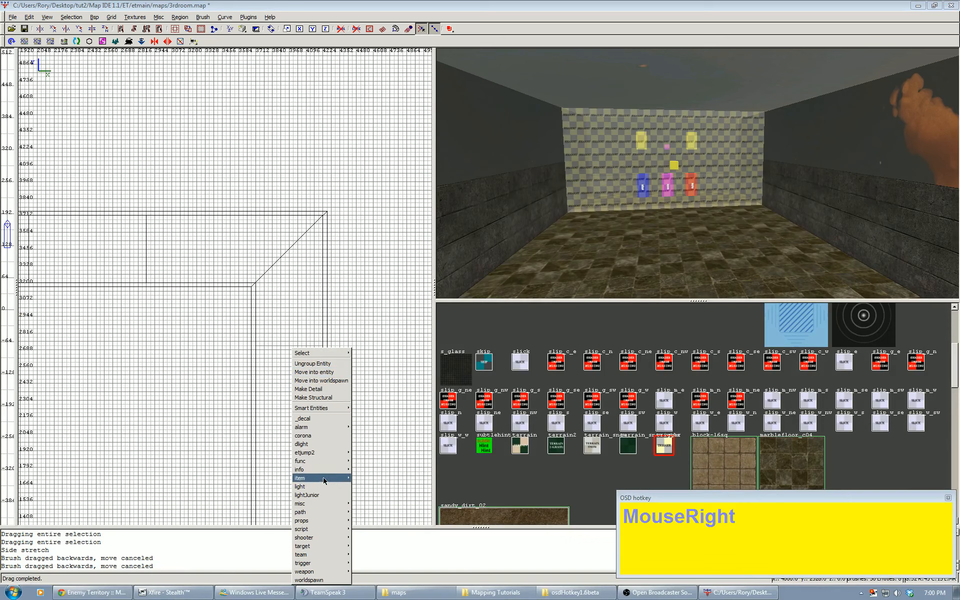
{"action": "mouse_move", "coordinate": [335, 549]}
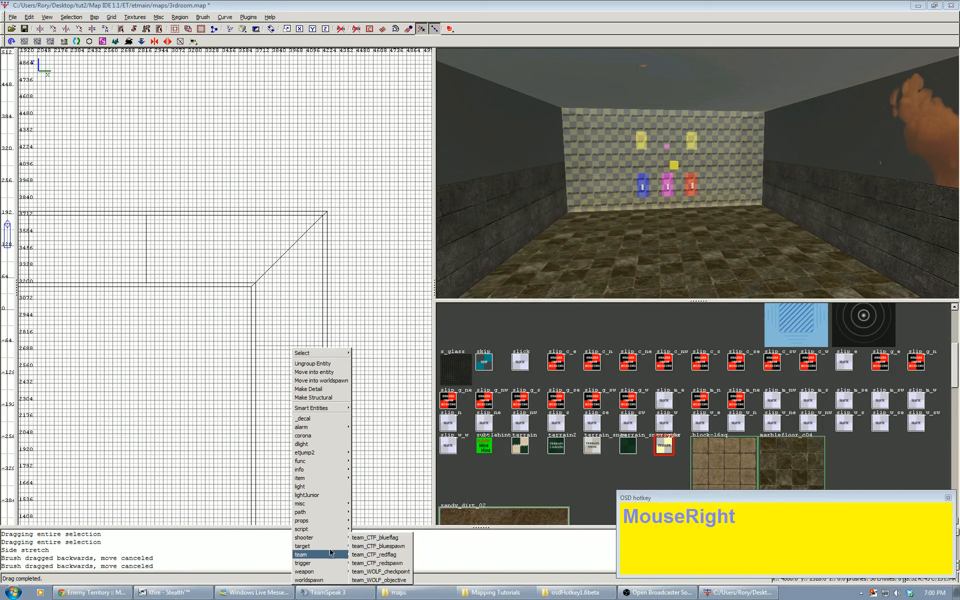
{"action": "left_click", "coordinate": [379, 428]}
{"action": "right_click_drag", "start_coordinate": [335, 433], "coordinate": [279, 420]}
{"action": "scroll", "coordinate": [279, 420], "scroll_direction": "up", "scroll_amount": 1}
{"action": "key", "text": "Escape"}
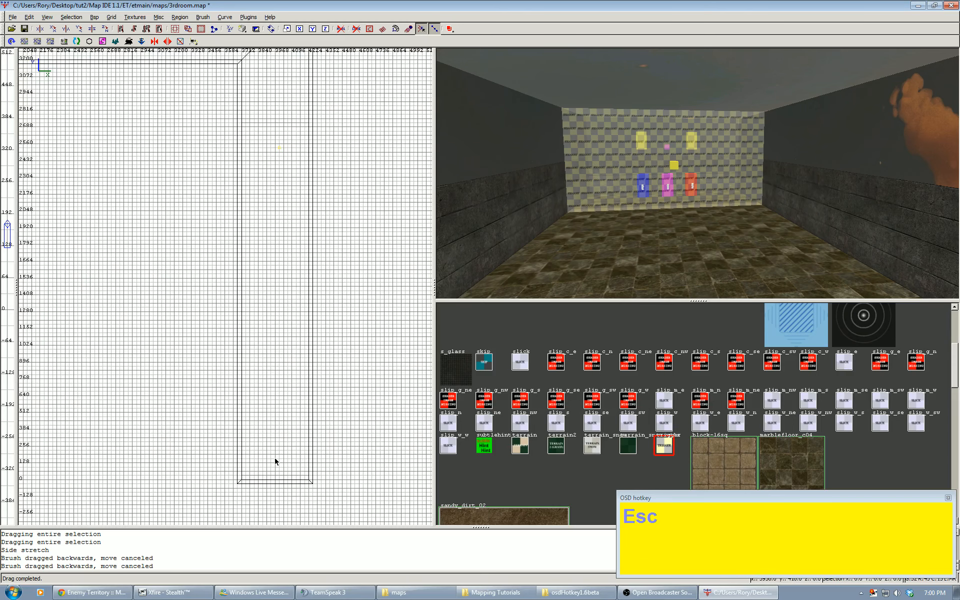
Place a target_stopTimer entity near the closed end of the third corridor.
{"action": "right_click", "coordinate": [275, 462]}
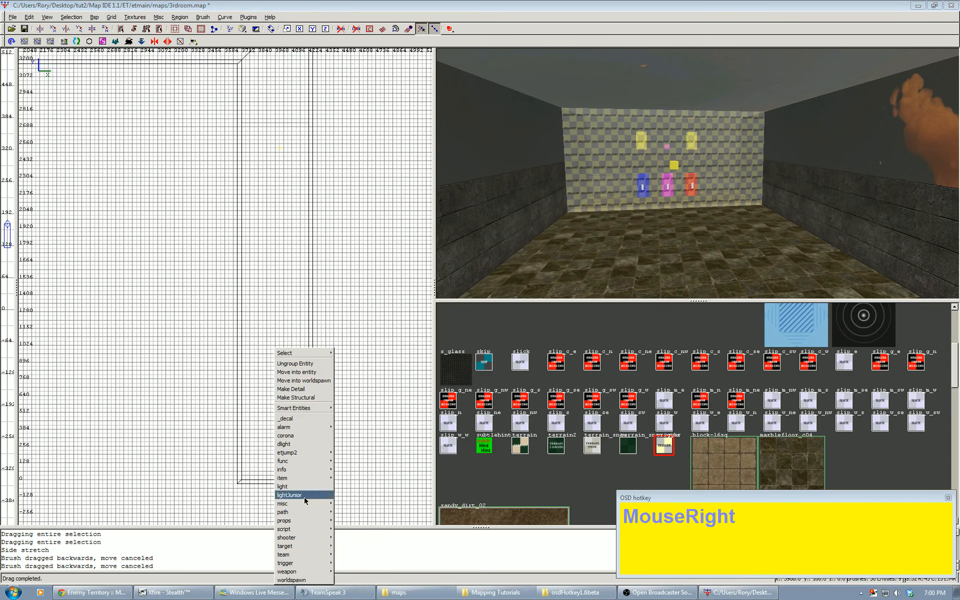
{"action": "mouse_move", "coordinate": [306, 550]}
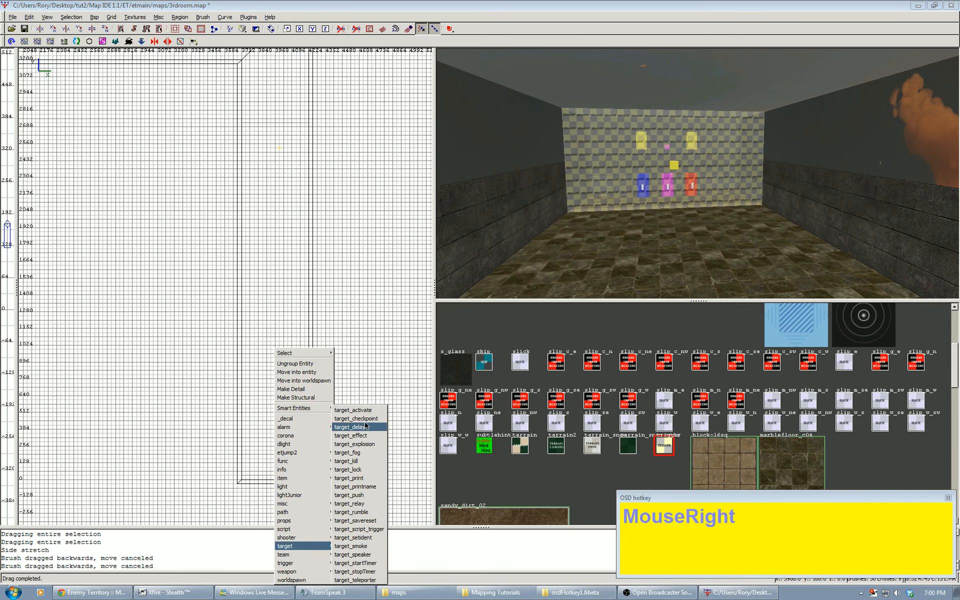
{"action": "left_click", "coordinate": [361, 573]}
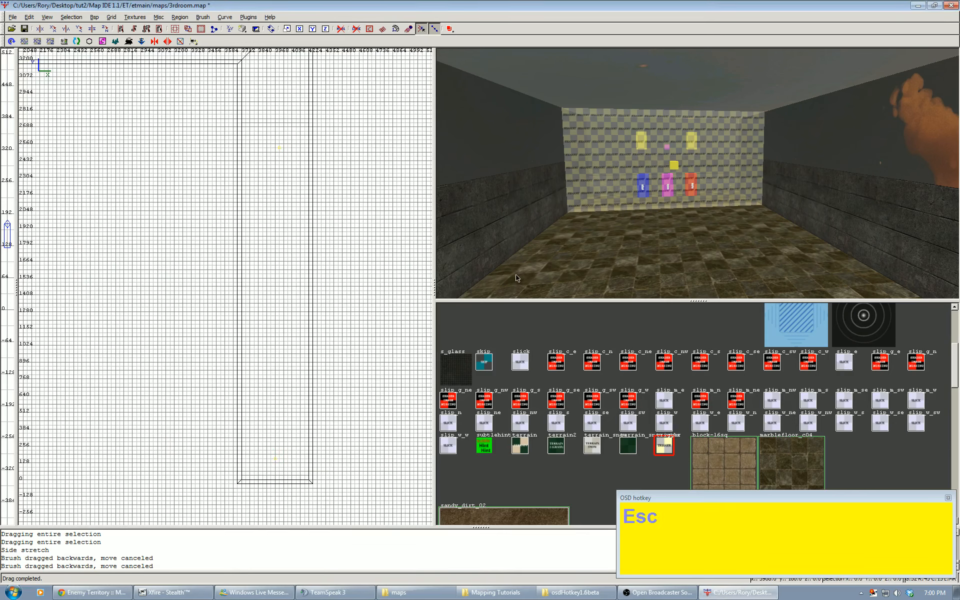
Connect the trigger in front of the player spawns to the target_startTimer entity and clear the selection.
{"action": "right_click", "coordinate": [654, 215]}
{"action": "key", "text": "Up"}
{"action": "key", "text": "Left"}
{"action": "key", "text": "Up"}
{"action": "key", "text": "Right"}
{"action": "right_click", "coordinate": [655, 215]}
{"action": "left_click", "coordinate": [743, 199], "text": "shift"}
{"action": "key", "text": "Escape"}
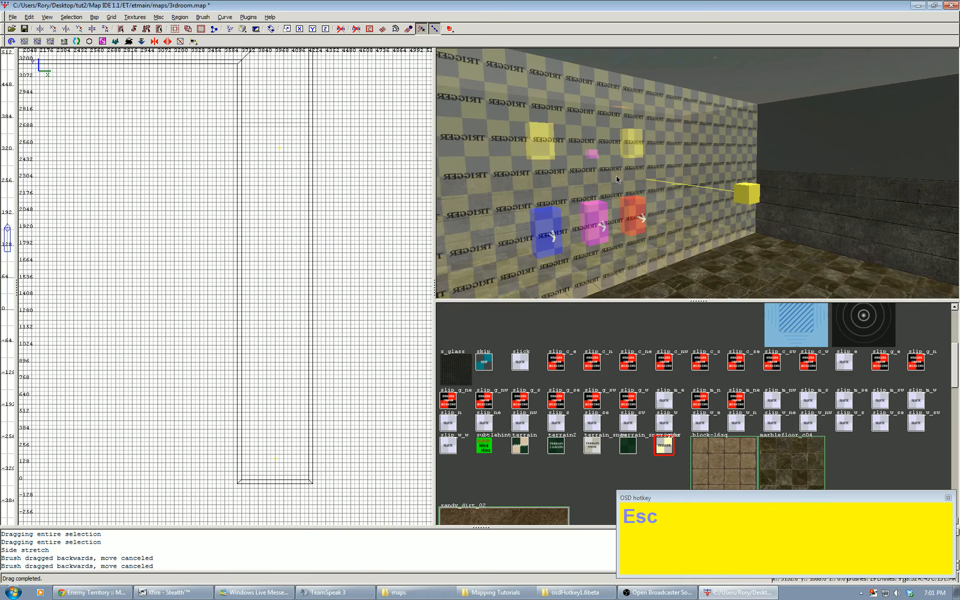
Connect the trigger at the far end of the first corridor to its nearby checkpoint entity and clear the selection.
{"action": "right_click", "coordinate": [617, 179]}
{"action": "scroll", "coordinate": [697, 173], "scroll_direction": "up", "scroll_amount": 2}
{"action": "scroll", "coordinate": [698, 173], "scroll_direction": "up", "scroll_amount": 1}
{"action": "key", "text": "Up"}
{"action": "key", "text": "Up"}
{"action": "key", "text": "Left"}
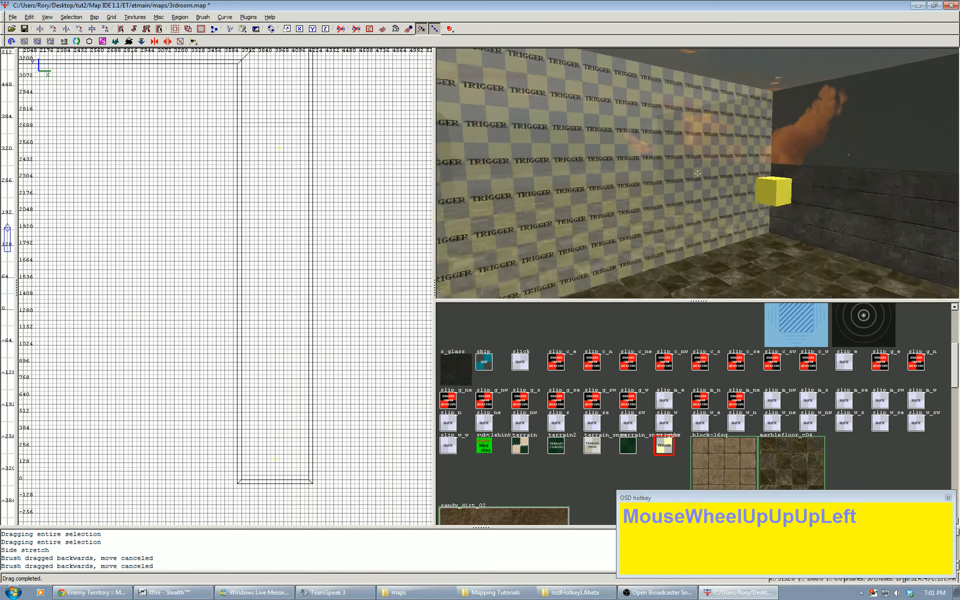
{"action": "right_click", "coordinate": [698, 173]}
{"action": "left_click", "coordinate": [618, 168], "text": "shift"}
{"action": "left_click", "coordinate": [753, 193], "text": "shift"}
{"action": "key", "text": "ctrl+k"}
{"action": "key", "text": "Escape"}
Connect the third corridor's trigger at y 2752 to the checkpoint entity next to it.
{"action": "right_click", "coordinate": [752, 196]}
{"action": "scroll", "coordinate": [698, 173], "scroll_direction": "up", "scroll_amount": 2}
{"action": "key", "text": "Up"}
{"action": "key", "text": "Up"}
{"action": "key", "text": "Left"}
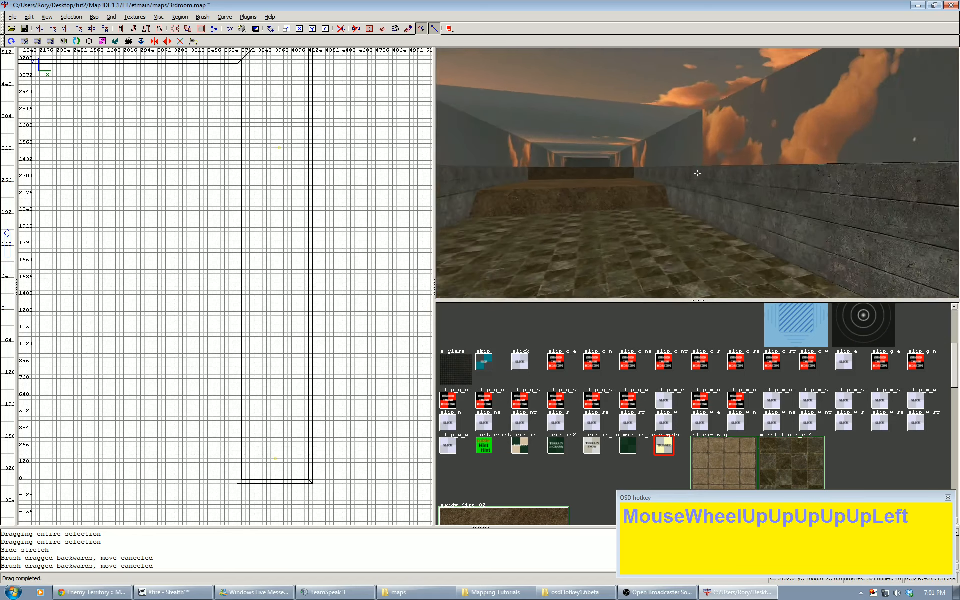
{"action": "scroll", "coordinate": [698, 173], "scroll_direction": "up", "scroll_amount": 1}
{"action": "key", "text": "Left"}
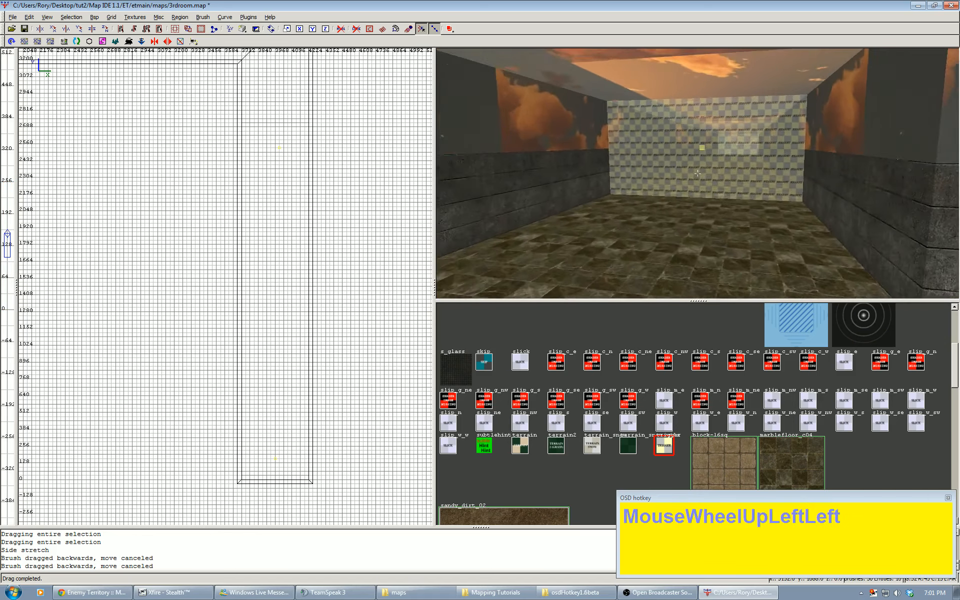
{"action": "scroll", "coordinate": [698, 173], "scroll_direction": "up", "scroll_amount": 4}
{"action": "key", "text": "Right"}
{"action": "key", "text": "Down"}
{"action": "right_click", "coordinate": [698, 173]}
{"action": "left_click", "coordinate": [623, 200], "text": "shift"}
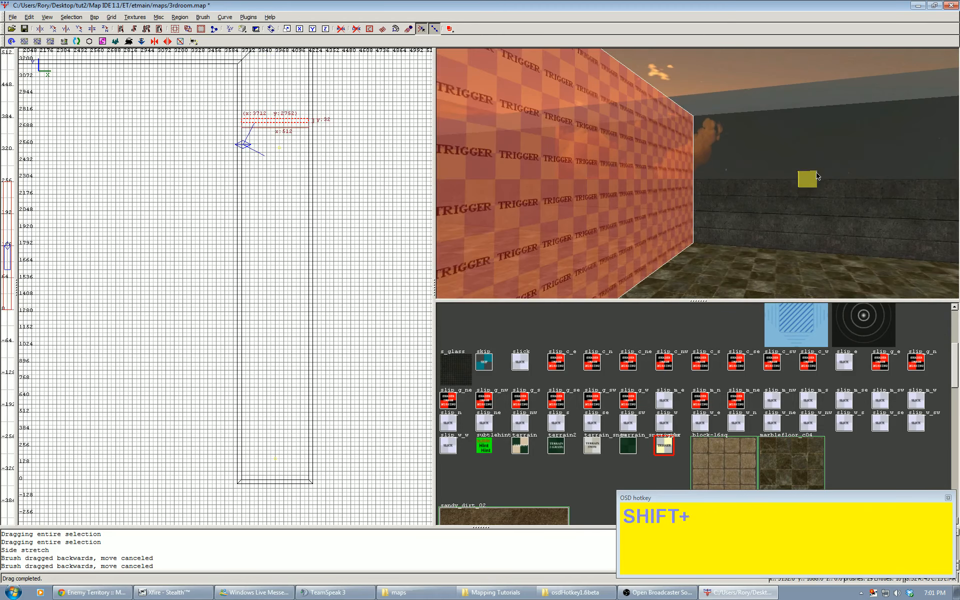
{"action": "key", "text": "ctrl+k"}
Connect the trigger at the closed end of the third corridor to the target_stopTimer entity and clear the selection.
{"action": "right_click", "coordinate": [815, 181]}
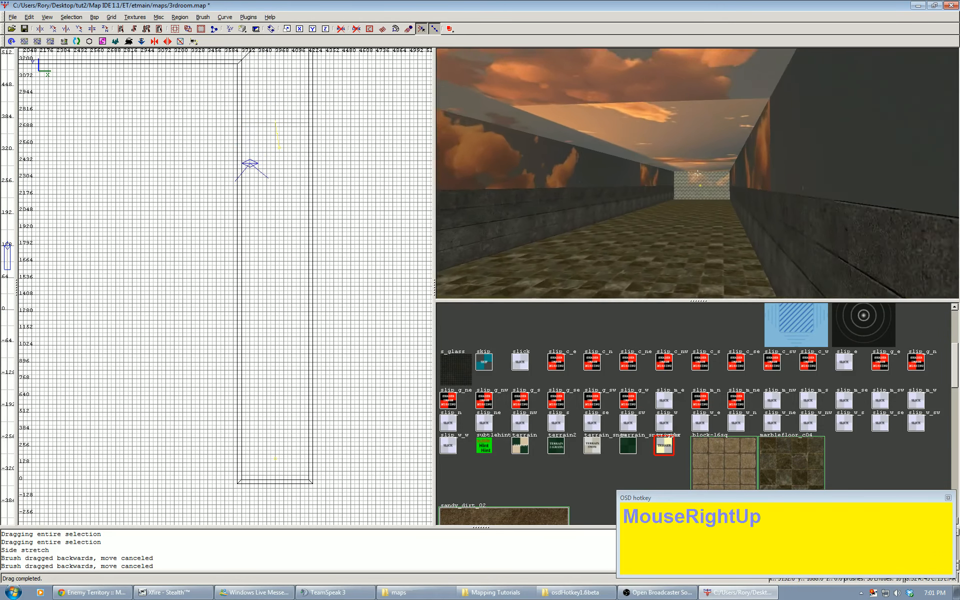
{"action": "scroll", "coordinate": [697, 173], "scroll_direction": "up", "scroll_amount": 3}
{"action": "scroll", "coordinate": [698, 173], "scroll_direction": "up", "scroll_amount": 3}
{"action": "key", "text": "Left"}
{"action": "right_click", "coordinate": [697, 173]}
{"action": "left_click", "coordinate": [653, 173], "text": "shift"}
{"action": "left_click", "coordinate": [749, 205], "text": "shift"}
{"action": "key", "text": "ctrl+k"}
{"action": "key", "text": "Escape"}
{"action": "right_click", "coordinate": [518, 153]}
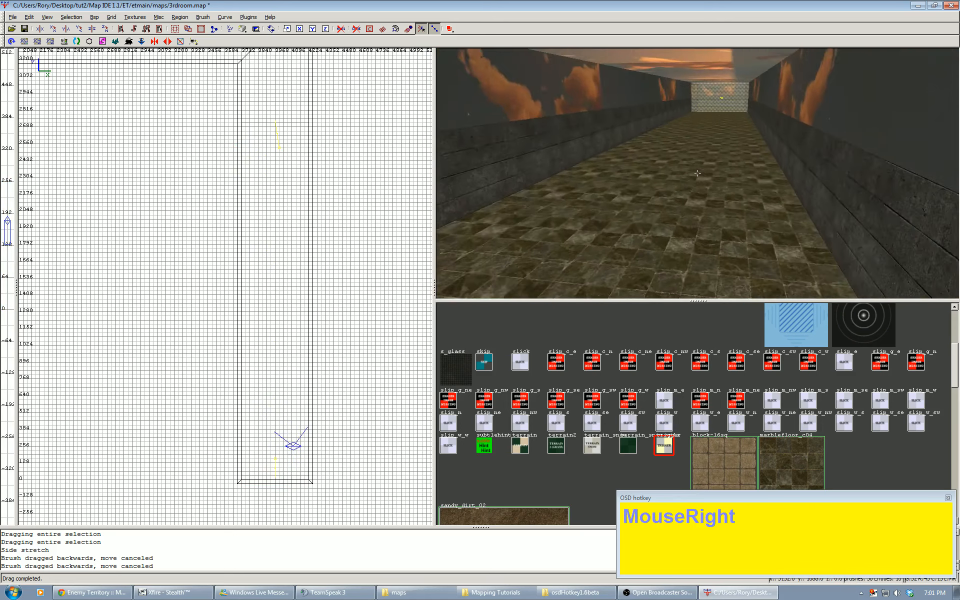
{"action": "scroll", "coordinate": [697, 173], "scroll_direction": "up", "scroll_amount": 3}
{"action": "scroll", "coordinate": [697, 173], "scroll_direction": "up", "scroll_amount": 8}
{"action": "key", "text": "Right"}
{"action": "scroll", "coordinate": [698, 173], "scroll_direction": "up", "scroll_amount": 2}
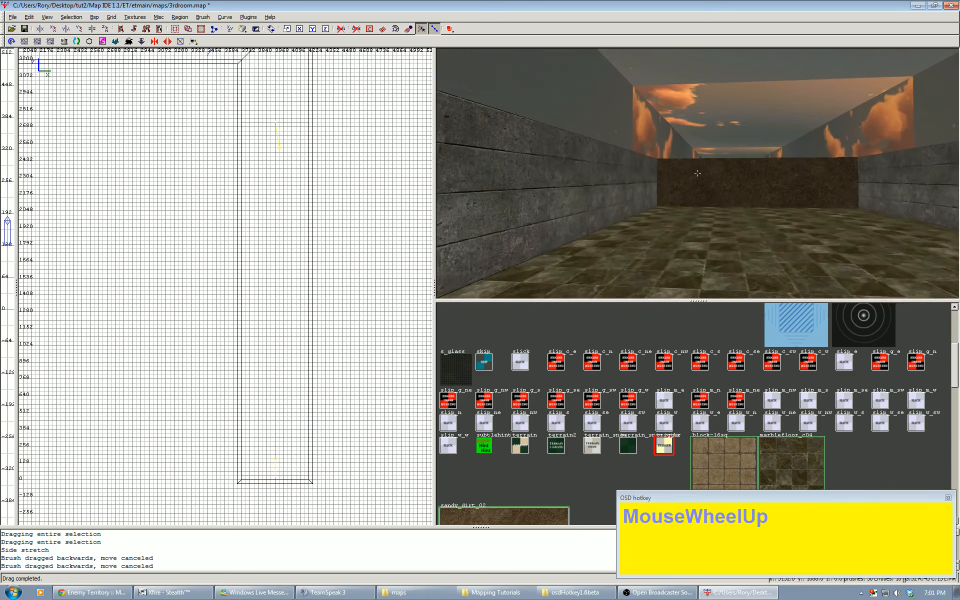
{"action": "right_click", "coordinate": [698, 173]}
Save 3rdroom.map and compile it into a BSP.
{"action": "left_click", "coordinate": [24, 29]}
{"action": "left_click", "coordinate": [94, 17]}
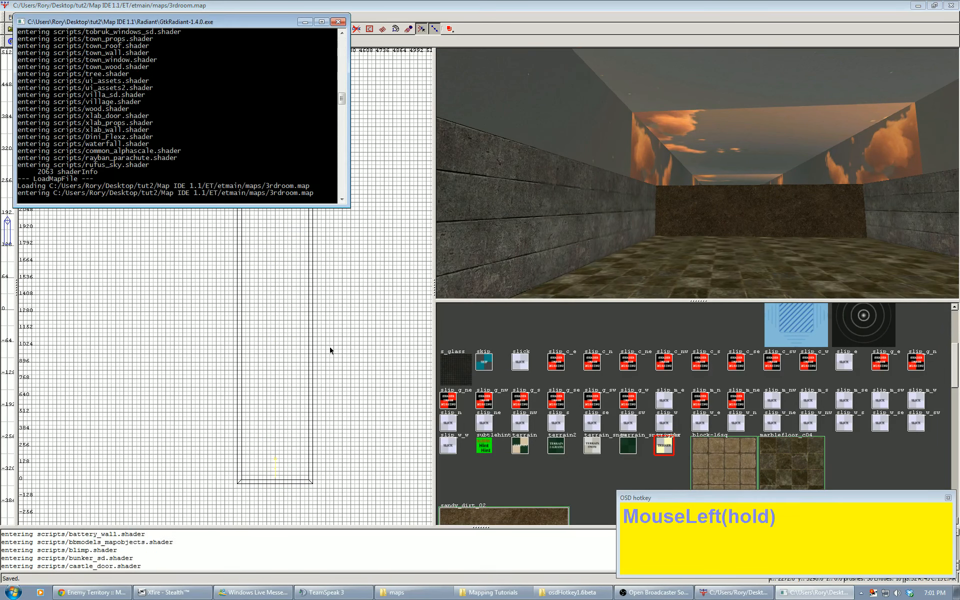
{"action": "left_click", "coordinate": [468, 531]}
Run MS.exe from the Map IDE 1.1 folder and start the 3rdroom map with the etrun mod.
{"action": "left_click", "coordinate": [492, 592]}
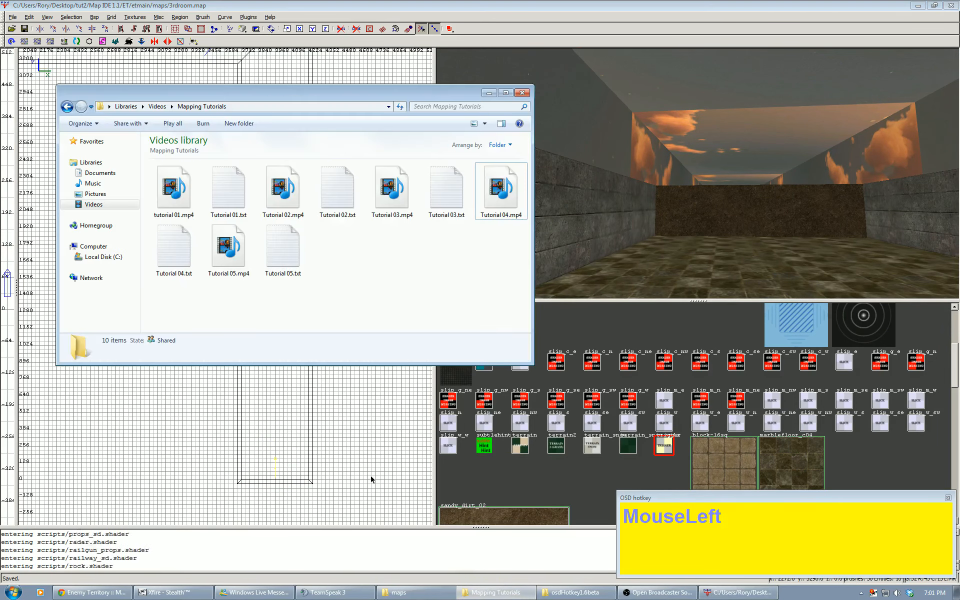
{"action": "left_click", "coordinate": [486, 91]}
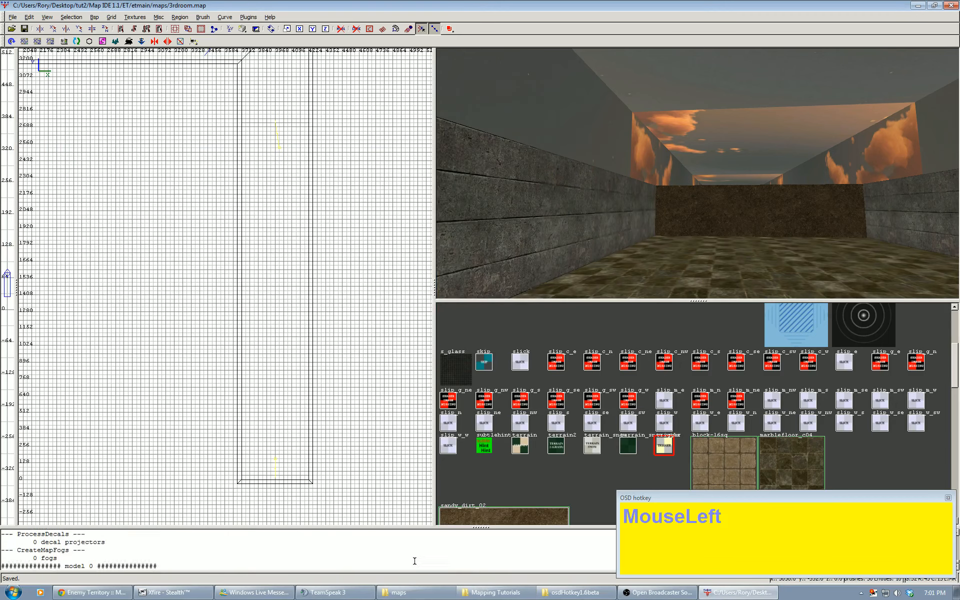
{"action": "left_click", "coordinate": [398, 592]}
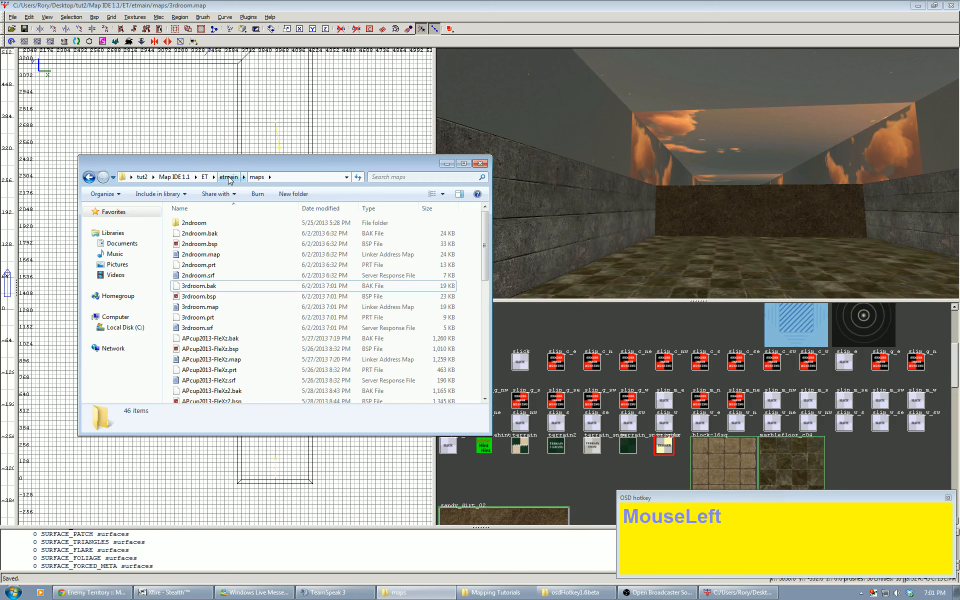
{"action": "left_click", "coordinate": [174, 177]}
{"action": "double_click", "coordinate": [193, 276]}
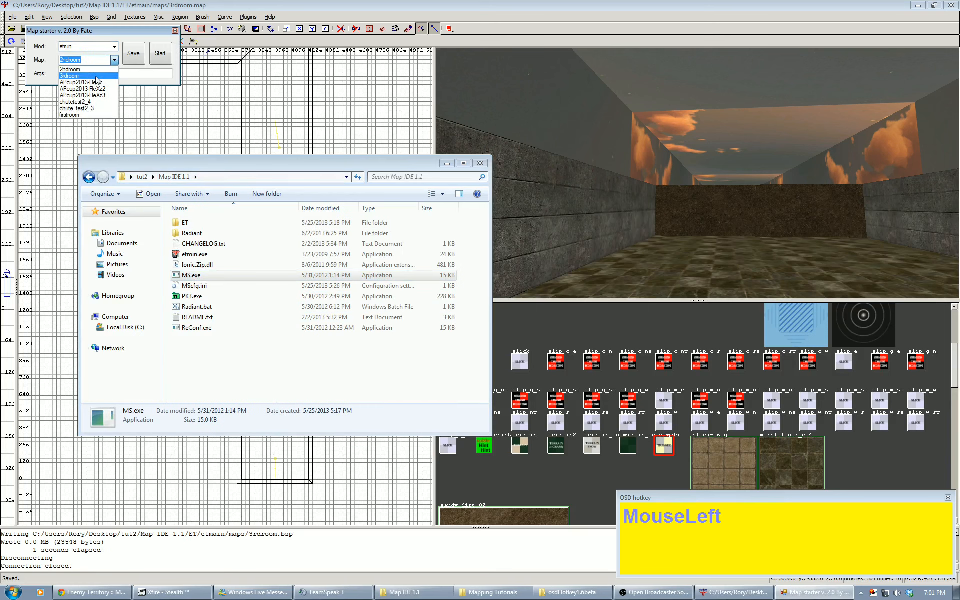
{"action": "left_click", "coordinate": [159, 62]}
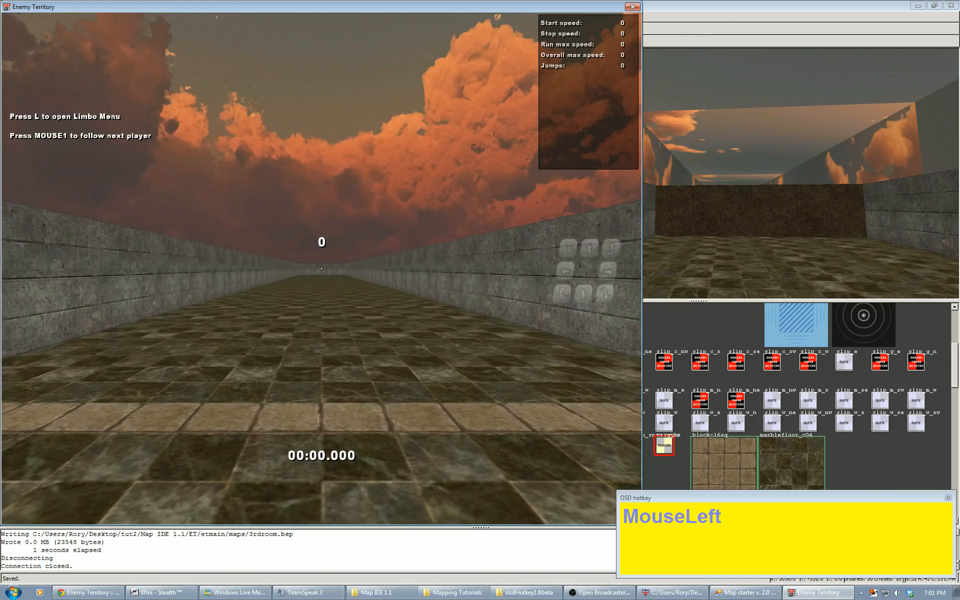
Join the Allied team with the console command "team b", issuing it a second time to rejoin.
{"action": "key", "text": "grave"}
{"action": "type", "text": "team b"}
{"action": "key", "text": "Return"}
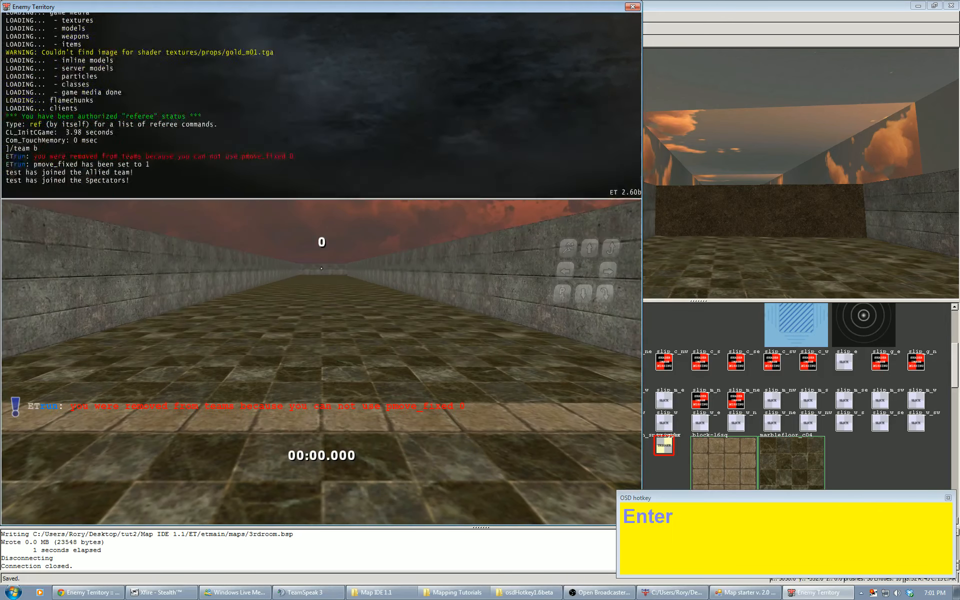
{"action": "key", "text": "grave"}
{"action": "key", "text": "Up"}
{"action": "key", "text": "Return"}
Playtest the first corridor by strafe-jumping through the start timer trigger and on past the checkpoint trigger.
{"action": "key", "text": "a"}
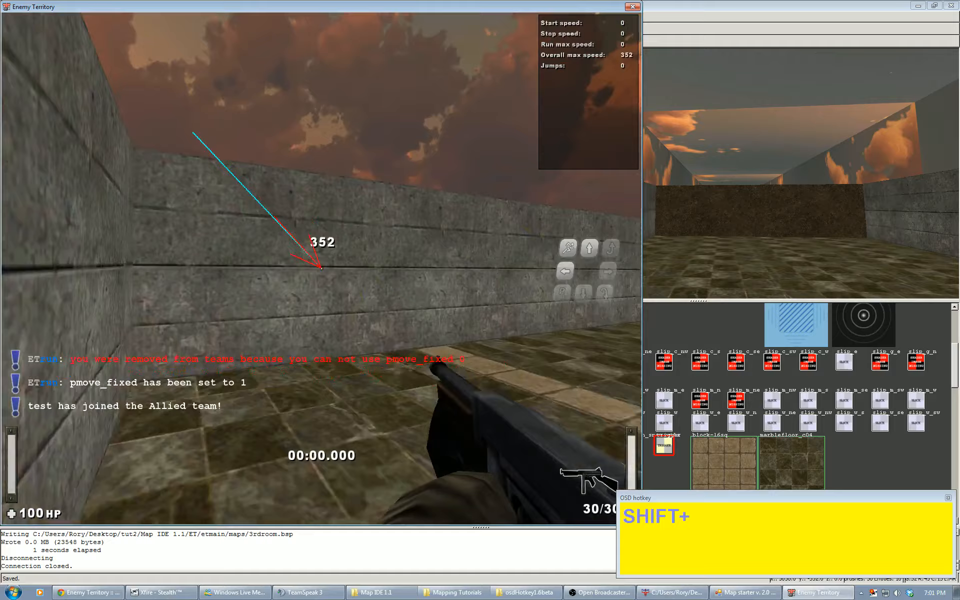
{"action": "key", "text": "shift+s"}
{"action": "key", "text": "shift+d"}
{"action": "key", "text": "shift+w"}
{"action": "key", "text": "shift+a"}
{"action": "key", "text": "space"}
{"action": "key", "text": "space"}
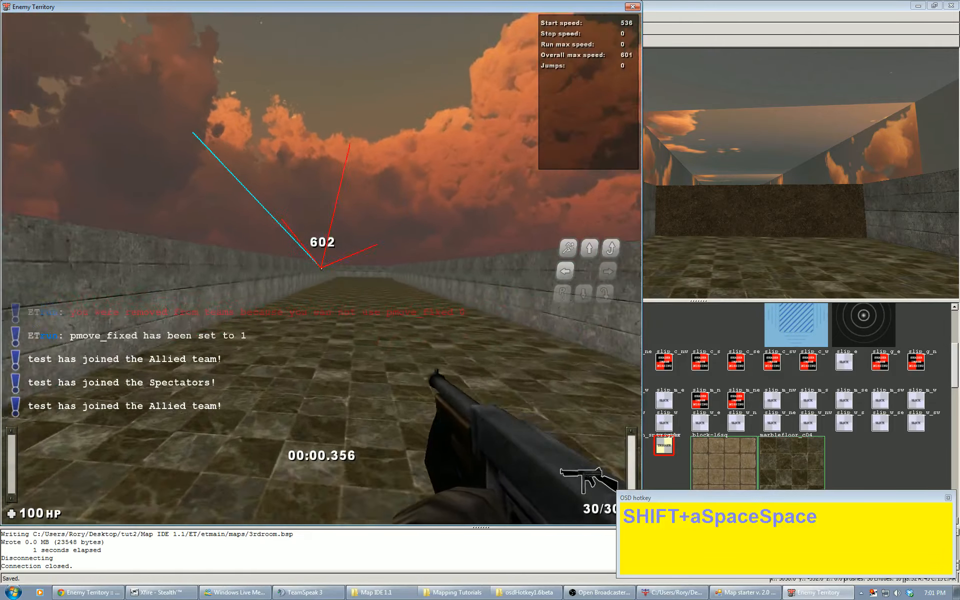
{"action": "key", "text": "space"}
{"action": "key", "text": "shift+d"}
{"action": "key", "text": "space"}
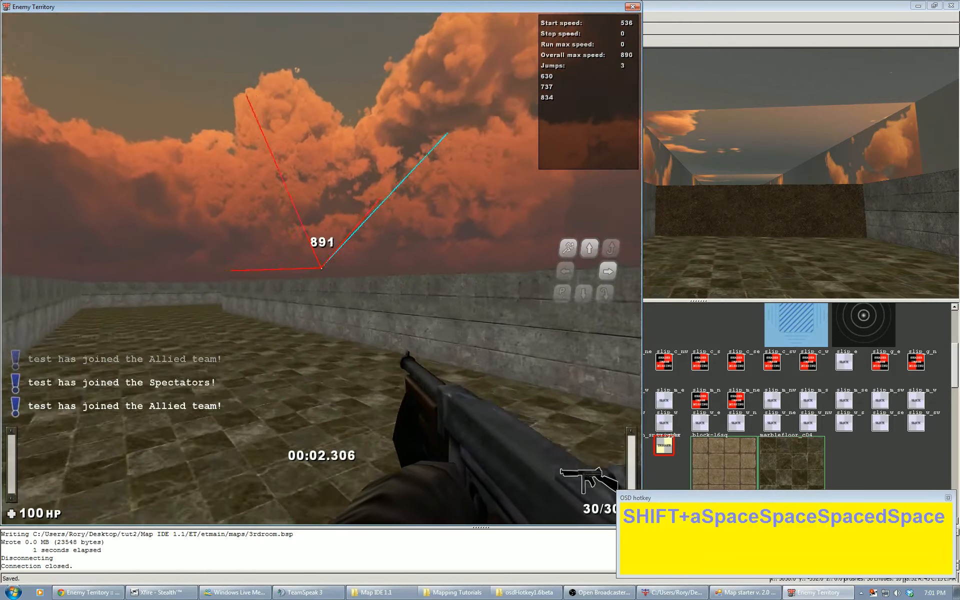
{"action": "key", "text": "shift+a"}
{"action": "key", "text": "shift+d"}
Playtest the middle corridor by jumping over its raised terrain and continuing to the far corner.
{"action": "key", "text": "space"}
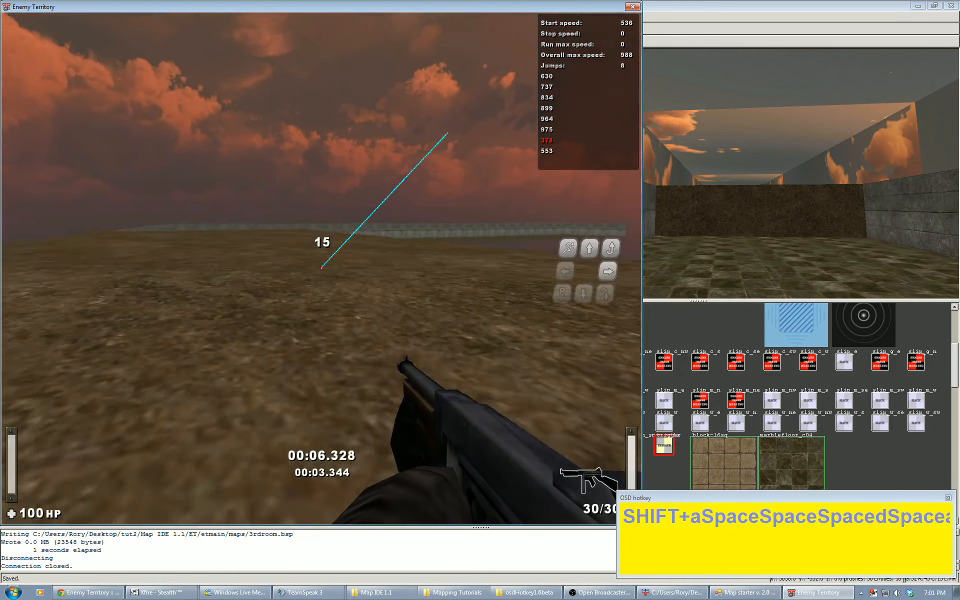
{"action": "key", "text": "space"}
{"action": "key", "text": "d"}
{"action": "key", "text": "w"}
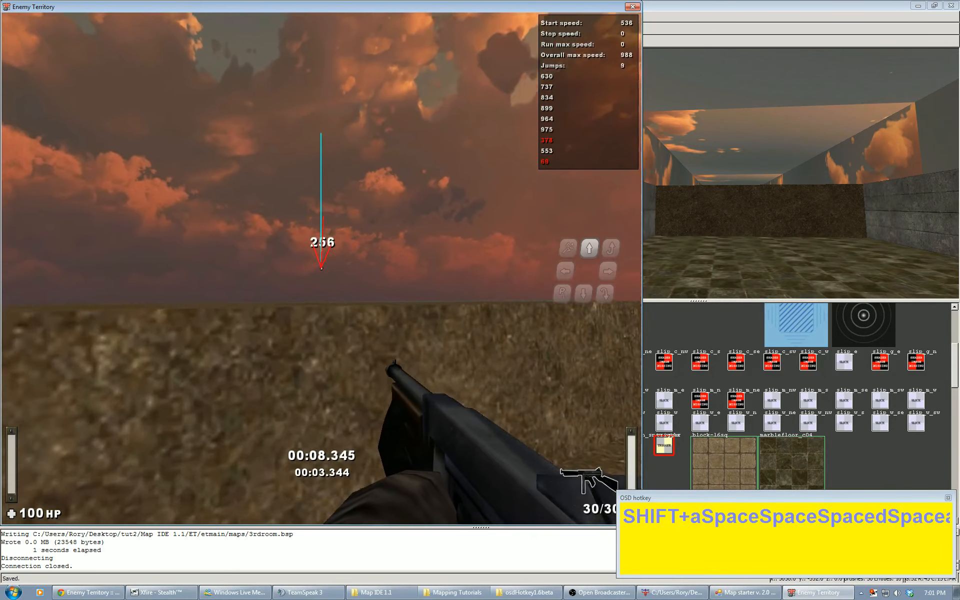
{"action": "key", "text": "w"}
{"action": "key", "text": "shift+d"}
{"action": "key", "text": "a"}
{"action": "key", "text": "d"}
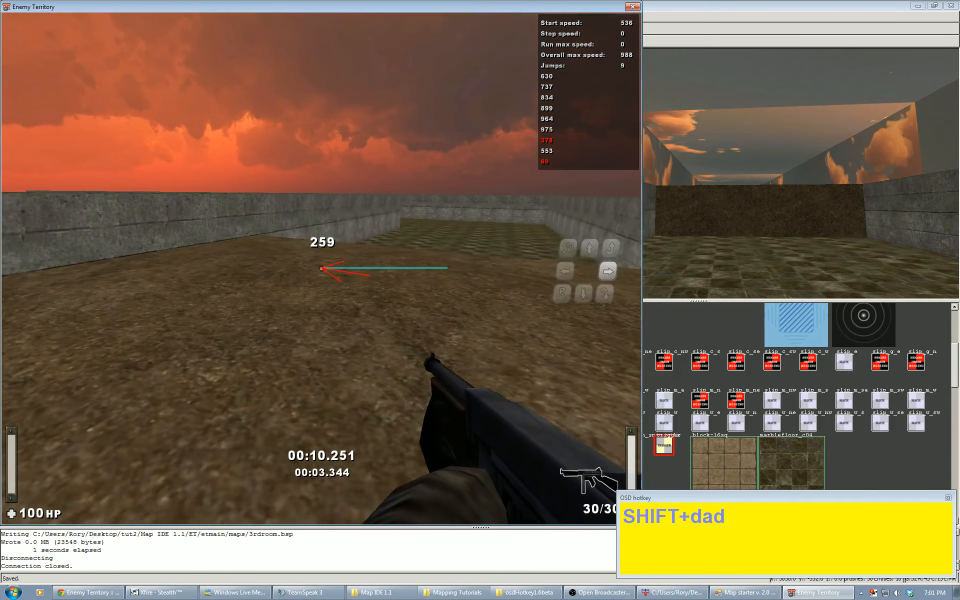
{"action": "key", "text": "w"}
{"action": "key", "text": "d"}
{"action": "key", "text": "shift+a"}
{"action": "key", "text": "shift+a"}
{"action": "key", "text": "a"}
{"action": "key", "text": "space"}
{"action": "key", "text": "a"}
{"action": "key", "text": "space"}
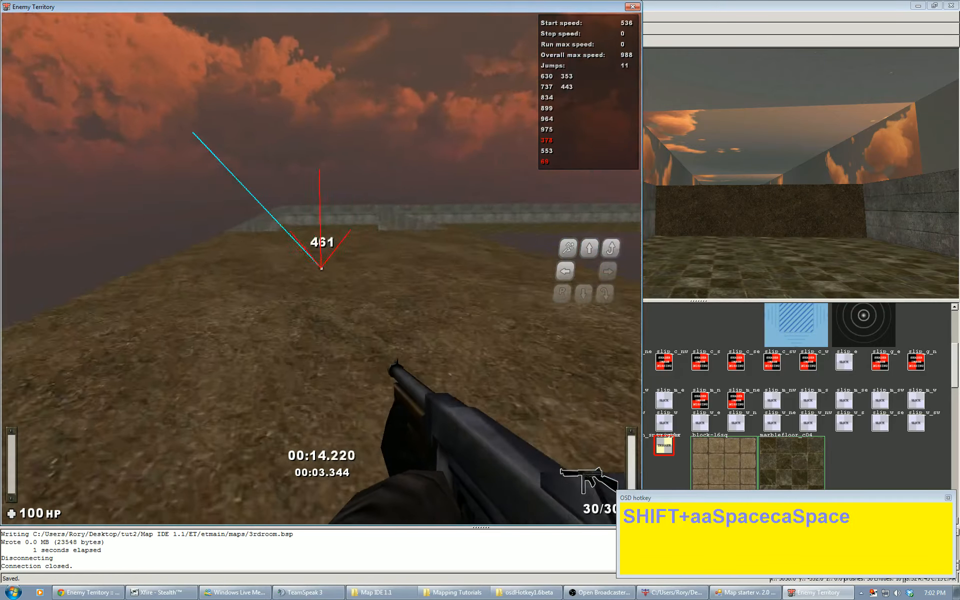
{"action": "key", "text": "d"}
{"action": "key", "text": "space"}
{"action": "key", "text": "space"}
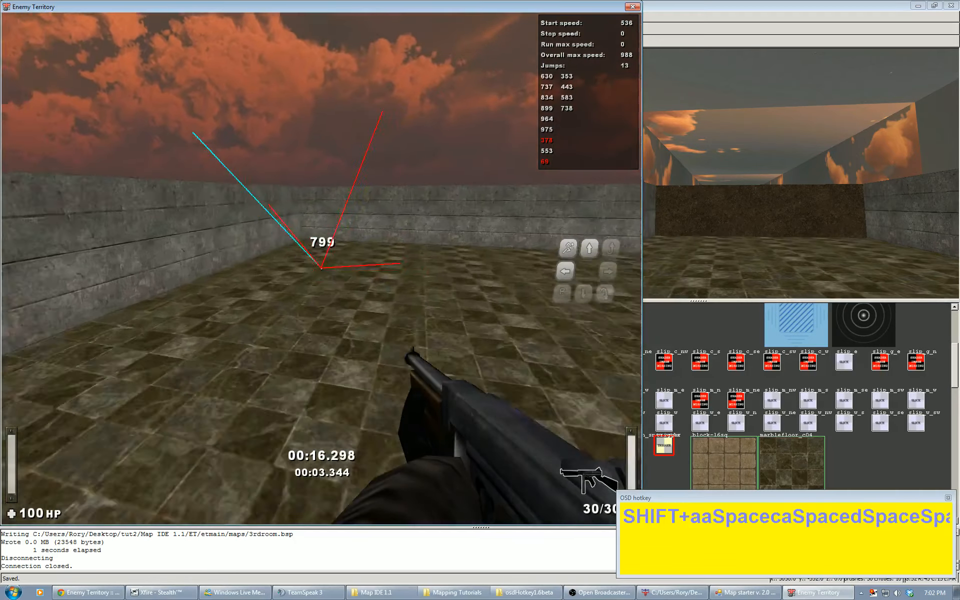
Playtest the third corridor by strafe-jumping from the corner through the stop timer trigger.
{"action": "key", "text": "space"}
{"action": "key", "text": "d"}
{"action": "key", "text": "a"}
{"action": "key", "text": "space"}
{"action": "key", "text": "space"}
{"action": "key", "text": "d"}
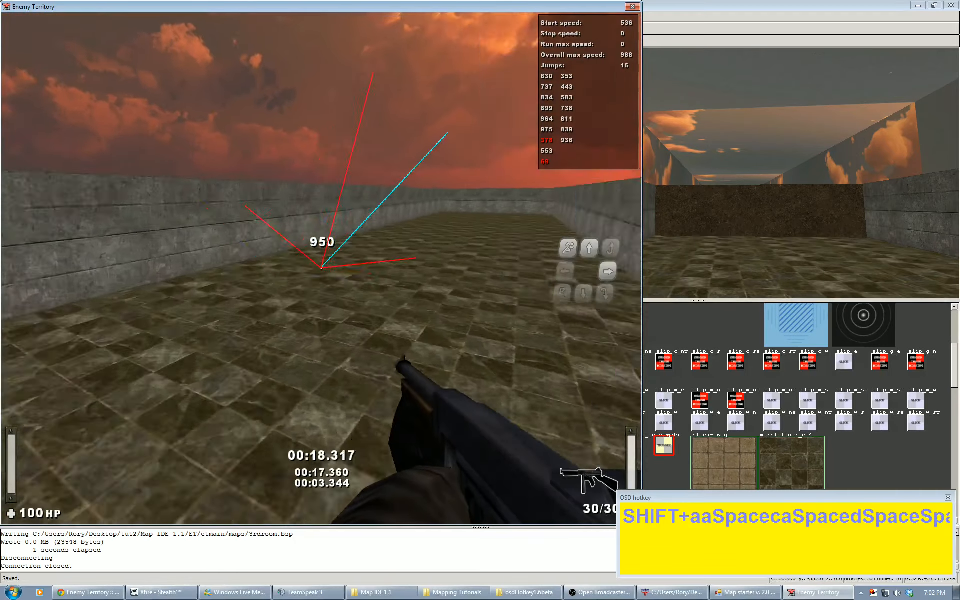
{"action": "key", "text": "space"}
{"action": "key", "text": "space"}
{"action": "key", "text": "a"}
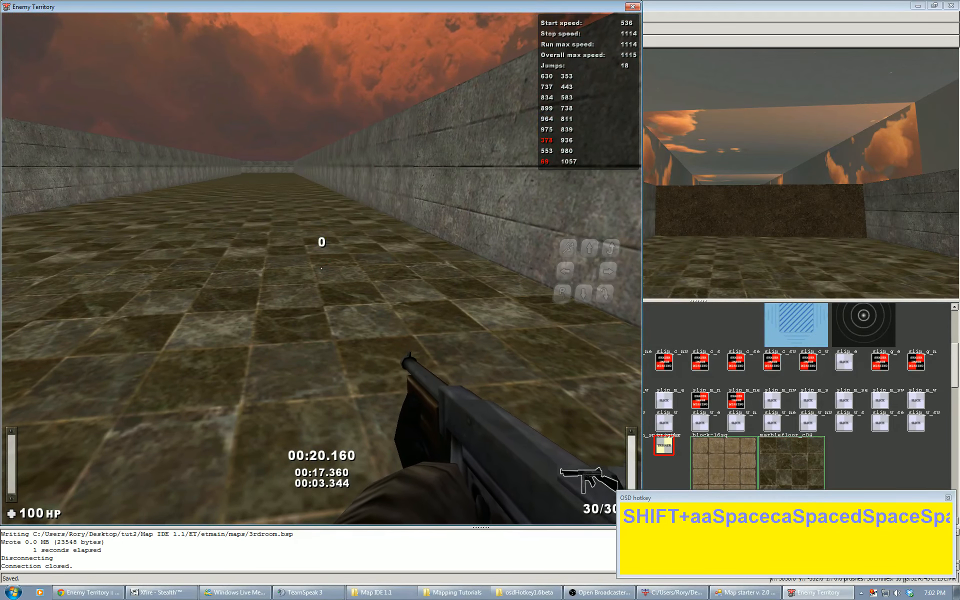
Leave the game window and bring the Radiant editor with 3rdroom.map back to the front.
{"action": "key", "text": "alt+z"}
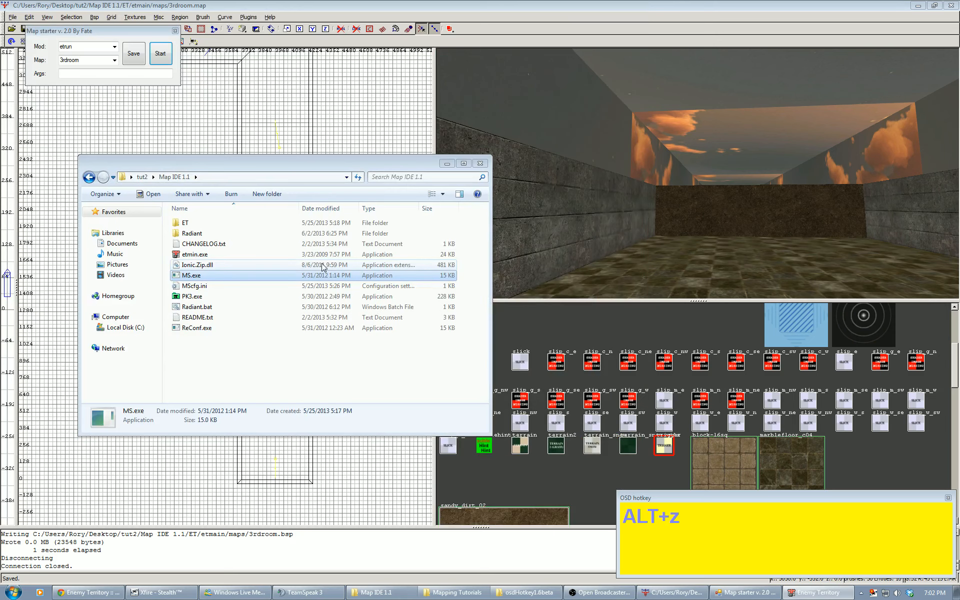
{"action": "left_click", "coordinate": [323, 265]}
{"action": "left_click", "coordinate": [256, 359]}
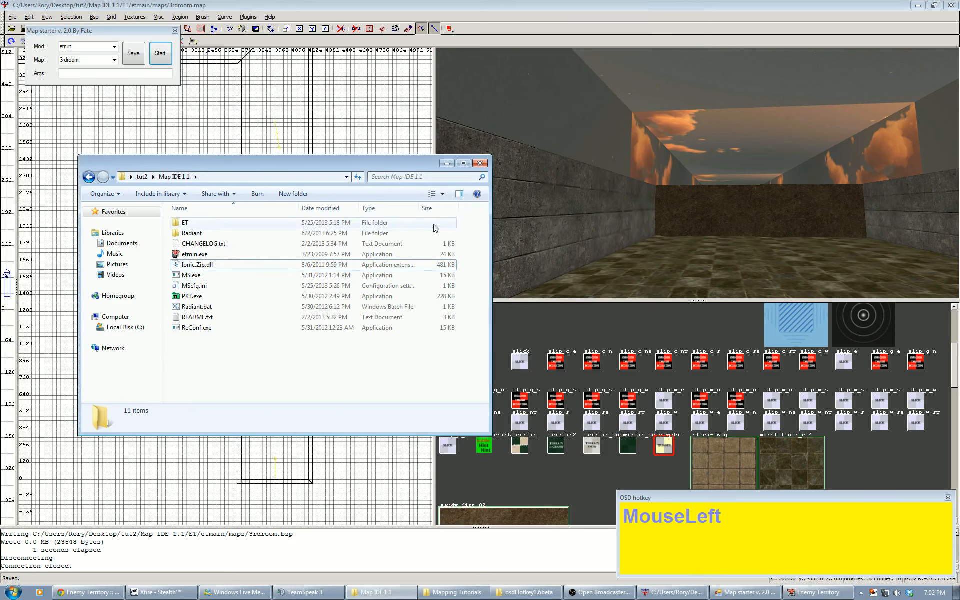
{"action": "left_click", "coordinate": [259, 127]}
Raise the middle corridor's sky ceiling brush in the side view until its top is at z 480.
{"action": "scroll", "coordinate": [300, 230], "scroll_direction": "down", "scroll_amount": 2}
{"action": "right_click_drag", "start_coordinate": [300, 232], "coordinate": [415, 282]}
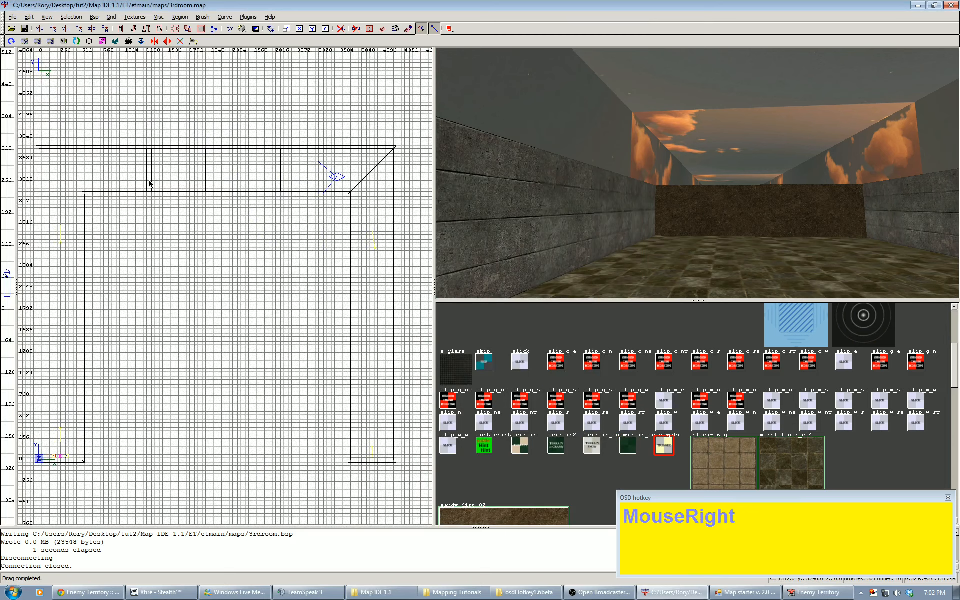
{"action": "key", "text": "Tab"}
{"action": "right_click_drag", "start_coordinate": [95, 270], "coordinate": [133, 287]}
{"action": "scroll", "coordinate": [195, 300], "scroll_direction": "up", "scroll_amount": 1}
{"action": "left_click", "coordinate": [216, 290], "text": "shift"}
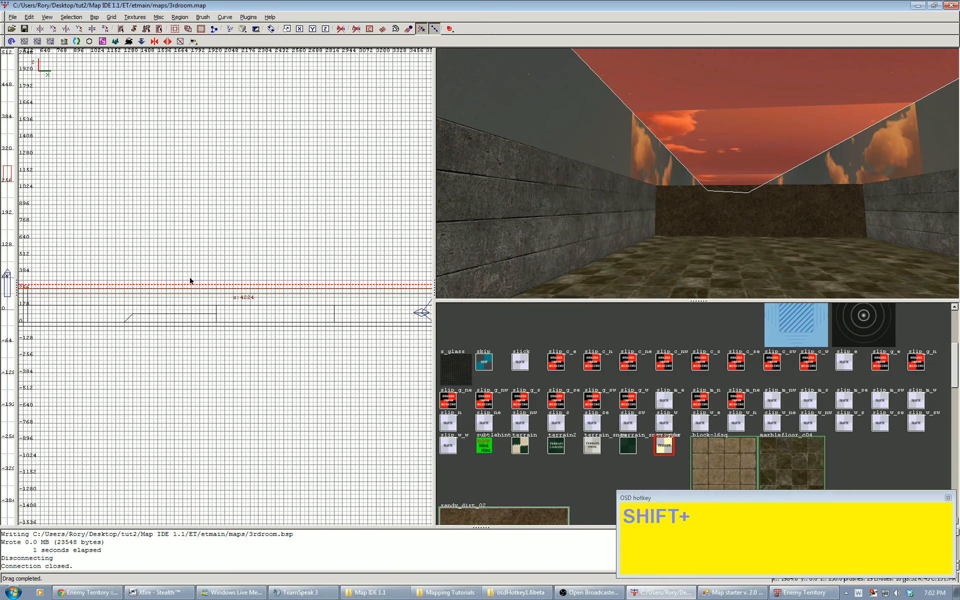
{"action": "right_click_drag", "start_coordinate": [180, 265], "coordinate": [209, 271]}
{"action": "left_click_drag", "start_coordinate": [229, 290], "coordinate": [228, 267]}
Raise the sky ceilings of the two side corridors to the same height as the middle ceiling, and clear the selection.
{"action": "right_click", "coordinate": [512, 245]}
{"action": "scroll", "coordinate": [697, 172], "scroll_direction": "up", "scroll_amount": 6}
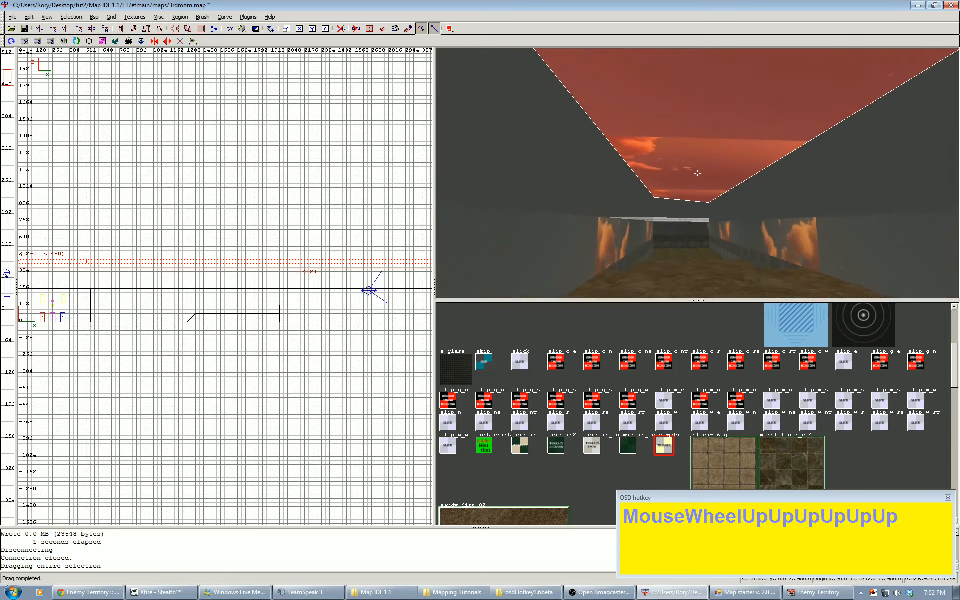
{"action": "scroll", "coordinate": [698, 173], "scroll_direction": "up", "scroll_amount": 3}
{"action": "scroll", "coordinate": [698, 172], "scroll_direction": "up", "scroll_amount": 7}
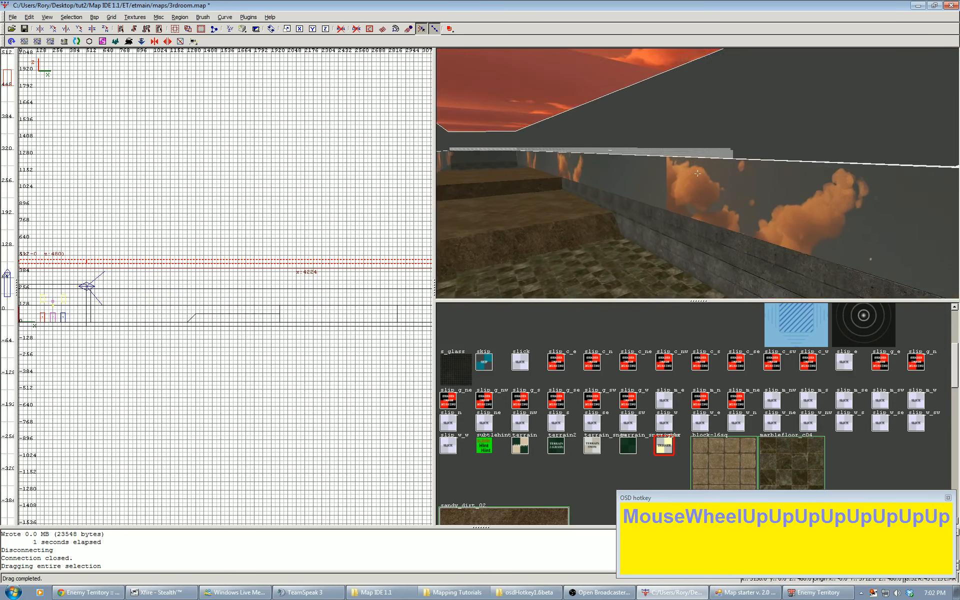
{"action": "scroll", "coordinate": [697, 174], "scroll_direction": "down", "scroll_amount": 2}
{"action": "right_click", "coordinate": [698, 173]}
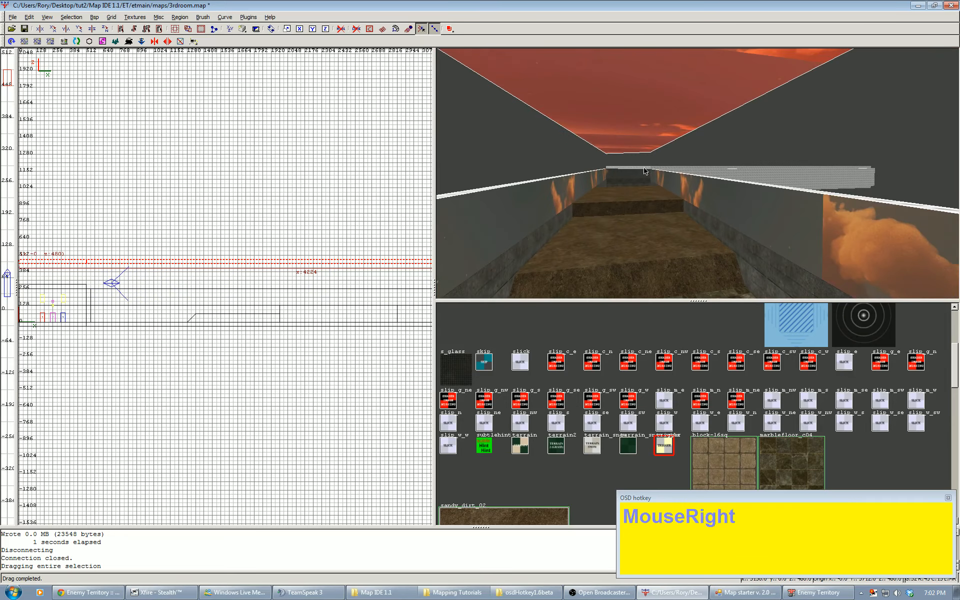
{"action": "left_click", "coordinate": [844, 188], "text": "shift"}
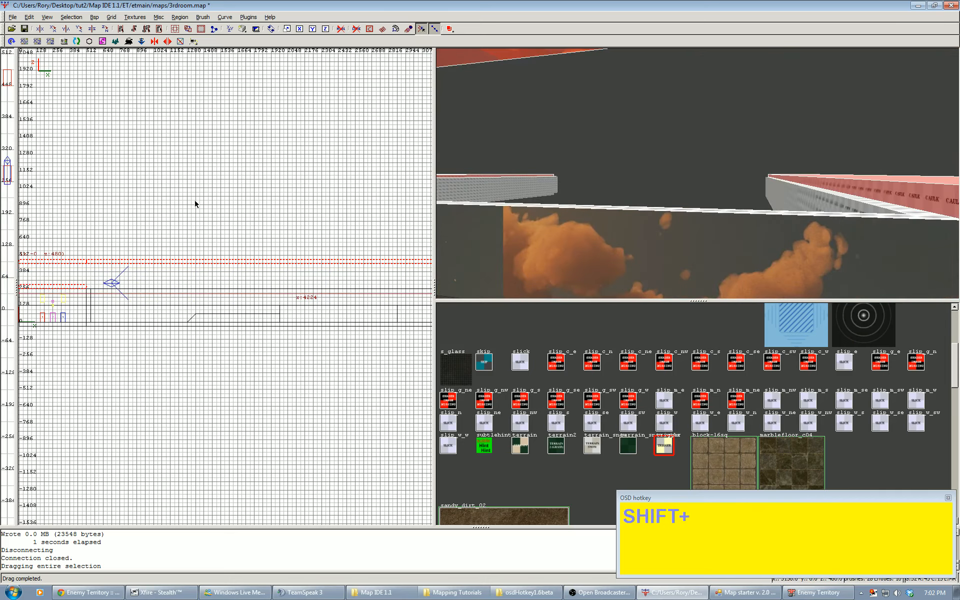
{"action": "right_click_drag", "start_coordinate": [202, 195], "coordinate": [268, 242]}
{"action": "scroll", "coordinate": [205, 261], "scroll_direction": "up", "scroll_amount": 2}
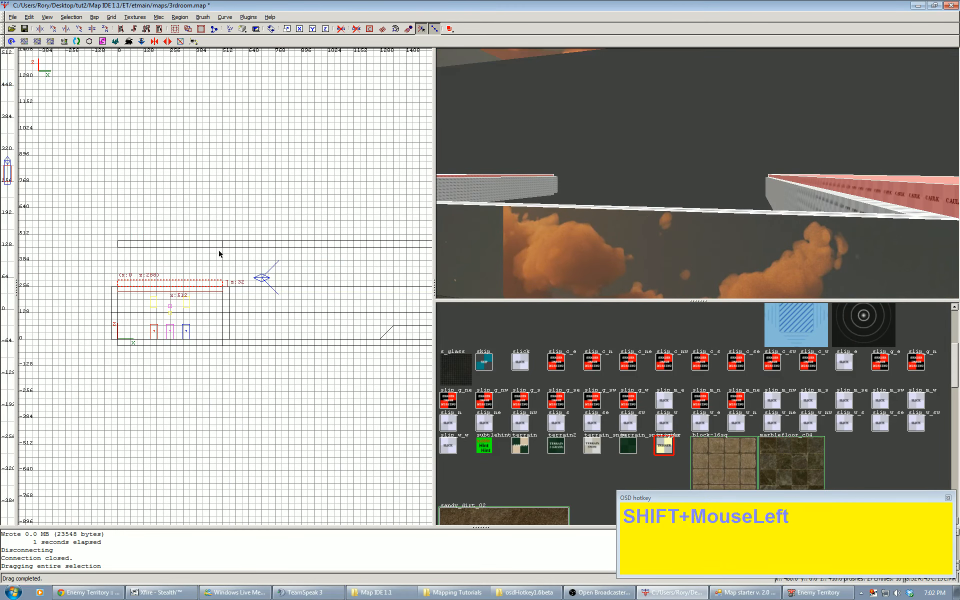
{"action": "left_click_drag", "start_coordinate": [196, 282], "coordinate": [199, 245]}
{"action": "key", "text": "Escape"}
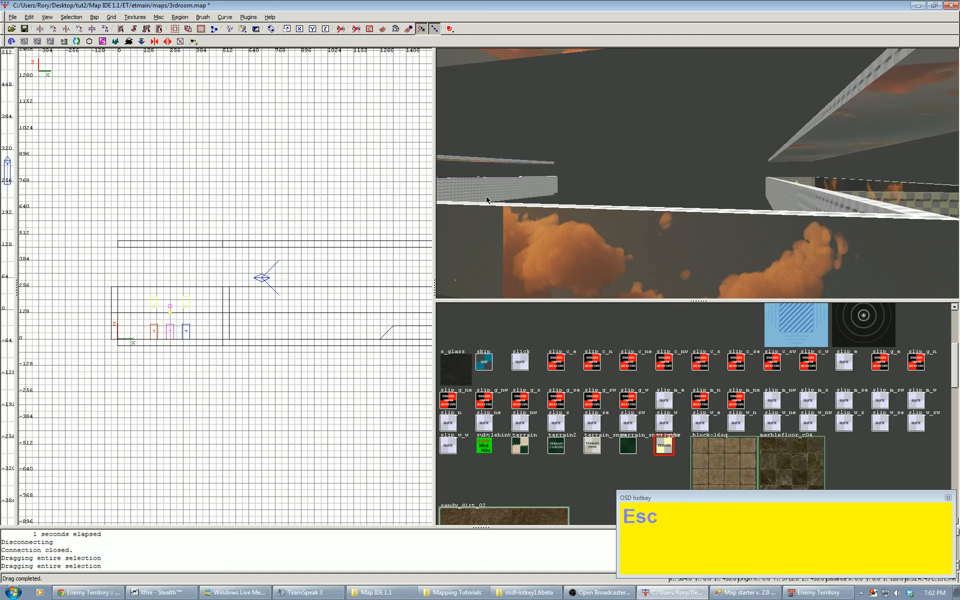
{"action": "right_click", "coordinate": [509, 182]}
{"action": "scroll", "coordinate": [509, 182], "scroll_direction": "down", "scroll_amount": 1}
{"action": "key", "text": "Down"}
{"action": "key", "text": "Left"}
{"action": "key", "text": "Left"}
{"action": "key", "text": "Left"}
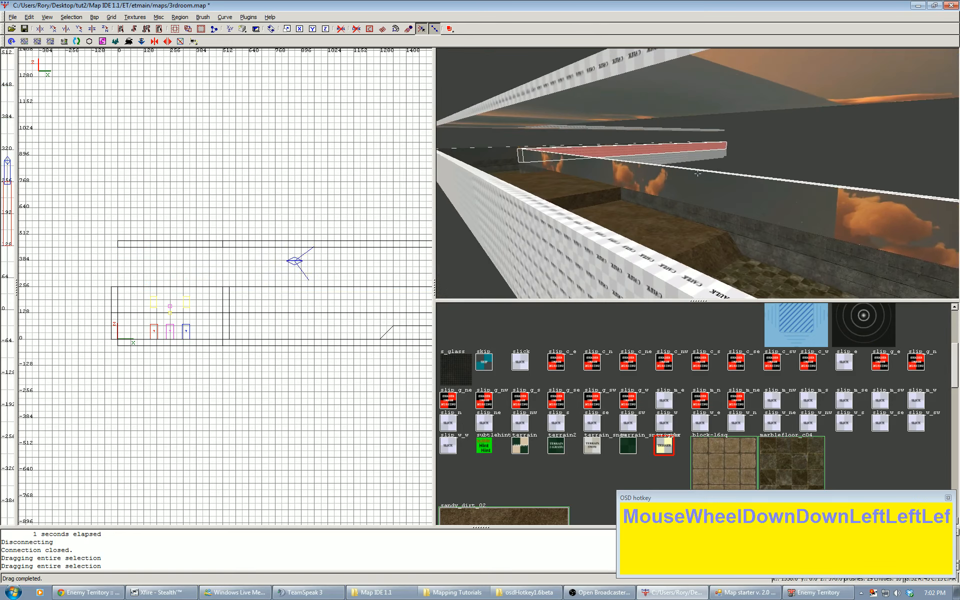
{"action": "right_click", "coordinate": [509, 182]}
{"action": "left_click", "coordinate": [509, 182], "text": "shift"}
{"action": "left_click", "coordinate": [553, 156], "text": "shift"}
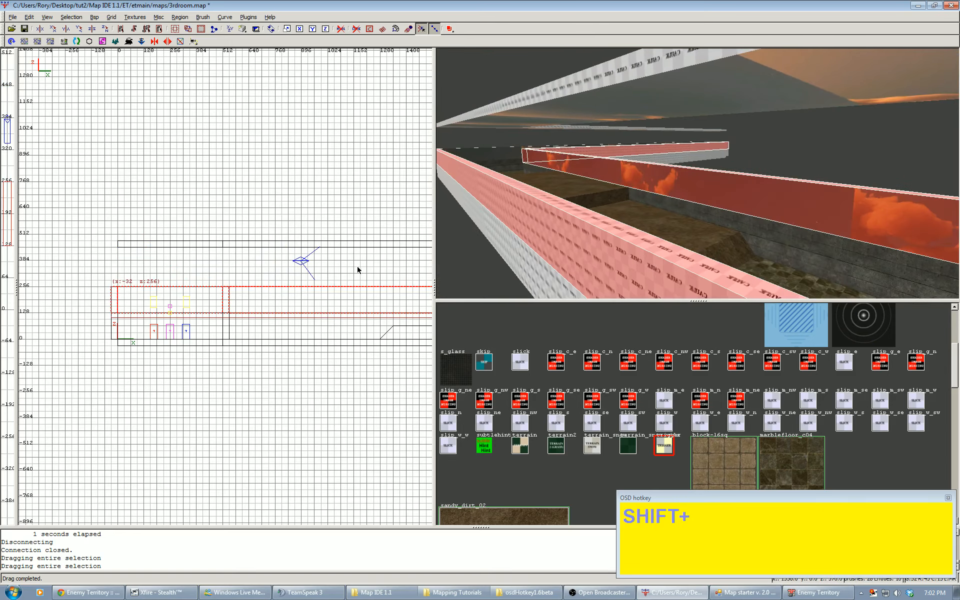
{"action": "key", "text": "Escape"}
Draw a helper brush spanning the whole layout at the height of the upper walls, with its top at z 288.
{"action": "scroll", "coordinate": [283, 291], "scroll_direction": "down", "scroll_amount": 2}
{"action": "right_click_drag", "start_coordinate": [284, 291], "coordinate": [161, 292]}
{"action": "scroll", "coordinate": [189, 288], "scroll_direction": "down", "scroll_amount": 1}
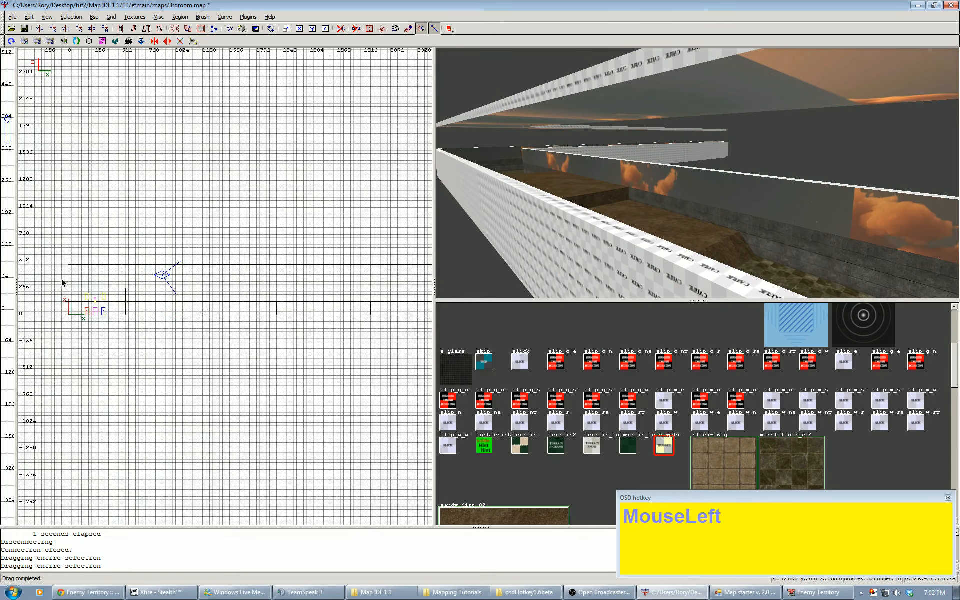
{"action": "left_click_drag", "start_coordinate": [63, 283], "coordinate": [229, 294]}
{"action": "right_click_drag", "start_coordinate": [229, 294], "coordinate": [124, 279]}
{"action": "mouse_move", "coordinate": [221, 300]}
{"action": "left_mouse_down"}
{"action": "mouse_move", "coordinate": [413, 291]}
{"action": "mouse_move", "coordinate": [351, 298]}
{"action": "left_mouse_up"}
{"action": "scroll", "coordinate": [290, 295], "scroll_direction": "down", "scroll_amount": 8}
{"action": "right_click_drag", "start_coordinate": [199, 288], "coordinate": [563, 292]}
{"action": "scroll", "coordinate": [304, 295], "scroll_direction": "up", "scroll_amount": 3}
{"action": "left_click_drag", "start_coordinate": [130, 301], "coordinate": [87, 300]}
{"action": "right_click_drag", "start_coordinate": [87, 300], "coordinate": [146, 291]}
{"action": "scroll", "coordinate": [195, 288], "scroll_direction": "up", "scroll_amount": 5}
{"action": "scroll", "coordinate": [195, 289], "scroll_direction": "up", "scroll_amount": 1}
{"action": "left_click_drag", "start_coordinate": [171, 304], "coordinate": [174, 308]}
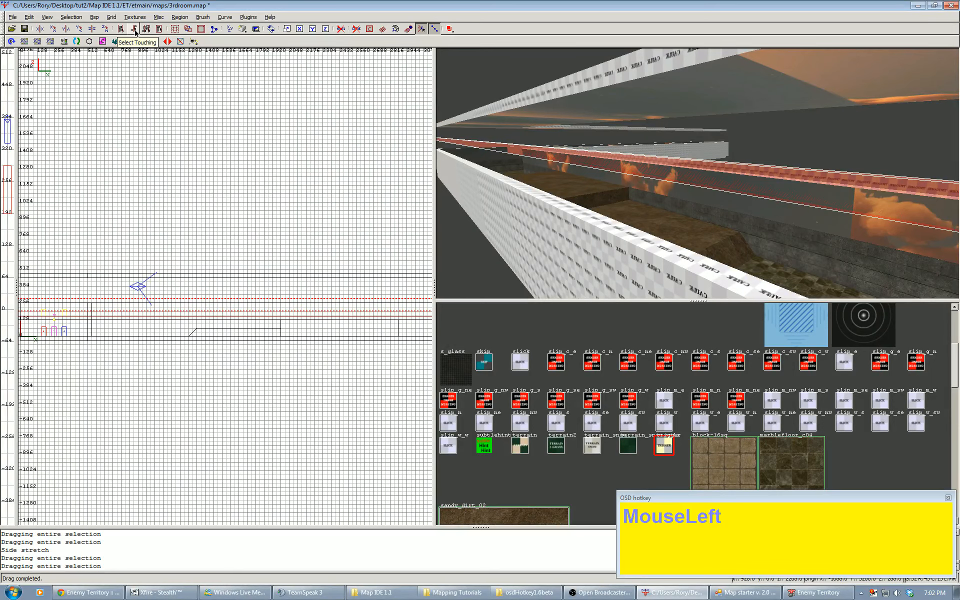
Select the upper walls touching the helper brush, leave the helper out, and stretch them up to z 448.
{"action": "left_click", "coordinate": [134, 31]}
{"action": "right_click_drag", "start_coordinate": [137, 303], "coordinate": [119, 301]}
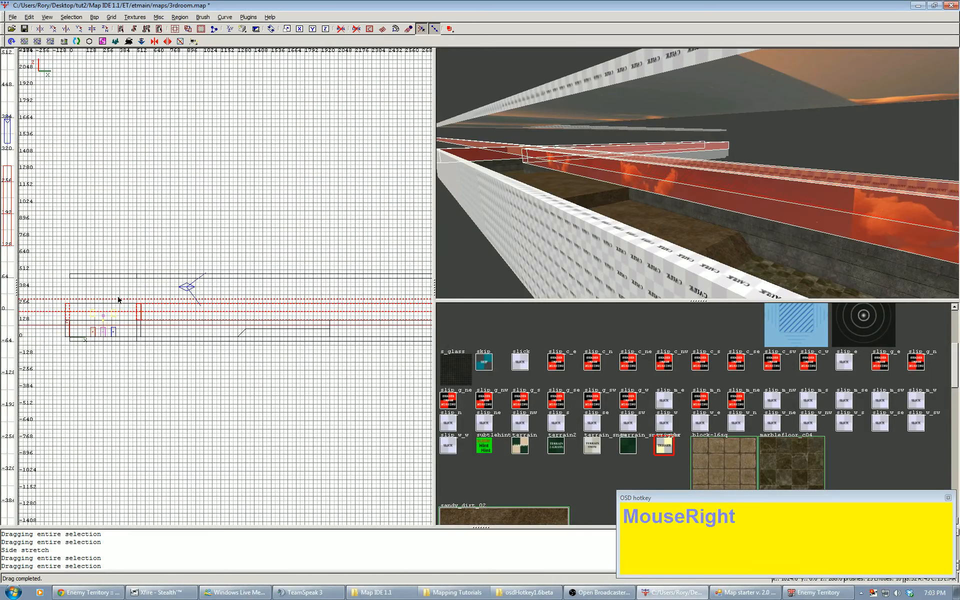
{"action": "scroll", "coordinate": [115, 307], "scroll_direction": "down", "scroll_amount": 2}
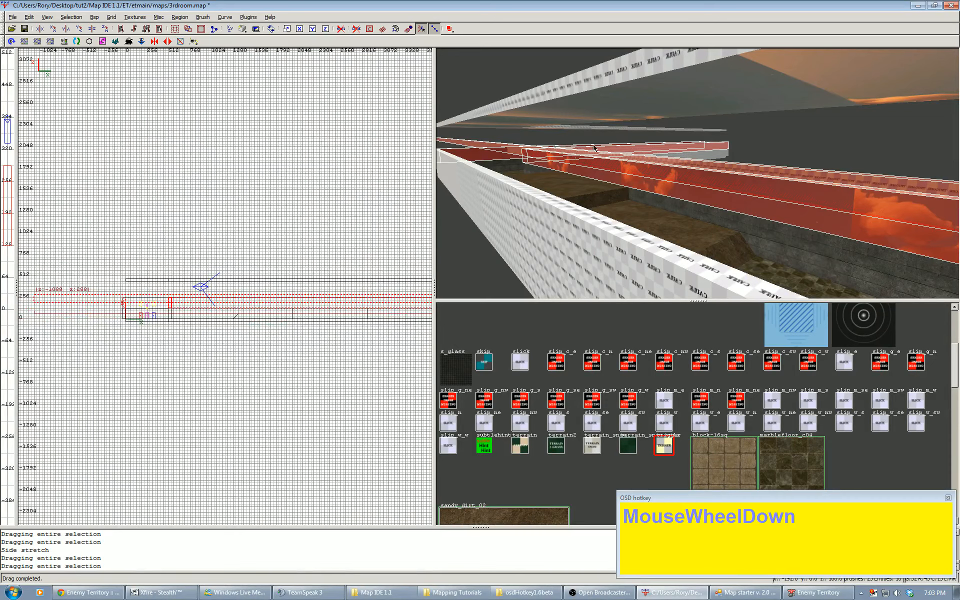
{"action": "scroll", "coordinate": [188, 286], "scroll_direction": "up", "scroll_amount": 3}
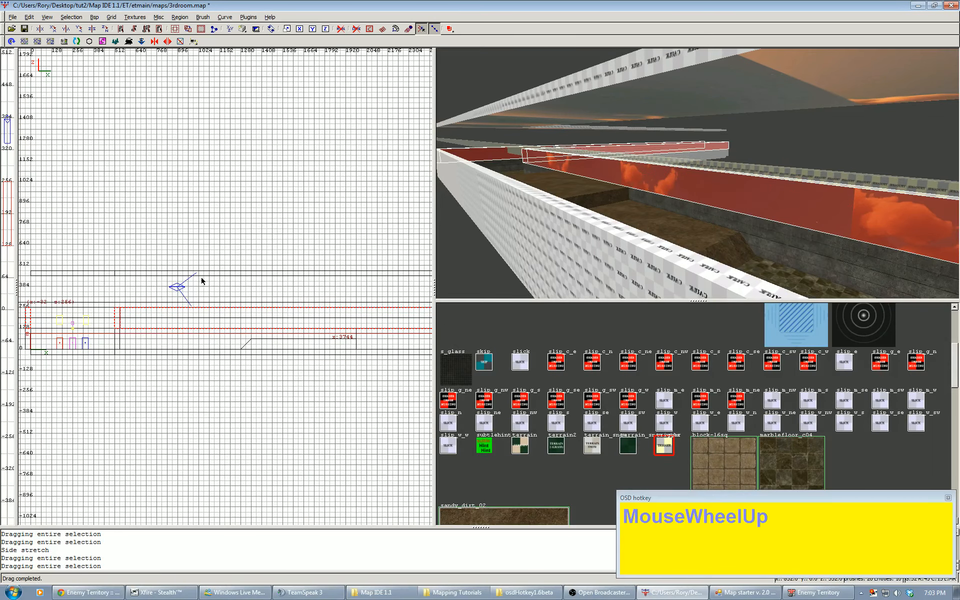
{"action": "left_click_drag", "start_coordinate": [237, 263], "coordinate": [237, 233]}
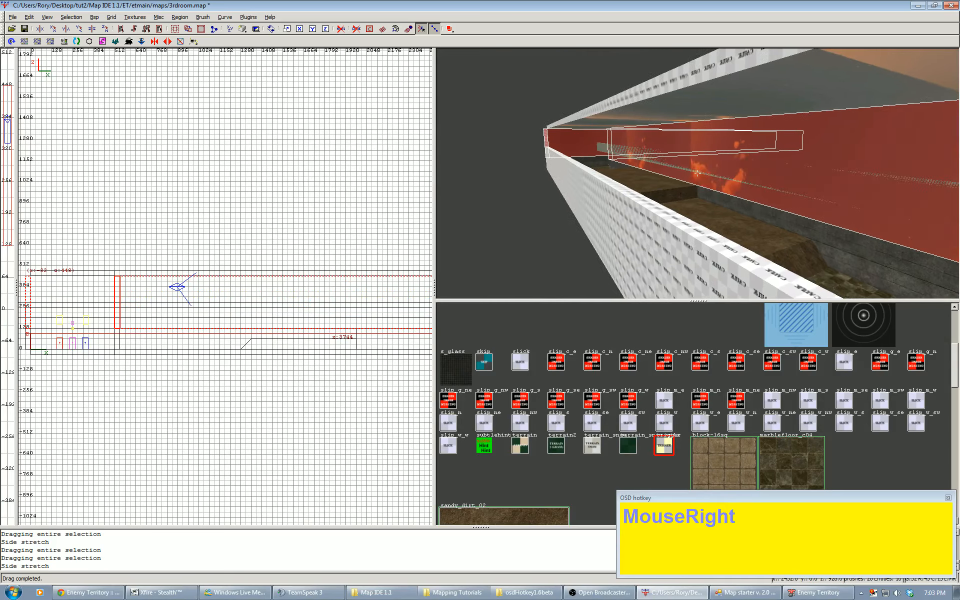
{"action": "scroll", "coordinate": [698, 173], "scroll_direction": "down", "scroll_amount": 1}
{"action": "key", "text": "Down"}
{"action": "key", "text": "Right"}
{"action": "key", "text": "Up"}
{"action": "key", "text": "Up"}
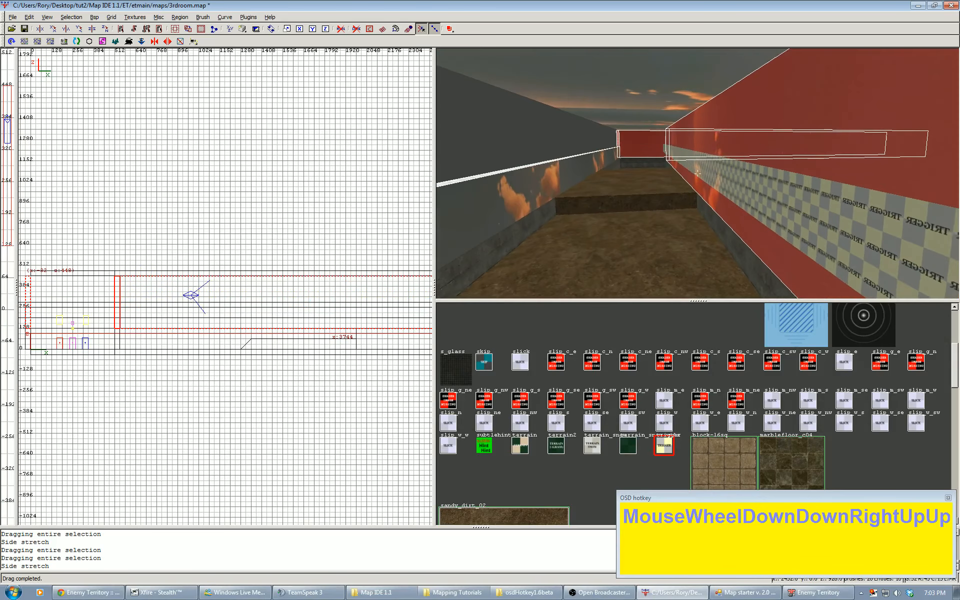
{"action": "right_click", "coordinate": [697, 173]}
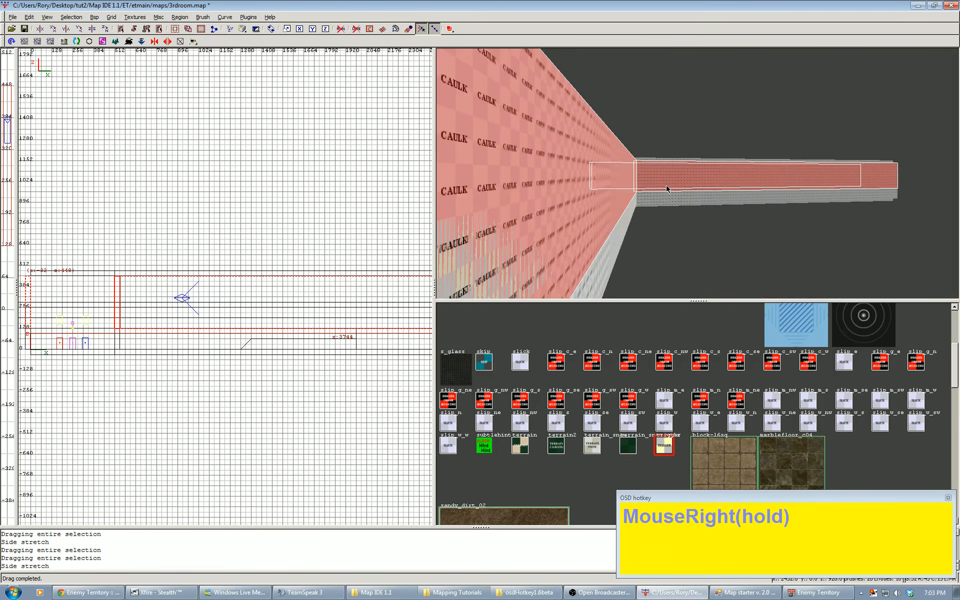
{"action": "key", "text": "Escape"}
Delete the trigger-textured helper brush that spans the layout.
{"action": "right_click", "coordinate": [698, 175]}
{"action": "right_click", "coordinate": [698, 176]}
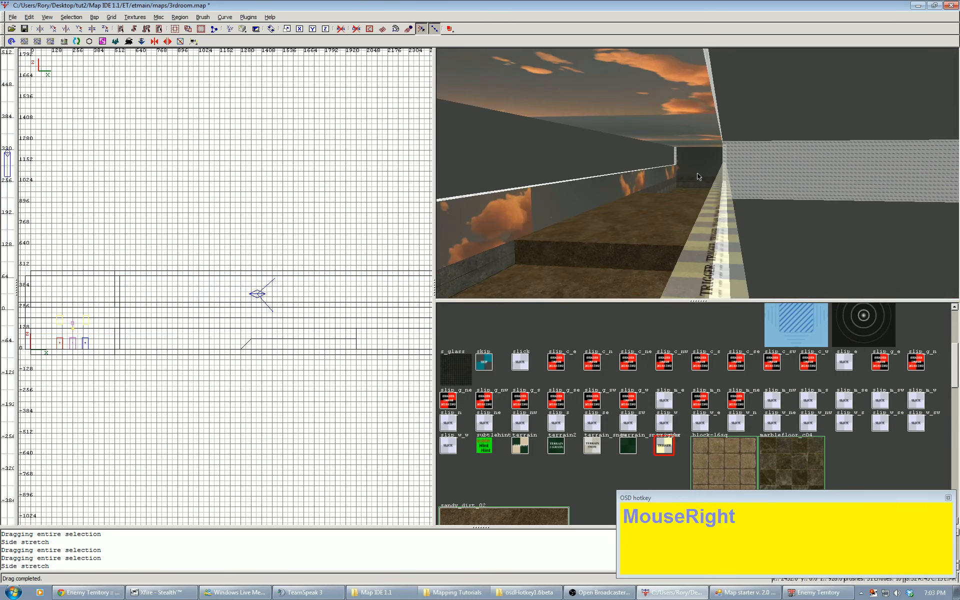
{"action": "left_click", "coordinate": [714, 214], "text": "shift"}
{"action": "key", "text": "BackSpace"}
Stretch the middle corridor's long outer upper wall up to z 448 and clear the selection.
{"action": "left_click", "coordinate": [618, 198], "text": "shift"}
{"action": "left_click_drag", "start_coordinate": [202, 296], "coordinate": [200, 263]}
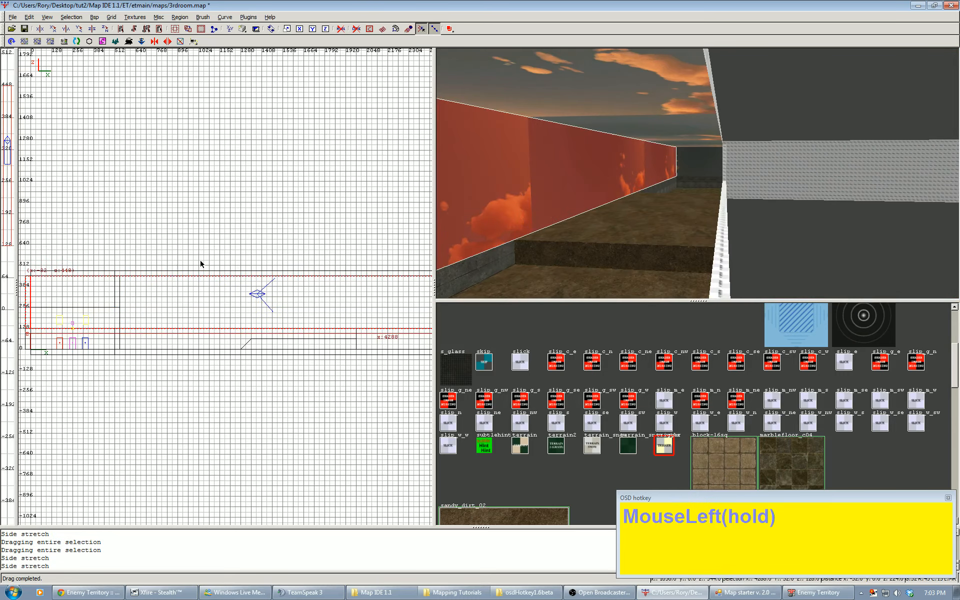
{"action": "key", "text": "Escape"}
Stretch the remaining low caulk wall at the third corridor up to the raised ceiling and clear the selection.
{"action": "right_click", "coordinate": [561, 231]}
{"action": "scroll", "coordinate": [698, 174], "scroll_direction": "up", "scroll_amount": 6}
{"action": "key", "text": "Right"}
{"action": "key", "text": "Up"}
{"action": "key", "text": "Left"}
{"action": "scroll", "coordinate": [697, 174], "scroll_direction": "up", "scroll_amount": 5}
{"action": "key", "text": "Up"}
{"action": "key", "text": "Up"}
{"action": "key", "text": "Up"}
{"action": "key", "text": "Up"}
{"action": "key", "text": "Left"}
{"action": "right_click", "coordinate": [698, 174]}
{"action": "left_click", "coordinate": [693, 204], "text": "shift"}
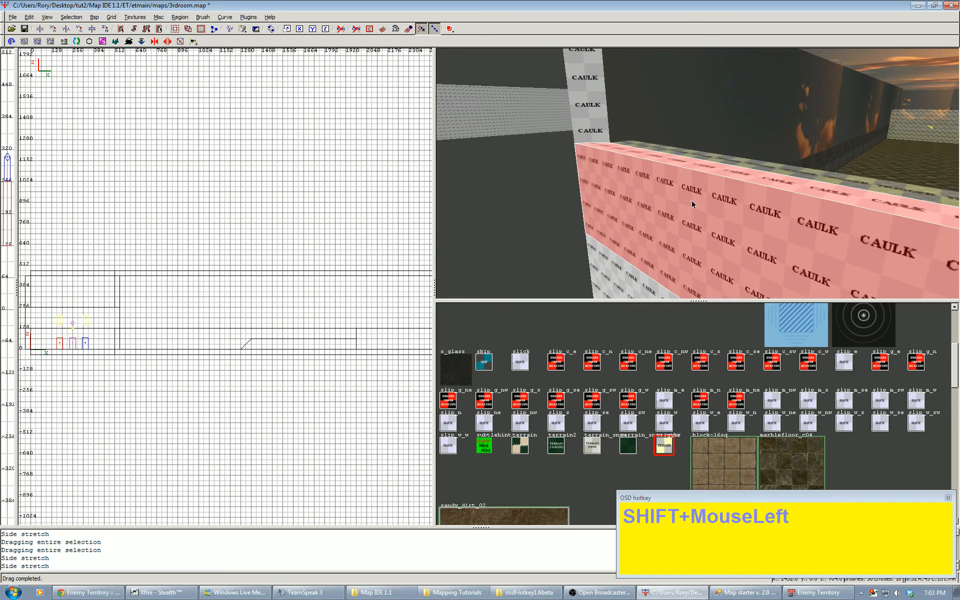
{"action": "scroll", "coordinate": [139, 261], "scroll_direction": "down", "scroll_amount": 4}
{"action": "scroll", "coordinate": [343, 273], "scroll_direction": "up", "scroll_amount": 3}
{"action": "right_click_drag", "start_coordinate": [343, 273], "coordinate": [70, 274]}
{"action": "left_click_drag", "start_coordinate": [321, 292], "coordinate": [318, 274]}
{"action": "key", "text": "Escape"}
Stretch the remaining low caulk end wall, starting at x -32, up to z 416 and clear the selection.
{"action": "right_click", "coordinate": [554, 245]}
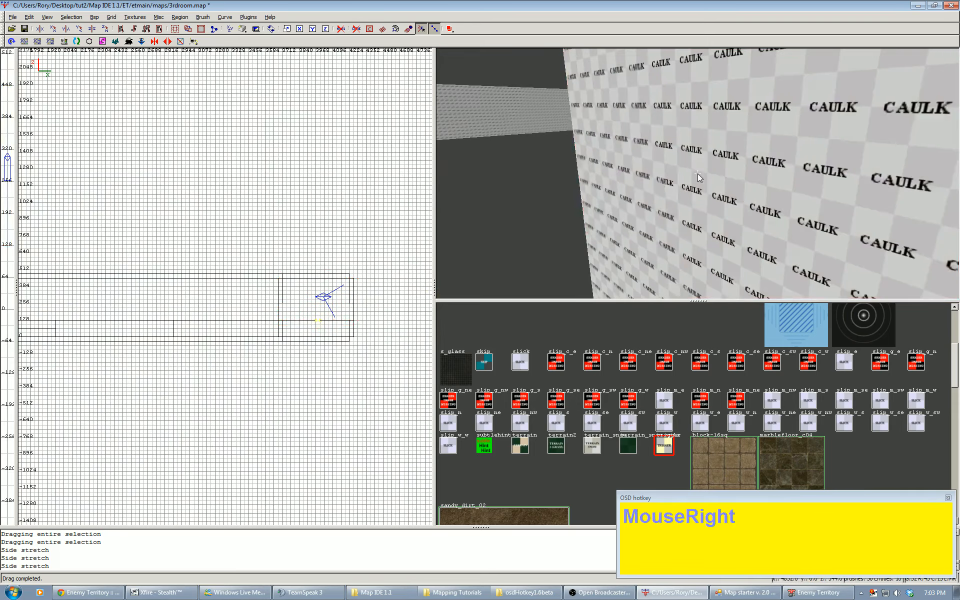
{"action": "scroll", "coordinate": [699, 173], "scroll_direction": "up", "scroll_amount": 5}
{"action": "key", "text": "Left"}
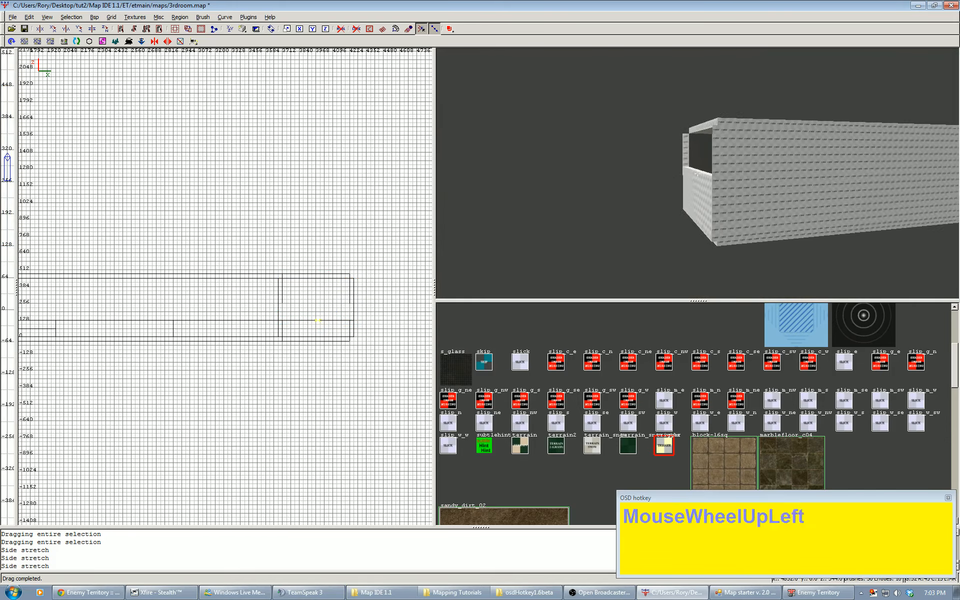
{"action": "scroll", "coordinate": [698, 173], "scroll_direction": "up", "scroll_amount": 4}
{"action": "key", "text": "Left"}
{"action": "right_click", "coordinate": [697, 174]}
{"action": "left_click", "coordinate": [687, 190], "text": "shift"}
{"action": "scroll", "coordinate": [84, 280], "scroll_direction": "down", "scroll_amount": 2}
{"action": "right_click_drag", "start_coordinate": [84, 280], "coordinate": [313, 277]}
{"action": "scroll", "coordinate": [209, 279], "scroll_direction": "up", "scroll_amount": 3}
{"action": "left_click_drag", "start_coordinate": [204, 286], "coordinate": [199, 260]}
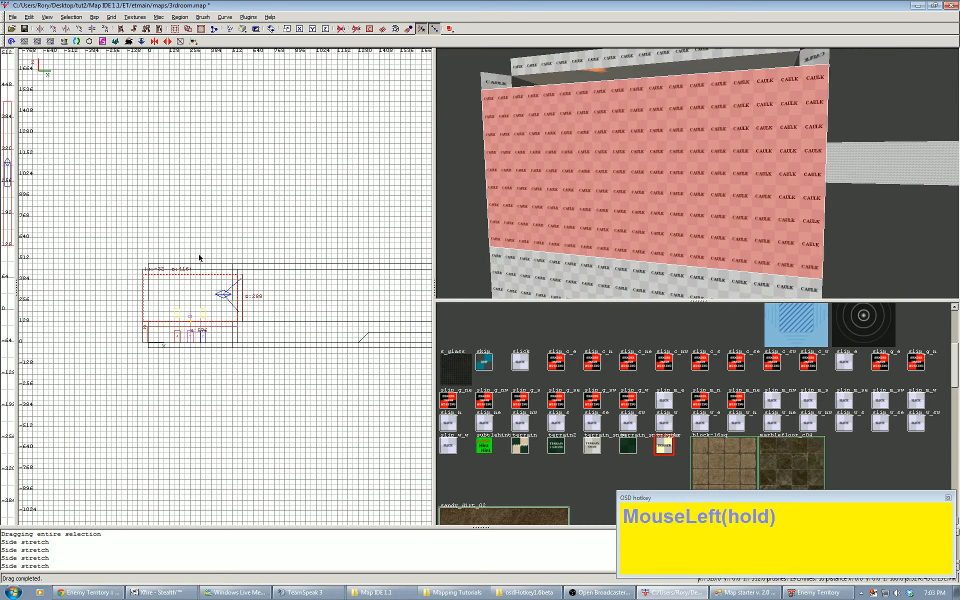
{"action": "key", "text": "Escape"}
Fly through the map's interior and examine the raised walls and ceilings for gaps.
{"action": "scroll", "coordinate": [698, 173], "scroll_direction": "up", "scroll_amount": 4}
{"action": "key", "text": "Right"}
{"action": "key", "text": "Down"}
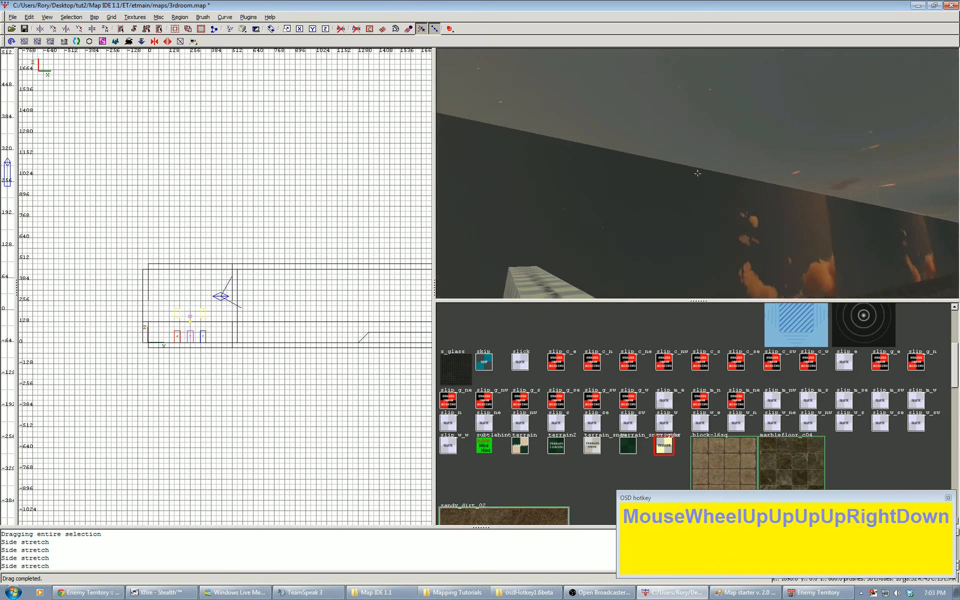
{"action": "scroll", "coordinate": [698, 173], "scroll_direction": "up", "scroll_amount": 5}
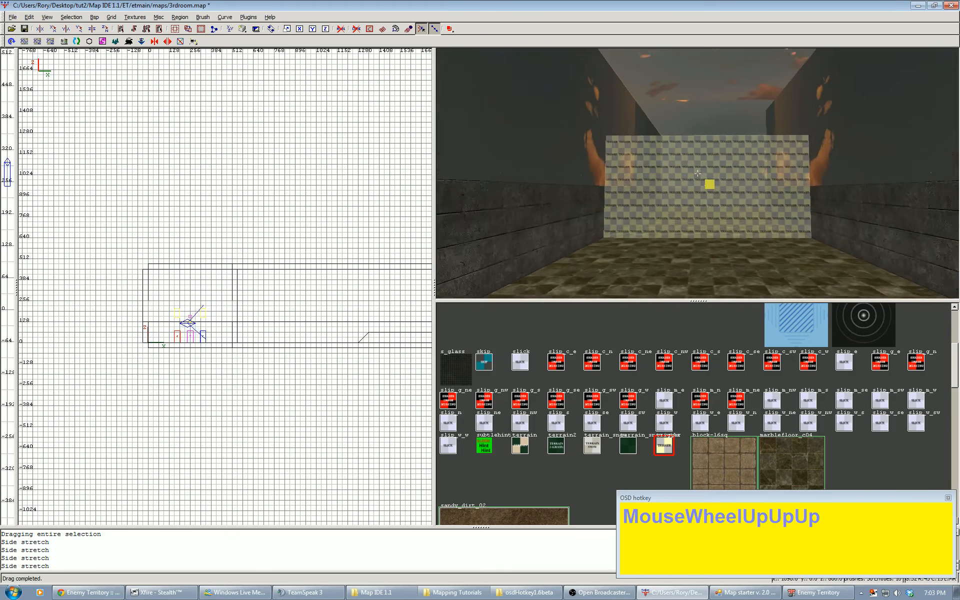
{"action": "key", "text": "Left"}
{"action": "key", "text": "Left"}
{"action": "key", "text": "Left"}
{"action": "scroll", "coordinate": [698, 173], "scroll_direction": "up", "scroll_amount": 3}
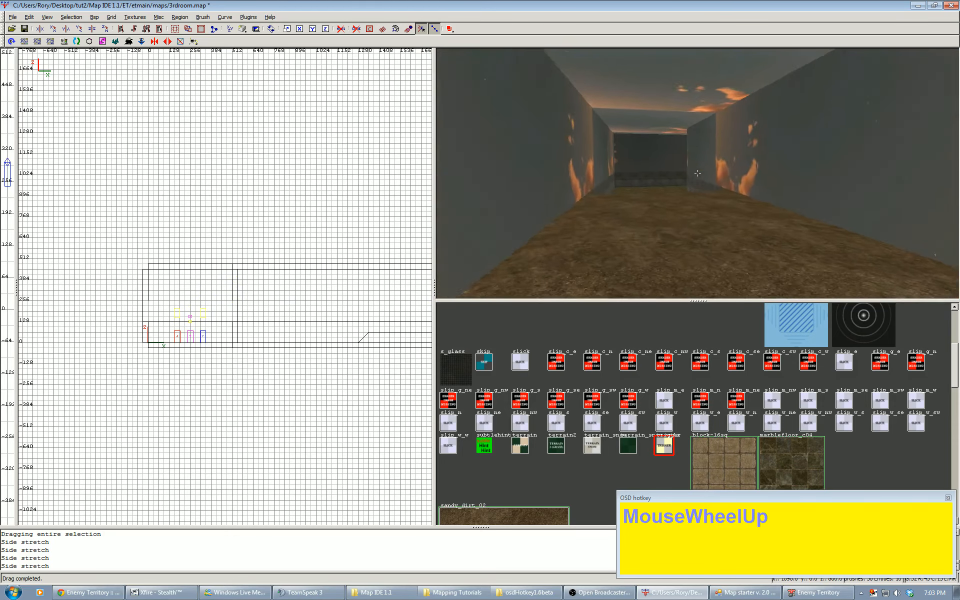
{"action": "key", "text": "Right"}
{"action": "key", "text": "Up"}
{"action": "key", "text": "Up"}
{"action": "key", "text": "Up"}
{"action": "key", "text": "Up"}
{"action": "key", "text": "Up"}
Move the bottom edge of the dirt platform's slope out to x 1216 for a gentler ramp, and clear the selection.
{"action": "right_click", "coordinate": [698, 173]}
{"action": "left_click", "coordinate": [663, 214], "text": "shift"}
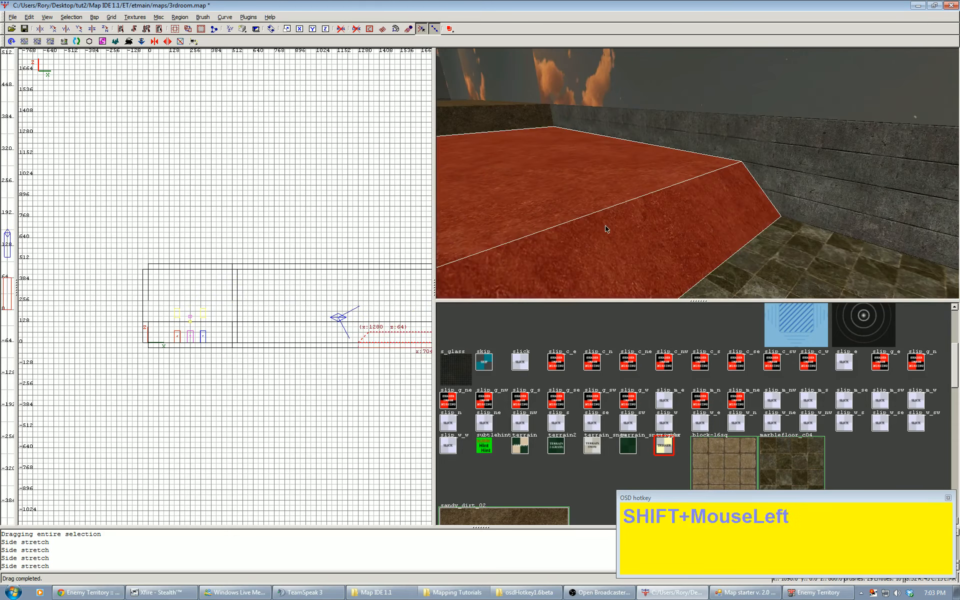
{"action": "key", "text": "ctrl+Tab"}
{"action": "key", "text": "ctrl+Tab"}
{"action": "key", "text": "ctrl+Tab"}
{"action": "scroll", "coordinate": [268, 281], "scroll_direction": "up", "scroll_amount": 4}
{"action": "mouse_move", "coordinate": [243, 310]}
{"action": "right_mouse_down"}
{"action": "mouse_move", "coordinate": [268, 281]}
{"action": "mouse_move", "coordinate": [239, 296]}
{"action": "right_mouse_up"}
{"action": "scroll", "coordinate": [239, 296], "scroll_direction": "up", "scroll_amount": 3}
{"action": "left_click_drag", "start_coordinate": [223, 295], "coordinate": [183, 295]}
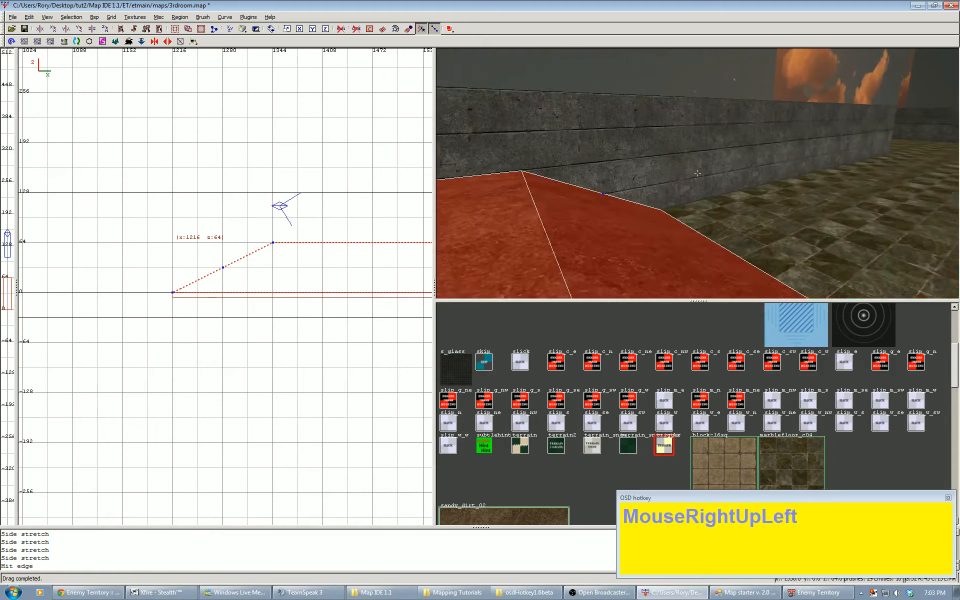
{"action": "right_click", "coordinate": [662, 181]}
{"action": "key", "text": "Escape"}
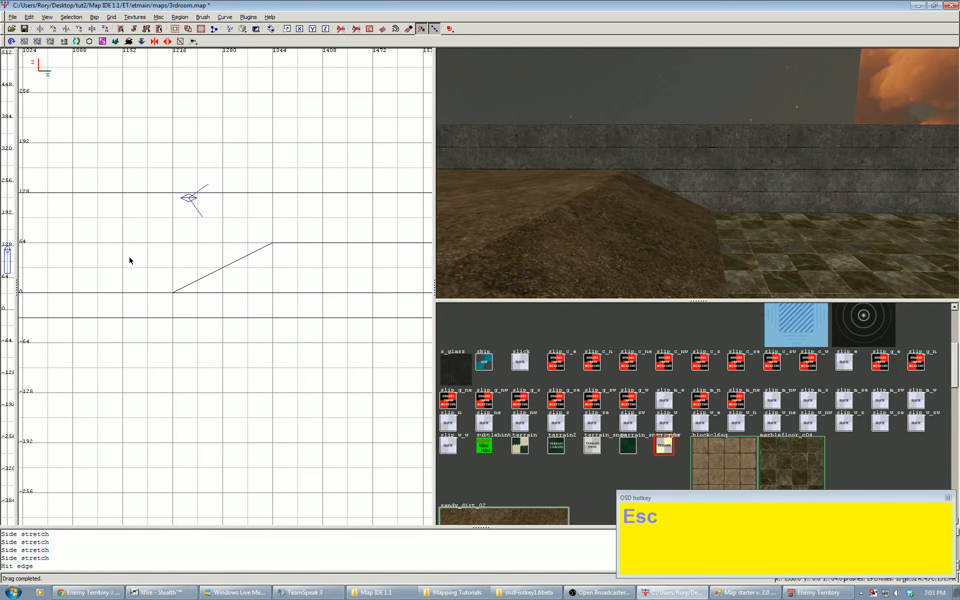
Draw a 64 by 64 brush in the inner corner at x 0, y 3712 where the two lower stone walls meet.
{"action": "scroll", "coordinate": [210, 257], "scroll_direction": "down", "scroll_amount": 4}
{"action": "right_click", "coordinate": [698, 173]}
{"action": "key", "text": "Right"}
{"action": "key", "text": "Right"}
{"action": "key", "text": "Right"}
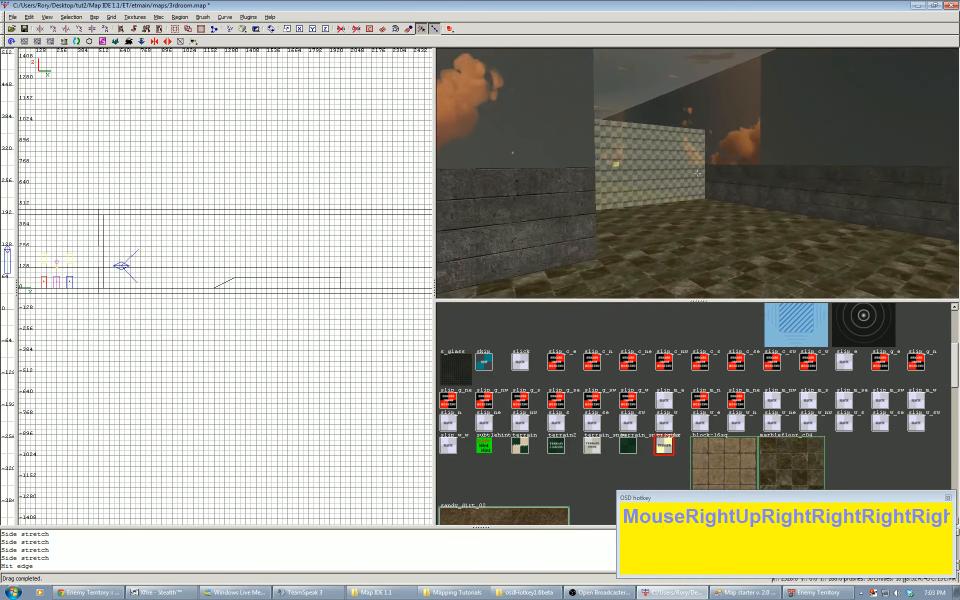
{"action": "right_click", "coordinate": [699, 174]}
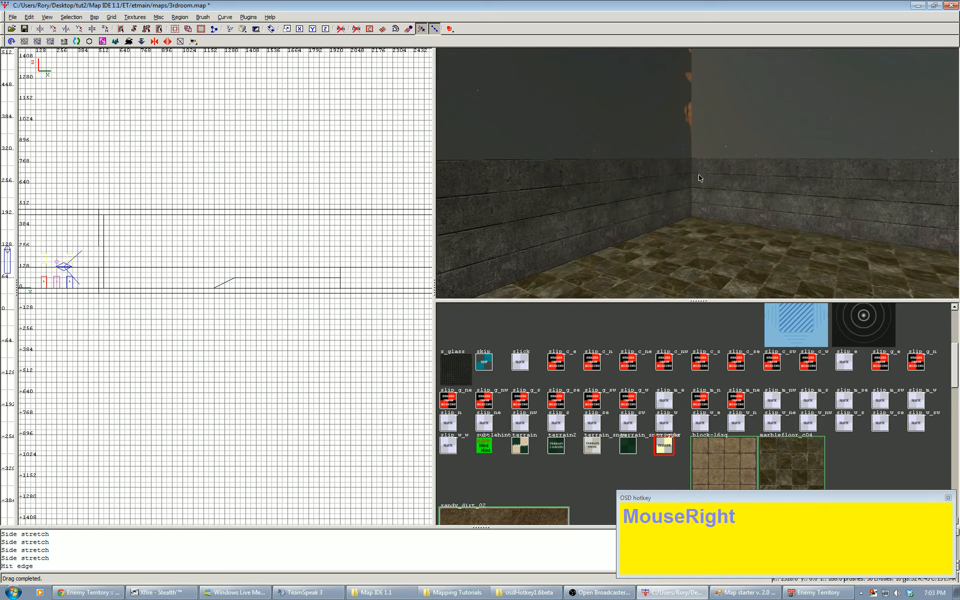
{"action": "left_click", "coordinate": [737, 185], "text": "shift"}
{"action": "scroll", "coordinate": [276, 275], "scroll_direction": "down", "scroll_amount": 2}
{"action": "key", "text": "ctrl+Tab"}
{"action": "key", "text": "ctrl+Tab"}
{"action": "right_click_drag", "start_coordinate": [253, 197], "coordinate": [192, 240]}
{"action": "scroll", "coordinate": [250, 192], "scroll_direction": "up", "scroll_amount": 4}
{"action": "scroll", "coordinate": [250, 193], "scroll_direction": "up", "scroll_amount": 4}
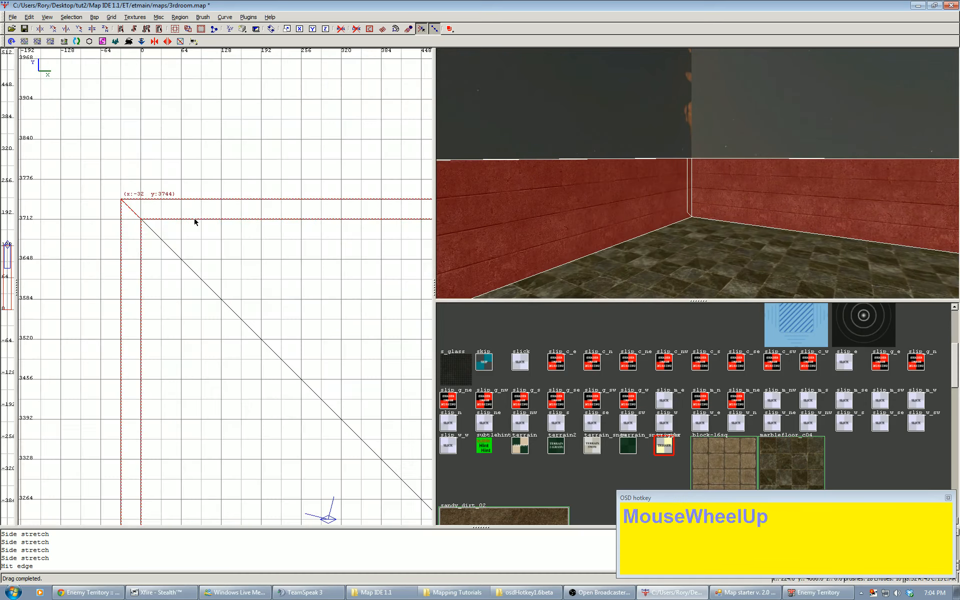
{"action": "key", "text": "Escape"}
{"action": "left_click_drag", "start_coordinate": [144, 223], "coordinate": [197, 260]}
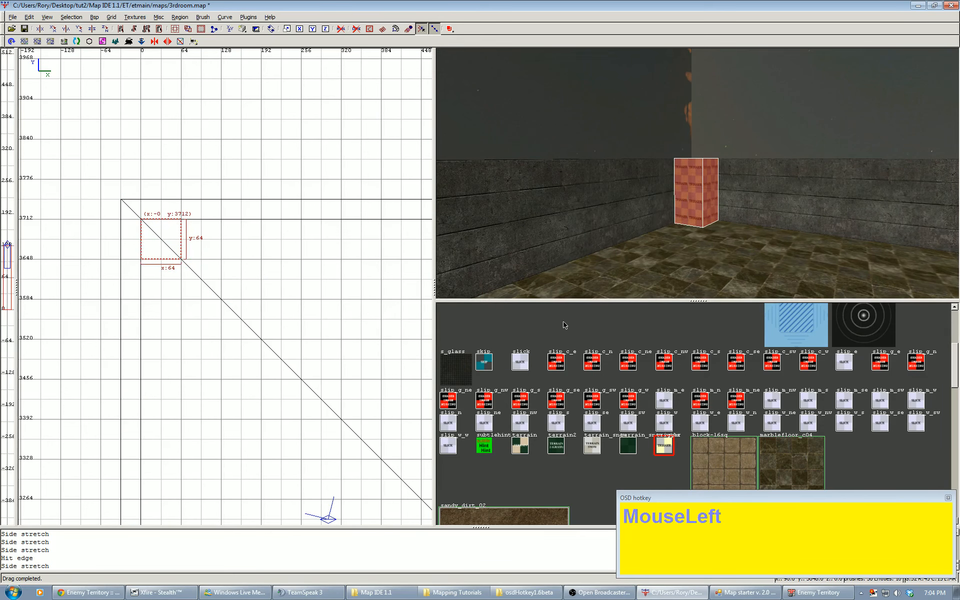
Texture the corner brush with wall03_mid and convert it into a bevel that curves into the corner.
{"action": "scroll", "coordinate": [588, 356], "scroll_direction": "up", "scroll_amount": 3}
{"action": "left_click", "coordinate": [470, 350]}
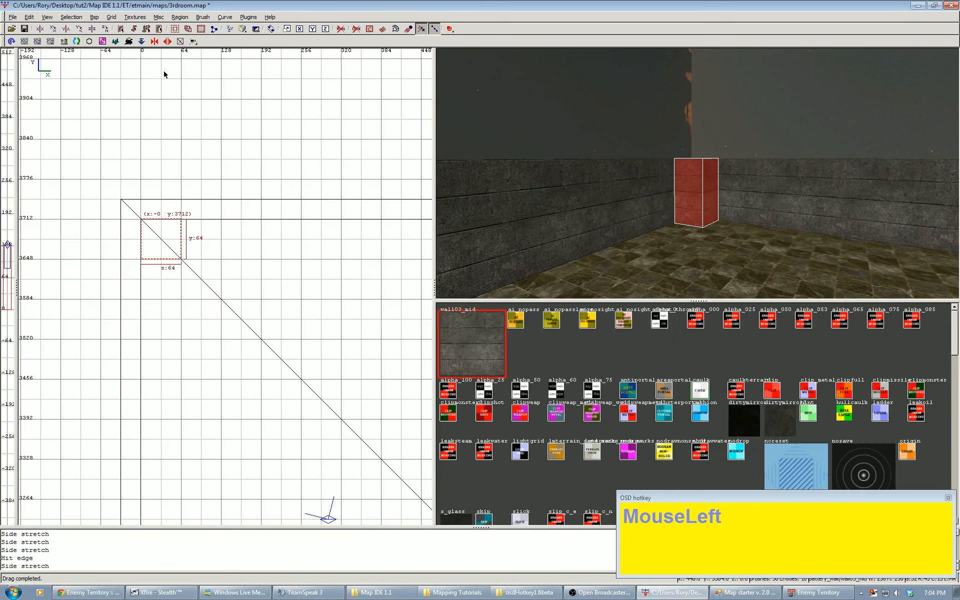
{"action": "left_click", "coordinate": [225, 17]}
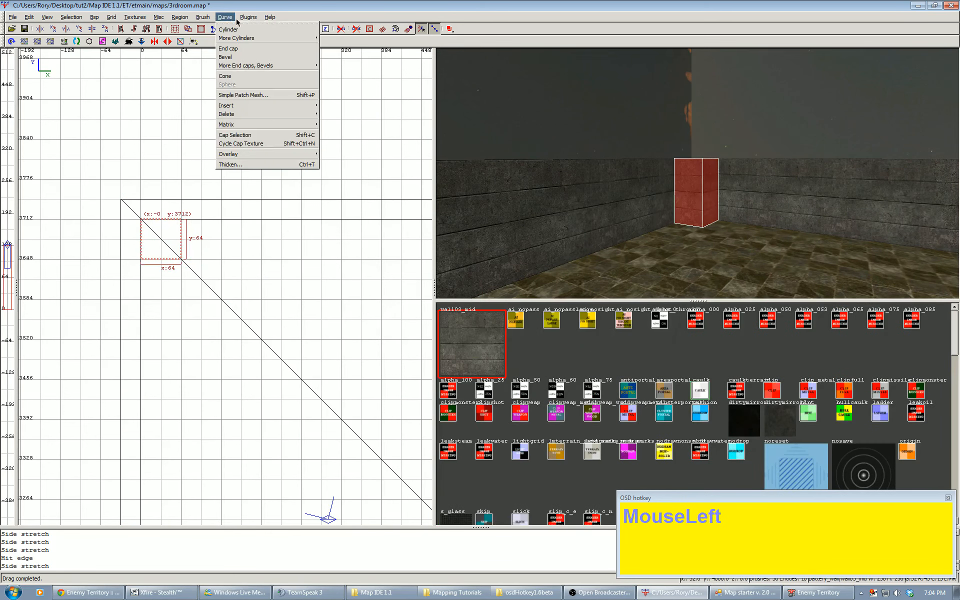
{"action": "left_click", "coordinate": [245, 65]}
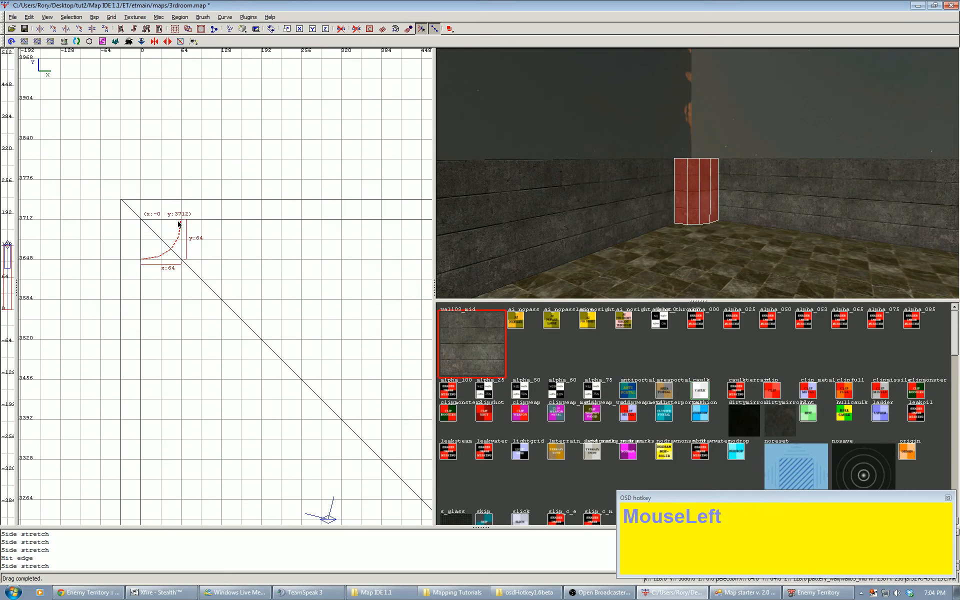
Invert the bevel patch so its textured side faces the room.
{"action": "right_click", "coordinate": [710, 172]}
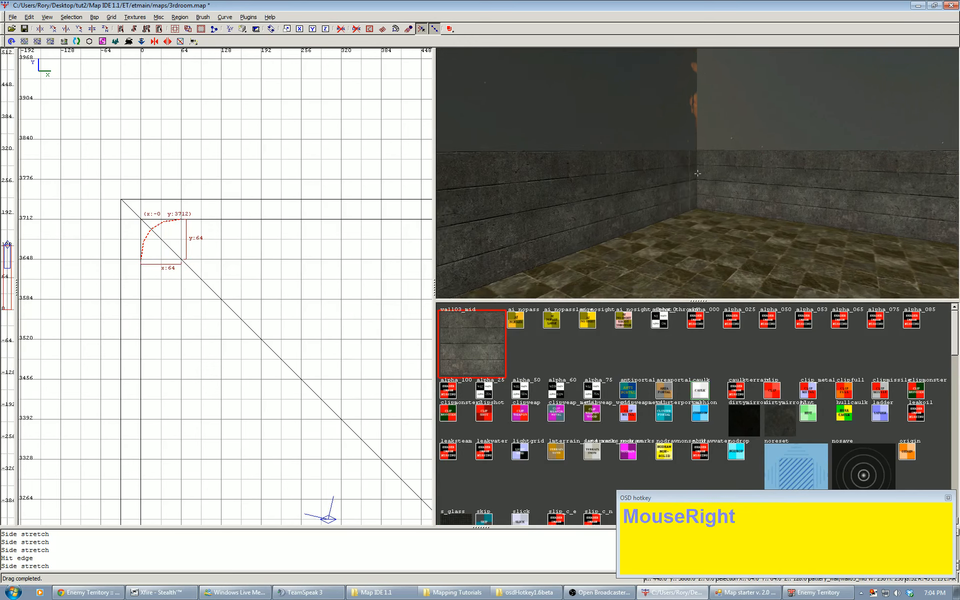
{"action": "key", "text": "Up"}
{"action": "key", "text": "Down"}
{"action": "right_click", "coordinate": [697, 173]}
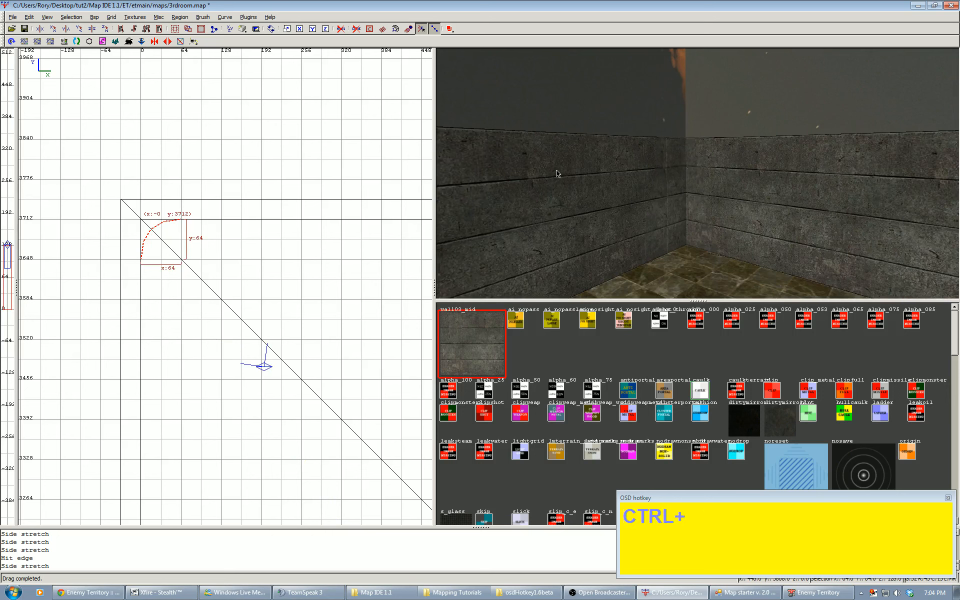
{"action": "key", "text": "ctrl+i"}
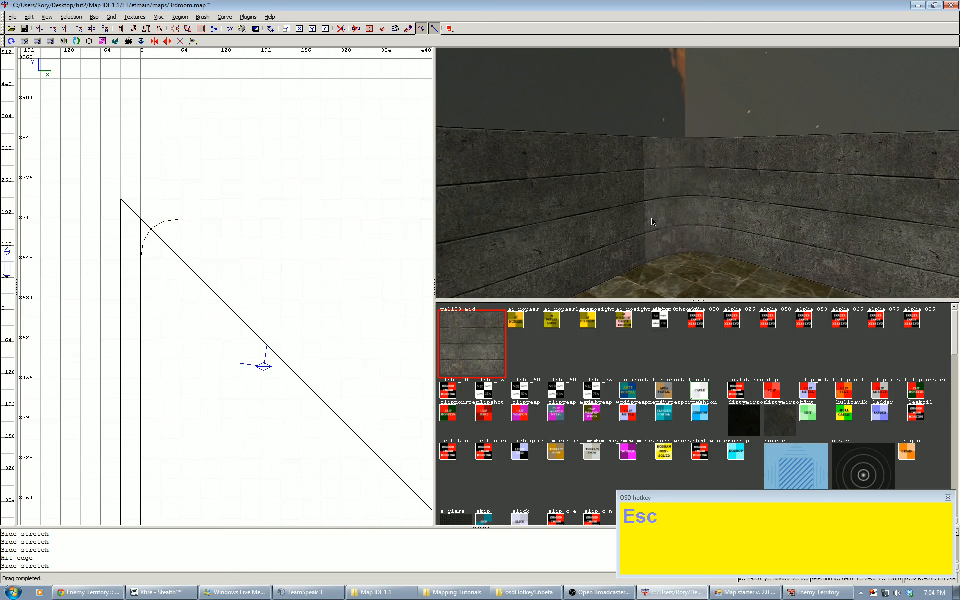
Apply natural texturing to the curved corner patch and check its seams with the adjoining walls up close.
{"action": "key", "text": "shift+s"}
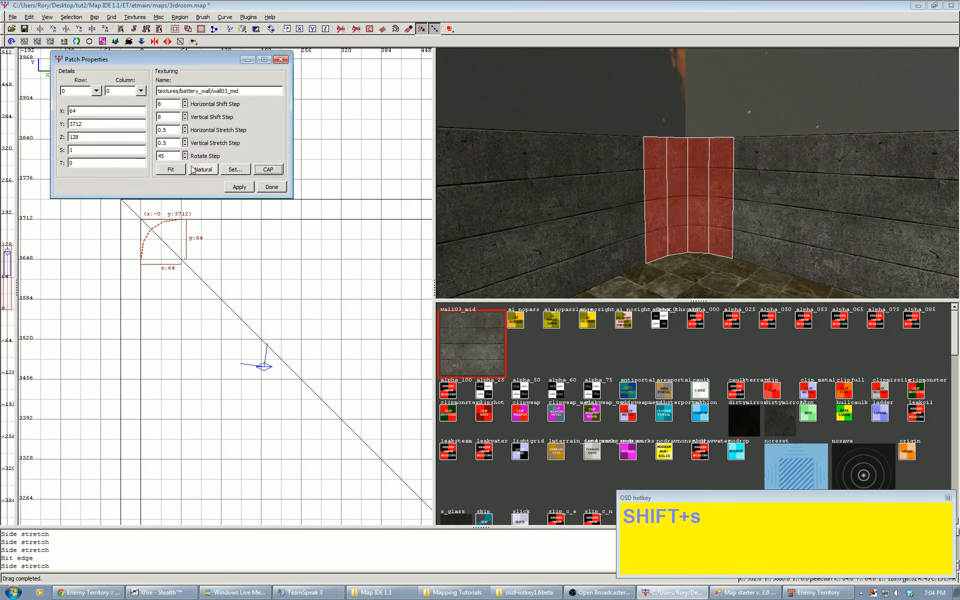
{"action": "key", "text": "Escape"}
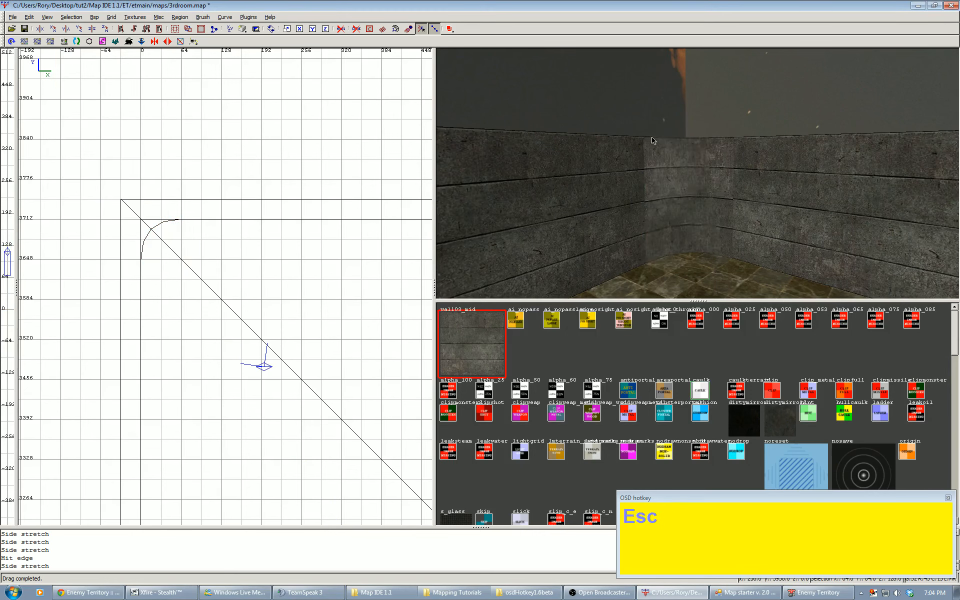
{"action": "right_click", "coordinate": [698, 173]}
{"action": "key", "text": "Up"}
{"action": "key", "text": "Right"}
{"action": "key", "text": "Down"}
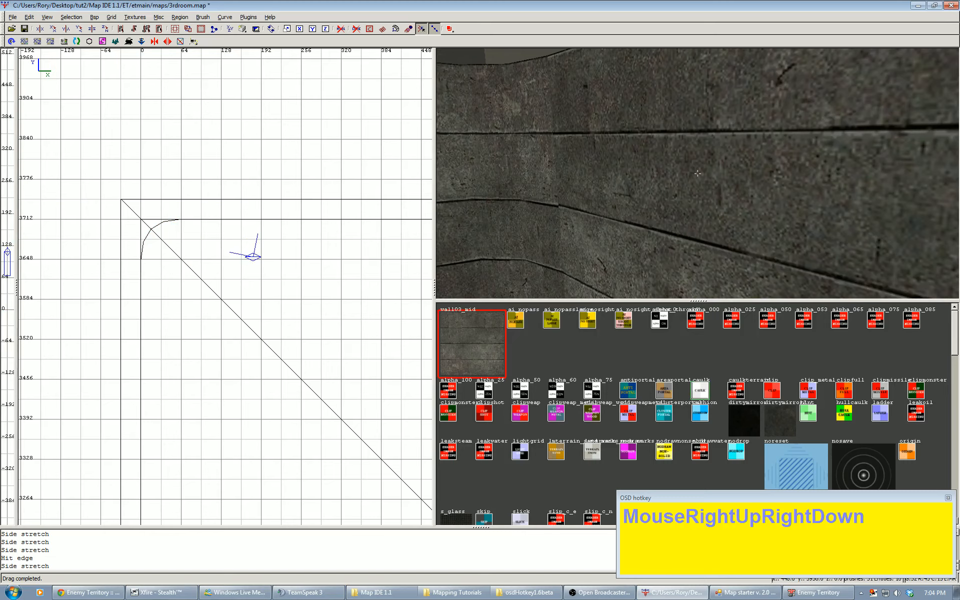
{"action": "key", "text": "Left"}
{"action": "key", "text": "Up"}
{"action": "key", "text": "Down"}
{"action": "key", "text": "Up"}
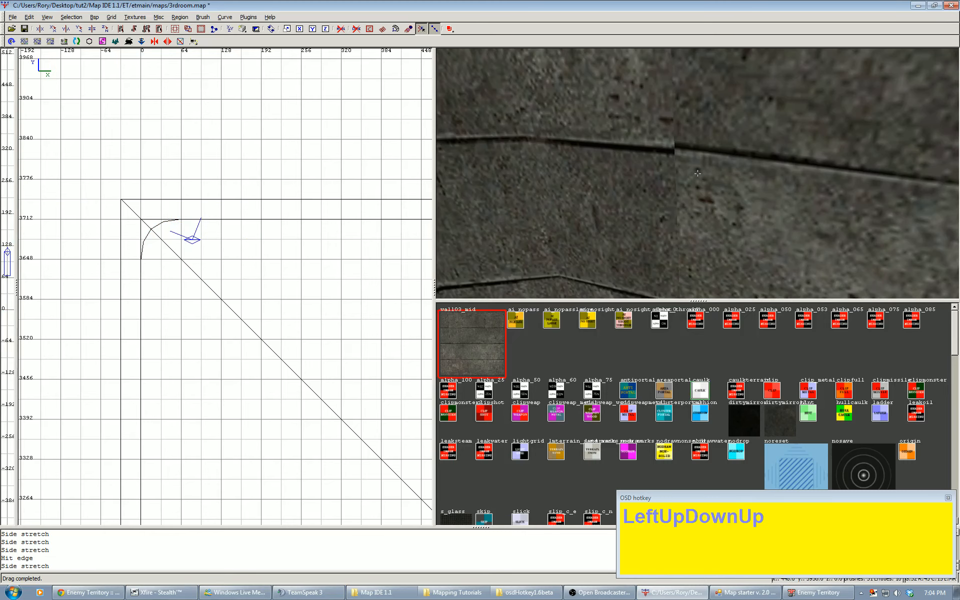
{"action": "key", "text": "Down"}
{"action": "key", "text": "Up"}
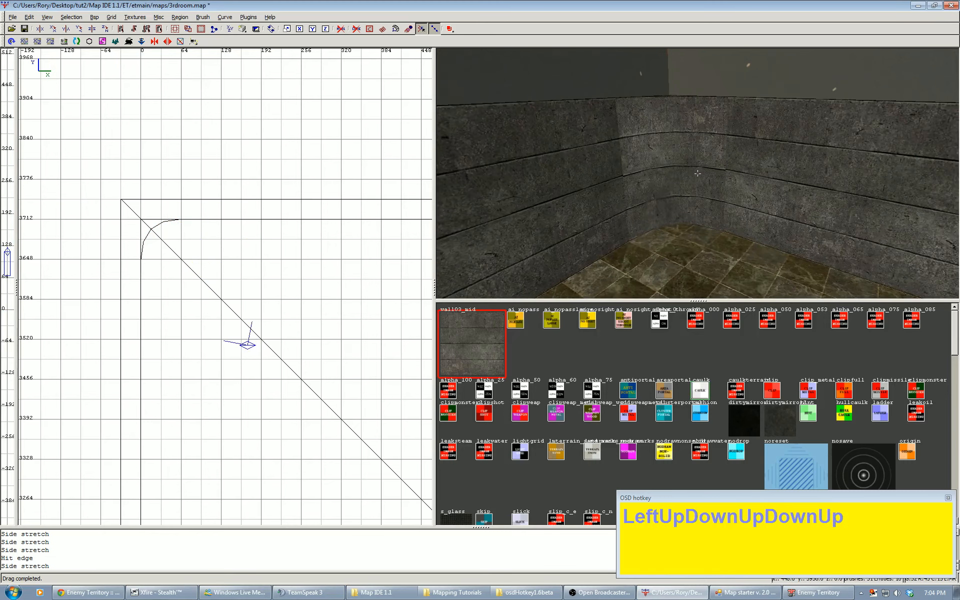
Select the two wall faces beside the curved patch and review their texture settings in the Surface Inspector.
{"action": "left_click", "coordinate": [597, 178], "text": "ctrl+shift"}
{"action": "left_click", "coordinate": [576, 207], "text": "ctrl+alt+shift"}
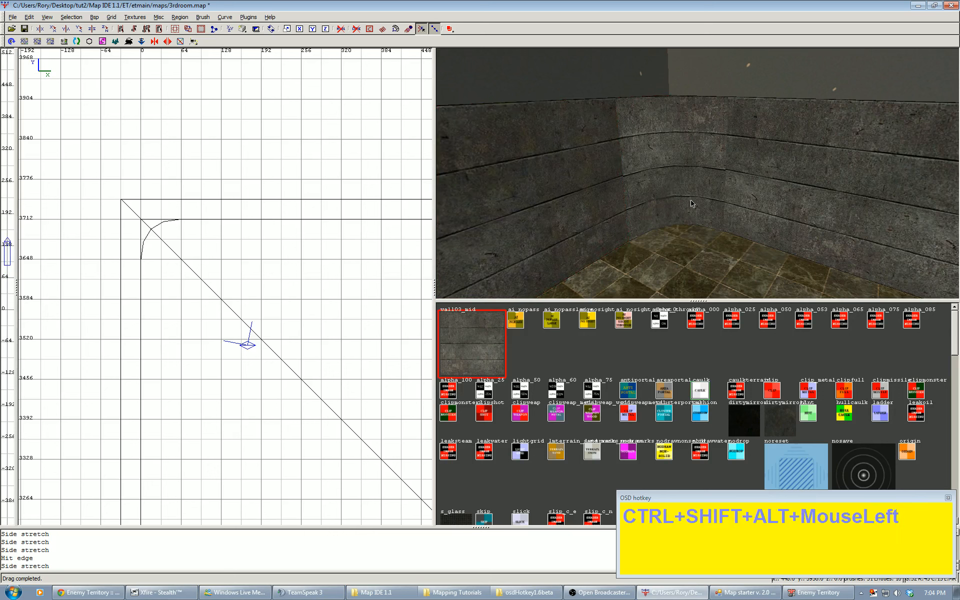
{"action": "key", "text": "s"}
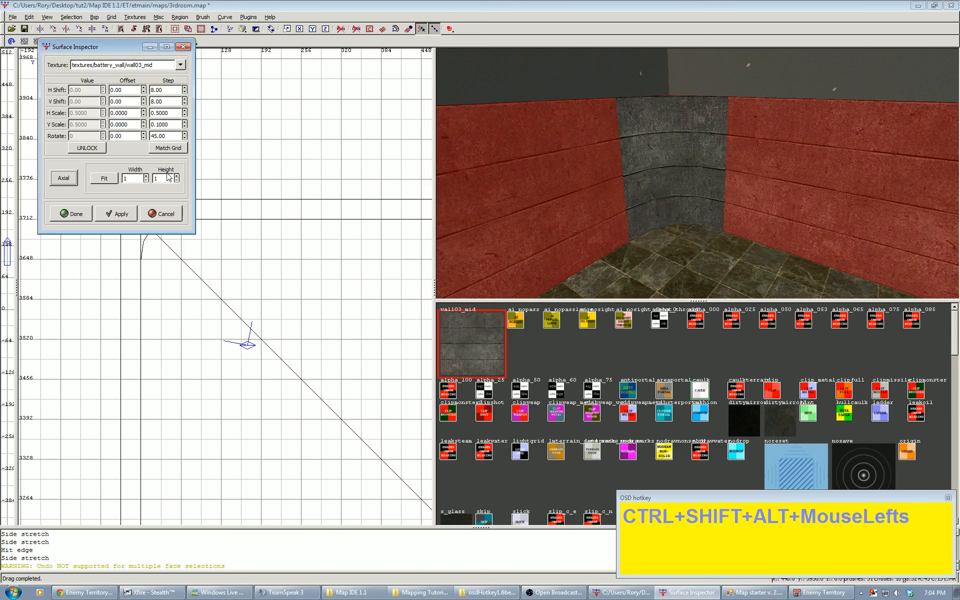
{"action": "left_click", "coordinate": [181, 49]}
{"action": "key", "text": "Escape"}
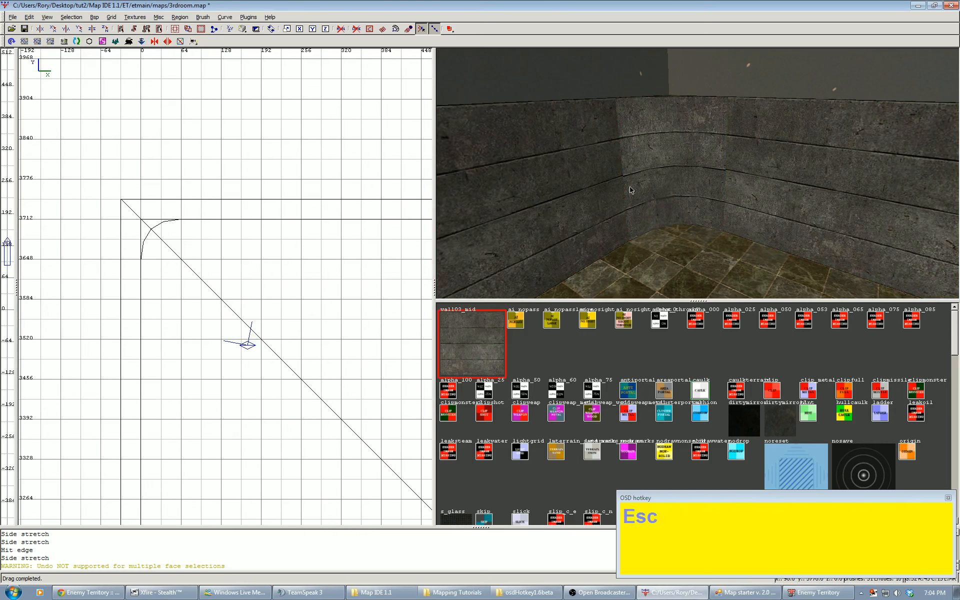
Reapply natural texturing to the curved patch and rotate its texture in 45-degree steps to match the adjoining wall.
{"action": "key", "text": "shift+s"}
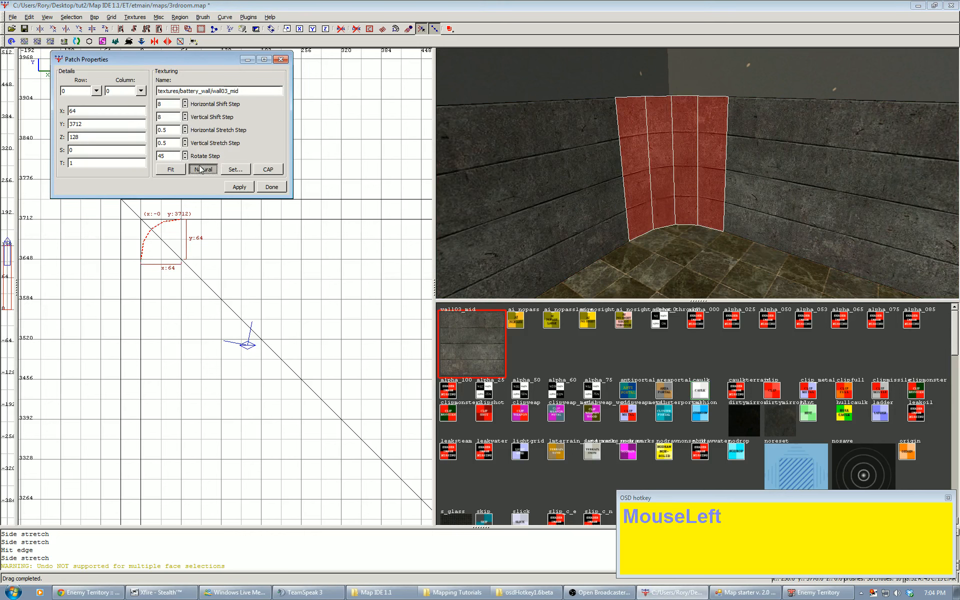
{"action": "right_click", "coordinate": [698, 173]}
{"action": "key", "text": "Up"}
{"action": "key", "text": "Up"}
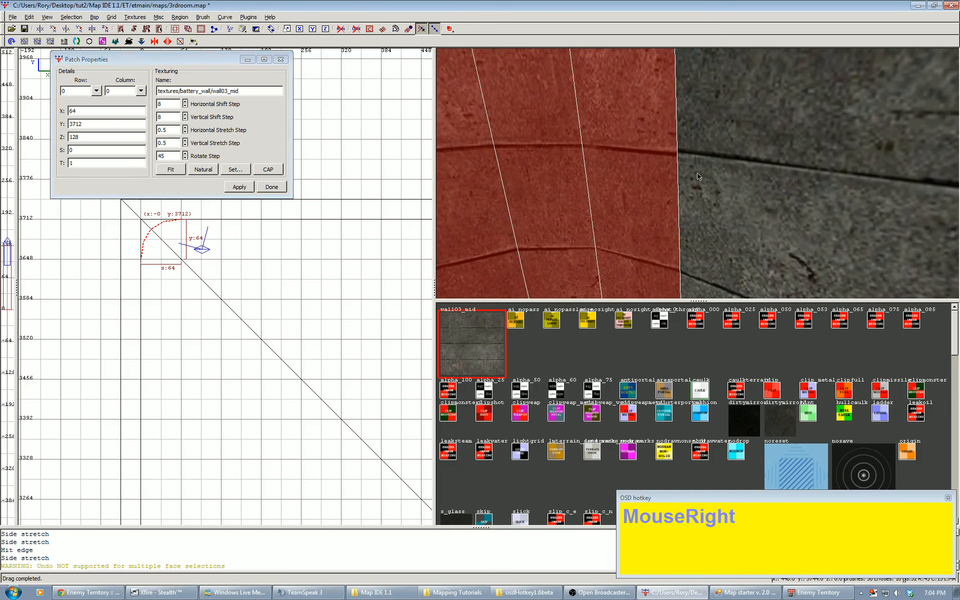
{"action": "left_click", "coordinate": [186, 158]}
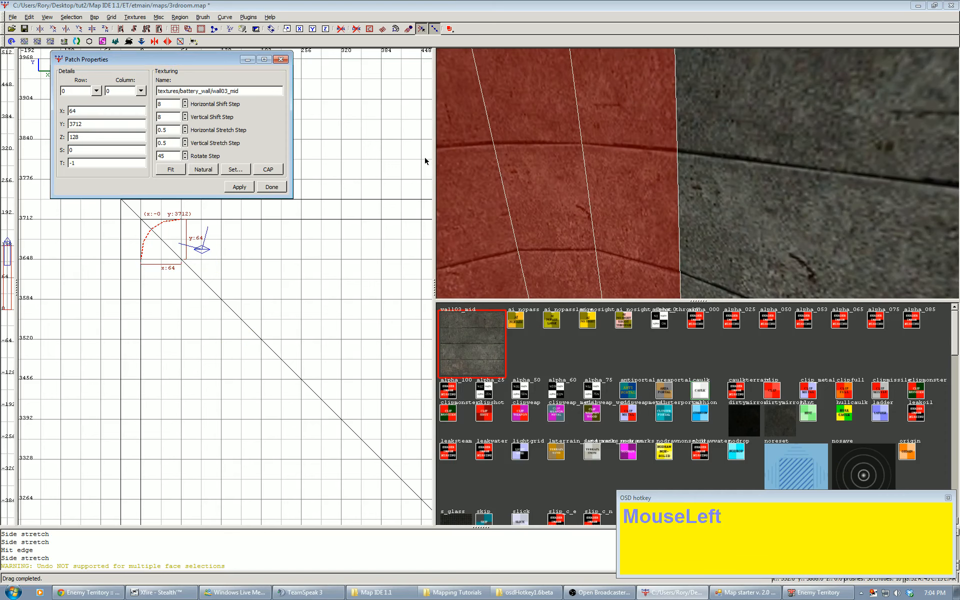
{"action": "key", "text": "Escape"}
Examine the retextured curved corner and its seams from several viewpoints.
{"action": "right_click", "coordinate": [583, 162]}
{"action": "key", "text": "Down"}
{"action": "key", "text": "Left"}
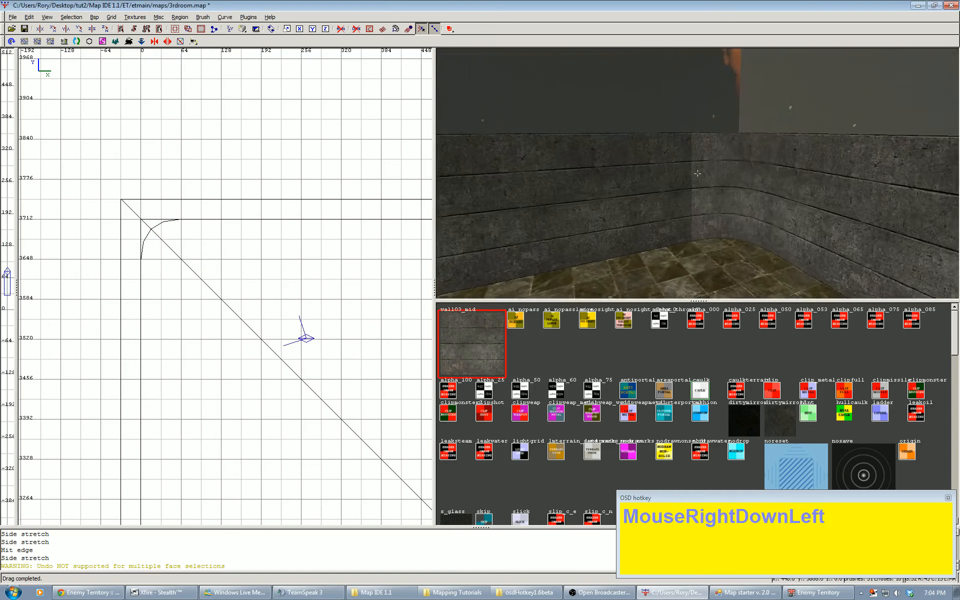
{"action": "key", "text": "Right"}
{"action": "key", "text": "Up"}
{"action": "key", "text": "Left"}
{"action": "key", "text": "Right"}
Cap the curved corner patch with the Bevel cap type, keeping the result in a func_group.
{"action": "left_click", "coordinate": [713, 178], "text": "shift"}
{"action": "scroll", "coordinate": [273, 240], "scroll_direction": "down", "scroll_amount": 5}
{"action": "scroll", "coordinate": [649, 218], "scroll_direction": "up", "scroll_amount": 2}
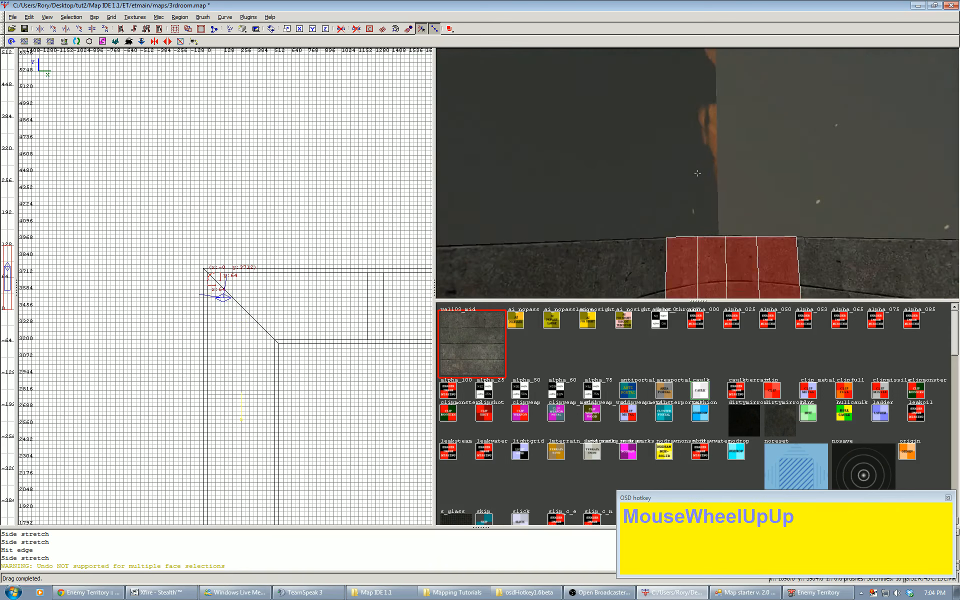
{"action": "scroll", "coordinate": [665, 200], "scroll_direction": "down", "scroll_amount": 1}
{"action": "scroll", "coordinate": [698, 173], "scroll_direction": "up", "scroll_amount": 1}
{"action": "right_click_drag", "start_coordinate": [698, 173], "coordinate": [560, 150]}
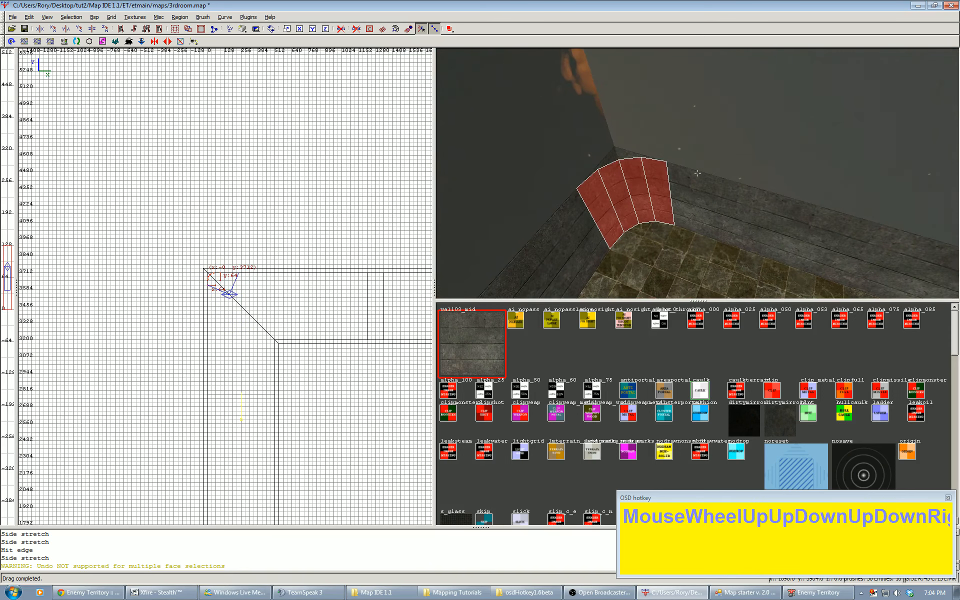
{"action": "left_click", "coordinate": [408, 28]}
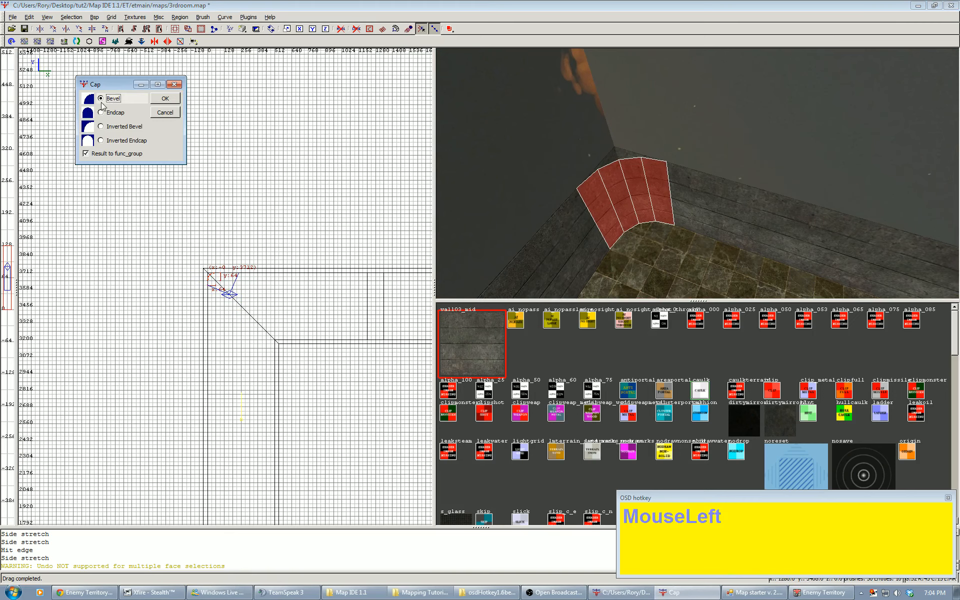
{"action": "left_click", "coordinate": [165, 98]}
{"action": "right_click_drag", "start_coordinate": [698, 174], "coordinate": [698, 173]}
{"action": "right_click", "coordinate": [698, 174]}
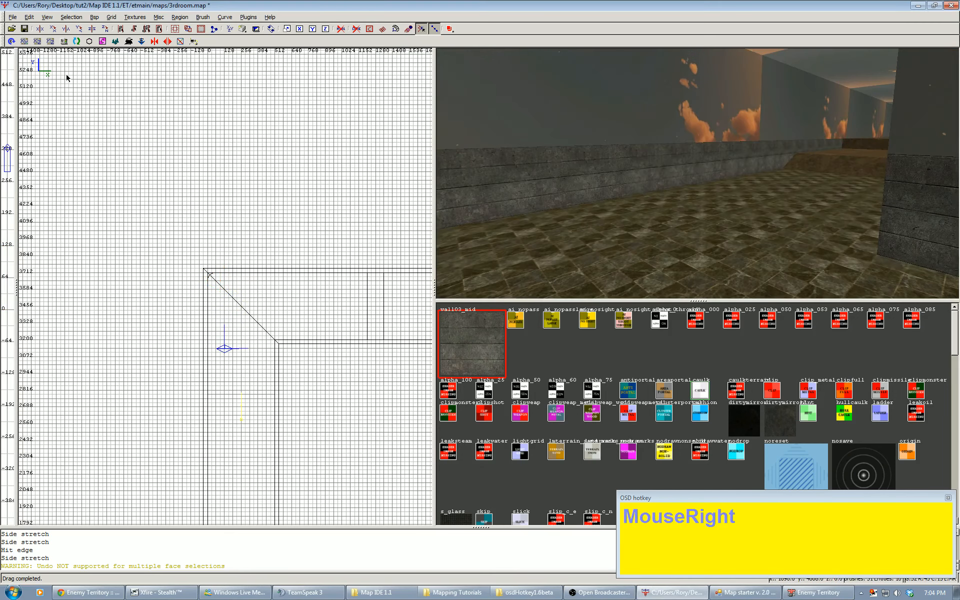
Save 3rdroom.map and compile it with the single BSP -meta option.
{"action": "left_click", "coordinate": [24, 29]}
{"action": "left_click", "coordinate": [93, 17]}
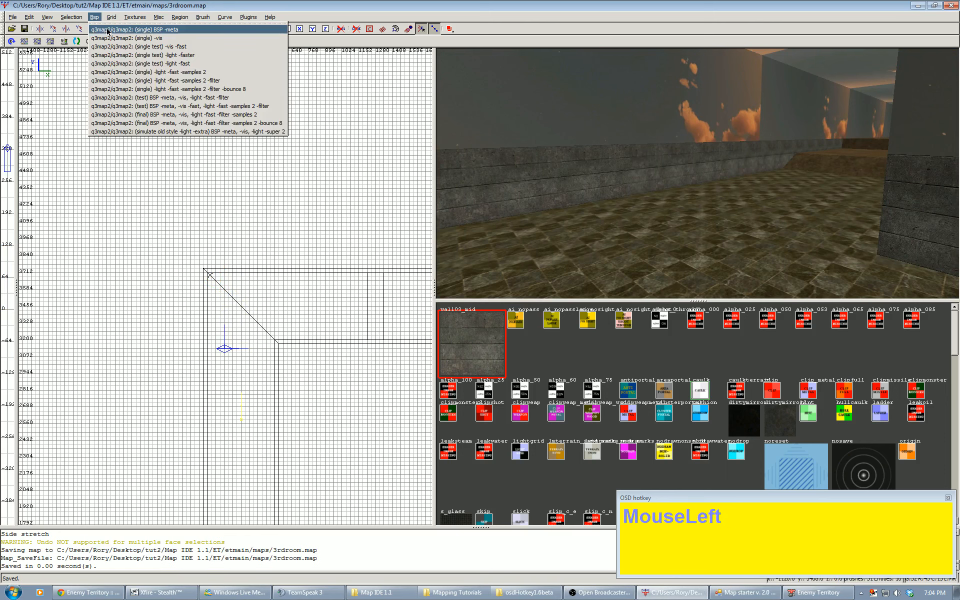
{"action": "left_click", "coordinate": [108, 30]}
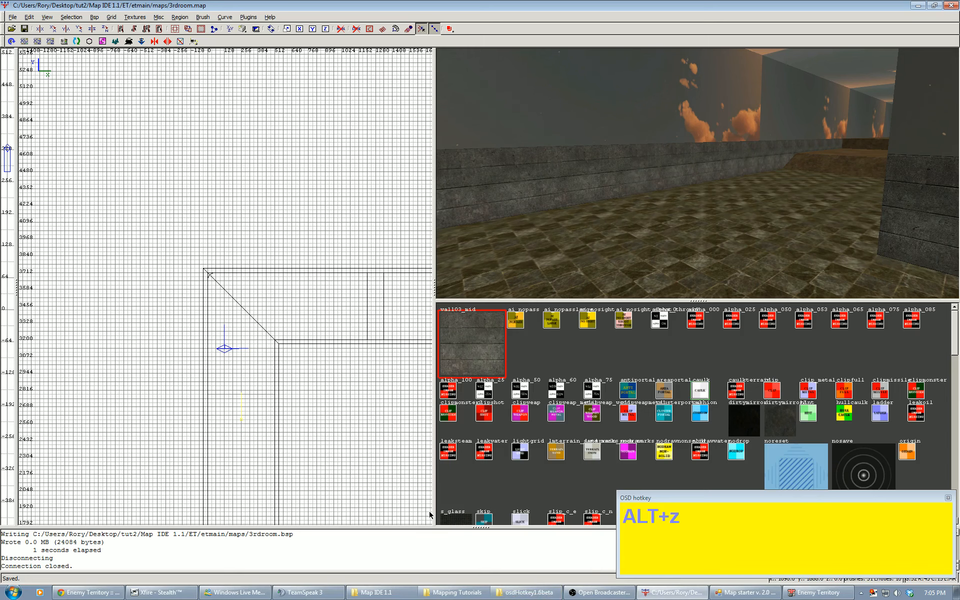
Switch to Enemy Territory and playtest the first corridor, strafe-jumping from the start line to the curved corner.
{"action": "key", "text": "alt+z"}
{"action": "key", "text": "w"}
{"action": "key", "text": "a"}
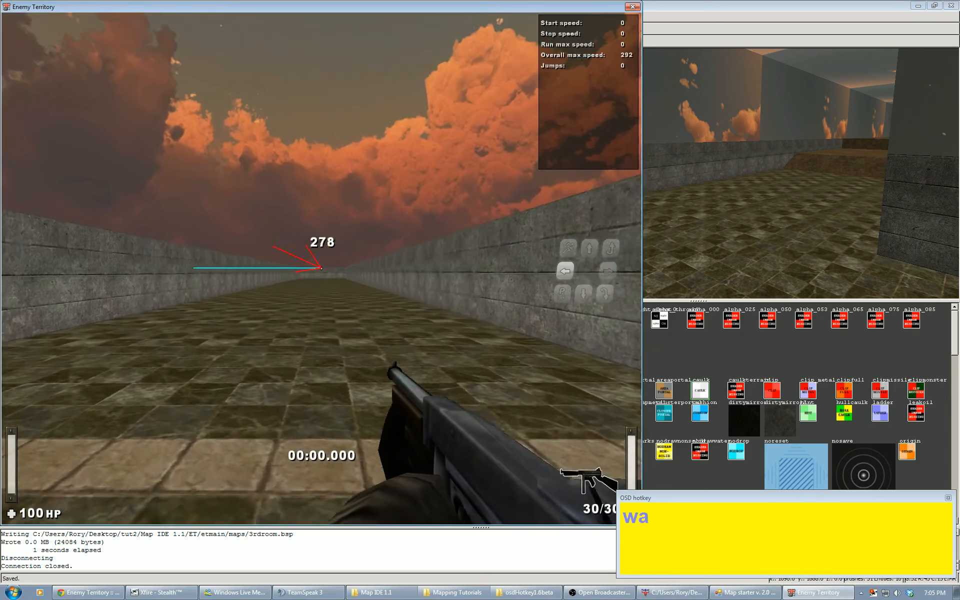
{"action": "key", "text": "s"}
{"action": "key", "text": "d"}
{"action": "key", "text": "shift+a"}
{"action": "key", "text": "space"}
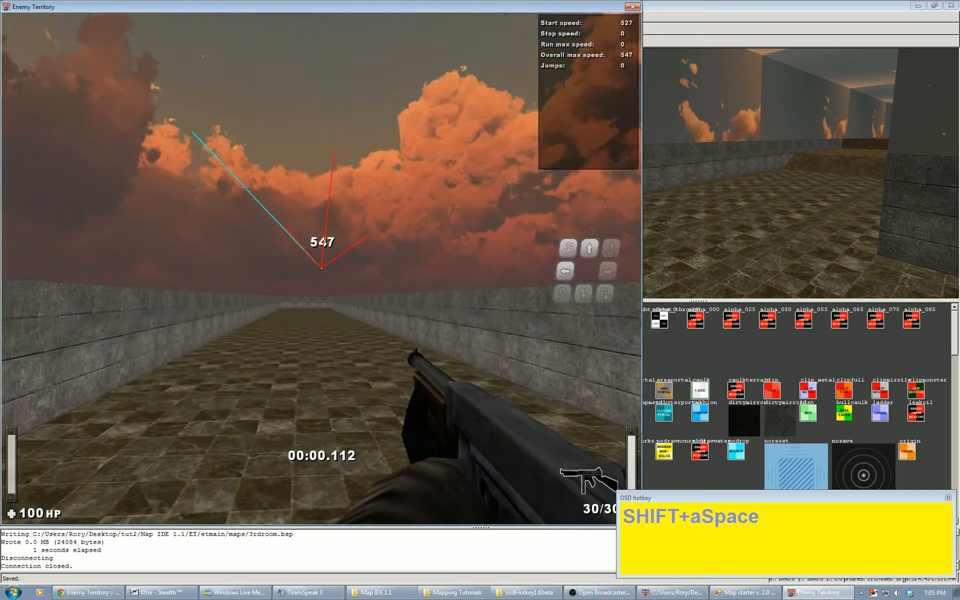
{"action": "key", "text": "space"}
{"action": "key", "text": "d"}
{"action": "key", "text": "space"}
{"action": "key", "text": "space"}
{"action": "key", "text": "a"}
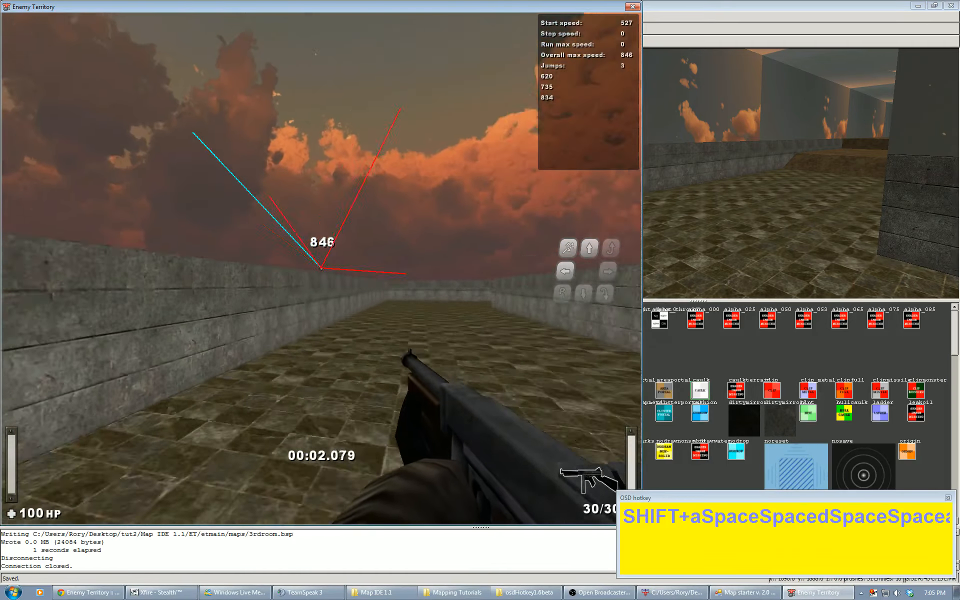
{"action": "key", "text": "d"}
{"action": "key", "text": "space"}
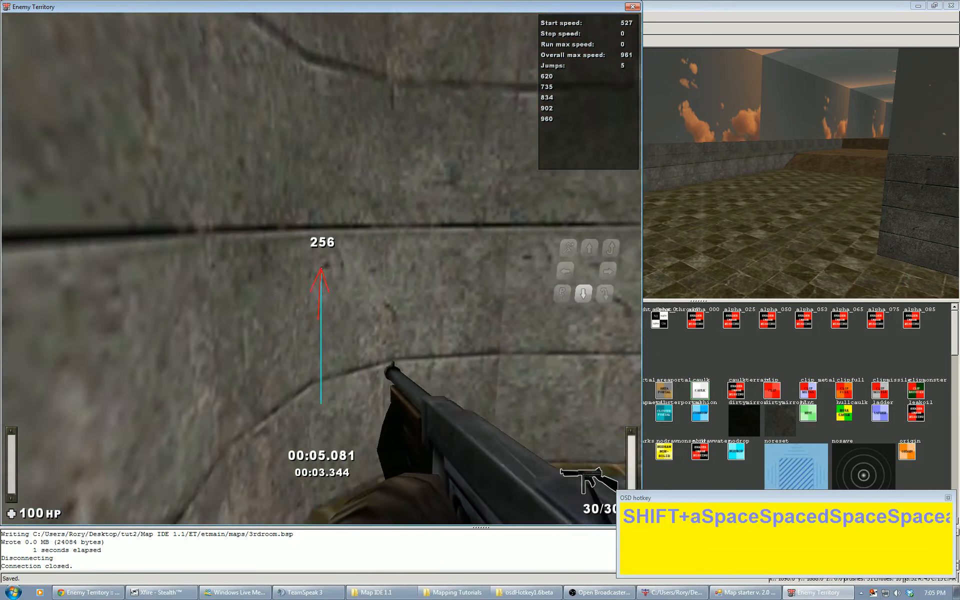
Test the curved corner wall with gunfire and strafe-jump along the middle corridor onto the dirt ramp.
{"action": "left_click", "coordinate": [321, 268]}
{"action": "key", "text": "w"}
{"action": "key", "text": "a"}
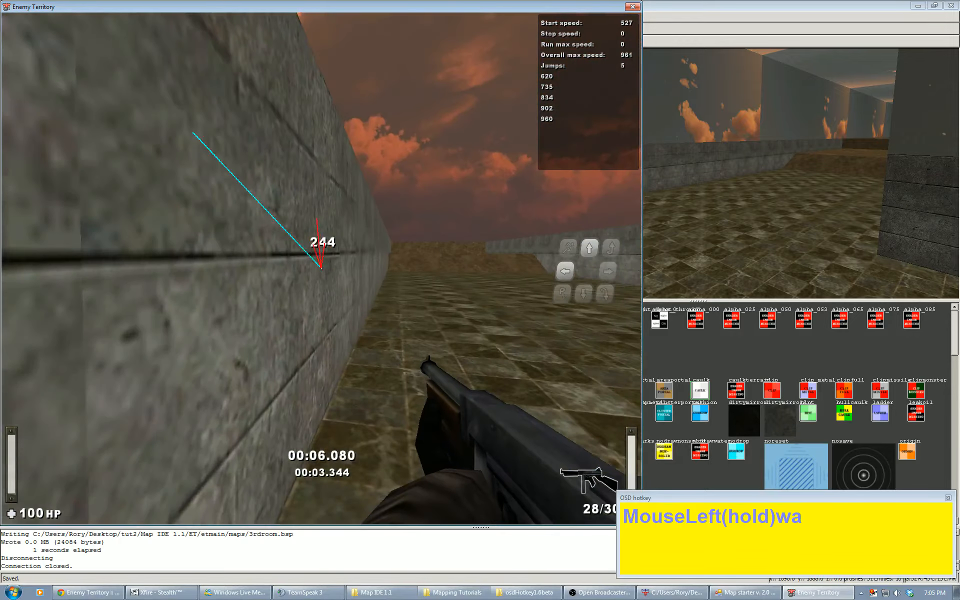
{"action": "key", "text": "d"}
{"action": "key", "text": "w"}
{"action": "key", "text": "shift+a"}
{"action": "key", "text": "space"}
{"action": "key", "text": "space"}
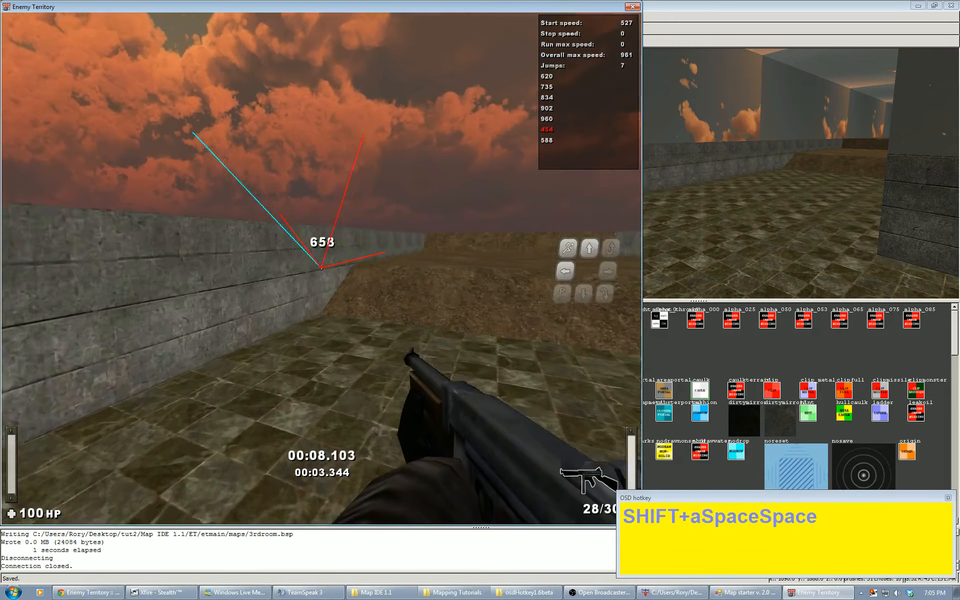
{"action": "key", "text": "d"}
{"action": "key", "text": "space"}
{"action": "key", "text": "space"}
{"action": "key", "text": "a"}
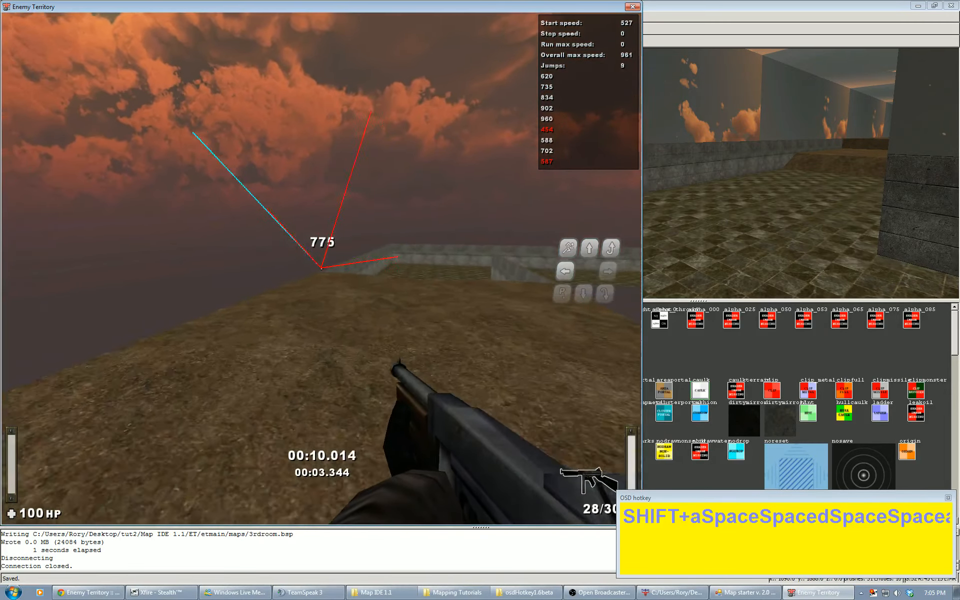
Strafe-jump from the dirt ramp through the last corridor to finish the timer run.
{"action": "key", "text": "space"}
{"action": "key", "text": "space"}
{"action": "key", "text": "d"}
{"action": "key", "text": "space"}
{"action": "key", "text": "w"}
{"action": "key", "text": "a"}
{"action": "key", "text": "space"}
{"action": "key", "text": "d"}
{"action": "key", "text": "space"}
{"action": "key", "text": "space"}
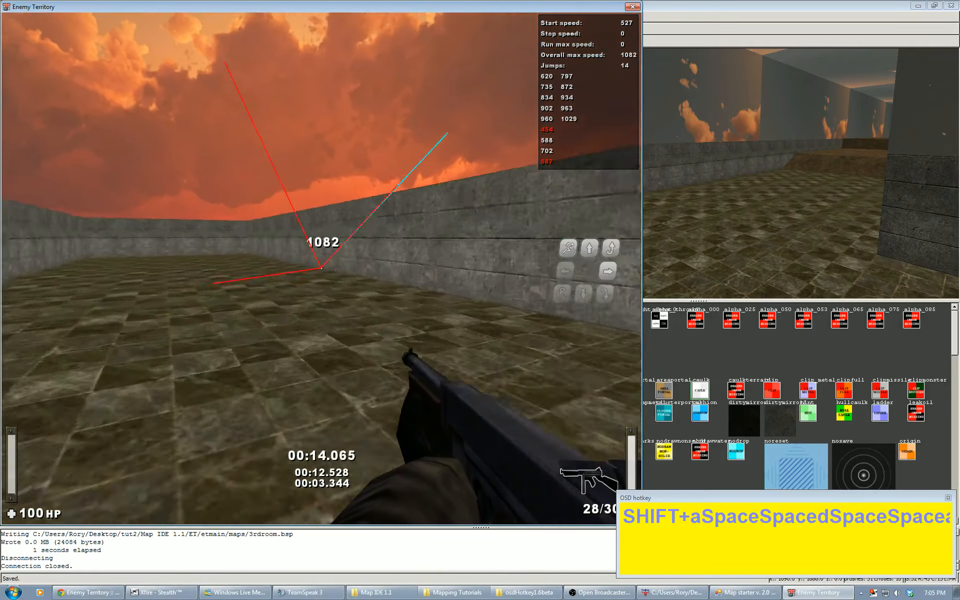
{"action": "key", "text": "a"}
{"action": "key", "text": "space"}
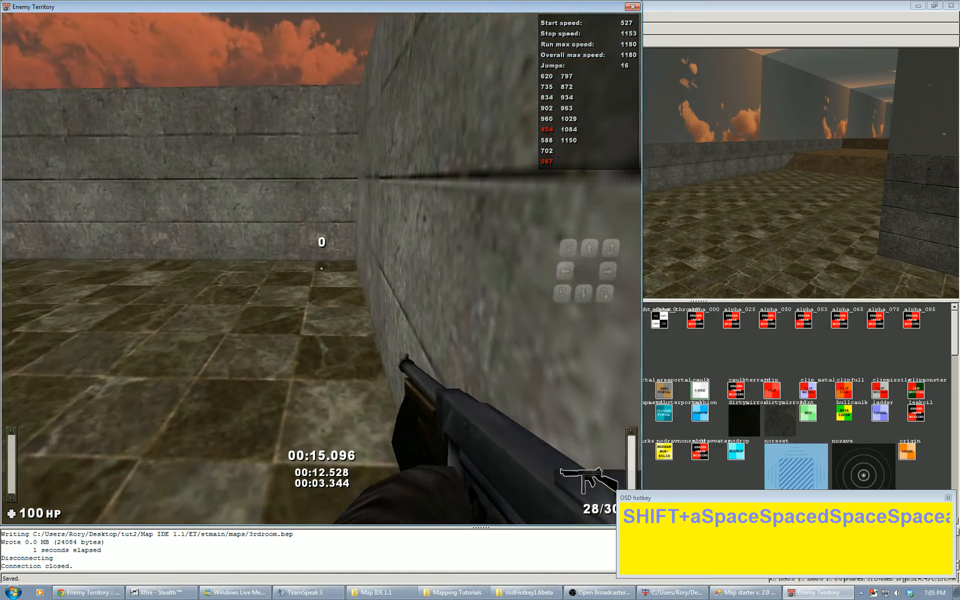
Respawn at the start of the course and close the game with the /quit console command.
{"action": "key", "text": "a"}
{"action": "key", "text": "p"}
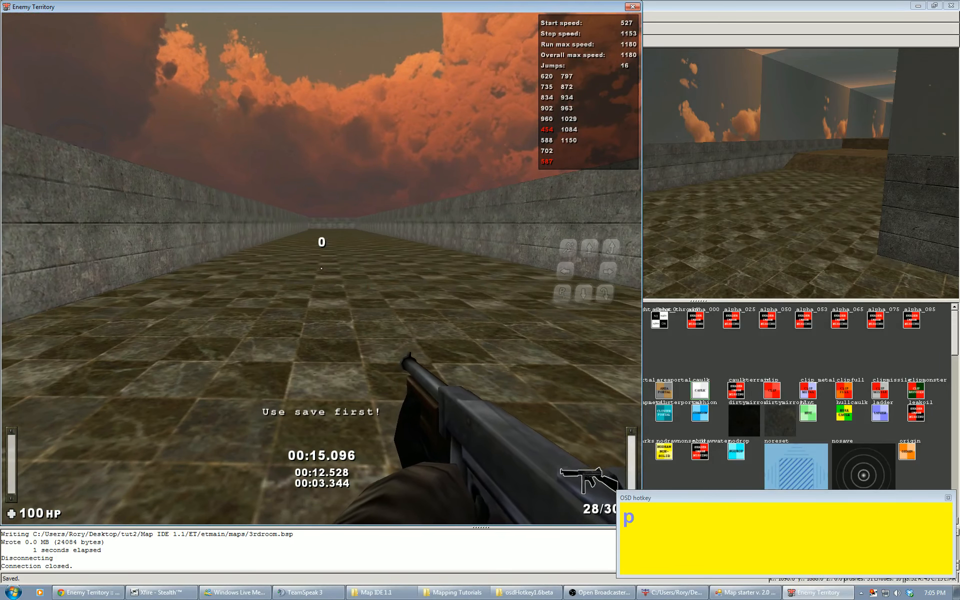
{"action": "key", "text": "a"}
{"action": "key", "text": "w"}
{"action": "key", "text": "k"}
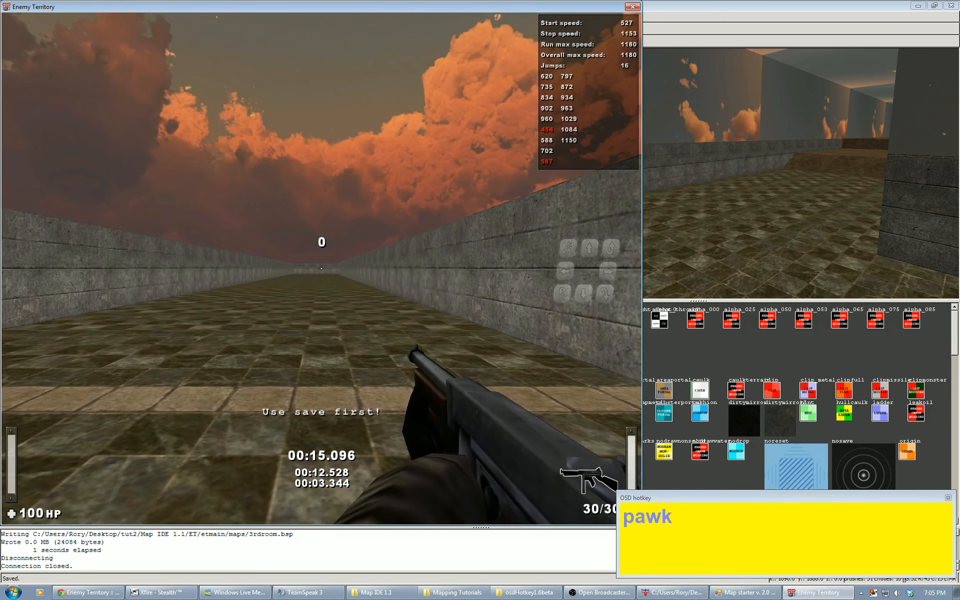
{"action": "key", "text": "grave"}
{"action": "type", "text": "/quit"}
{"action": "key", "text": "Return"}
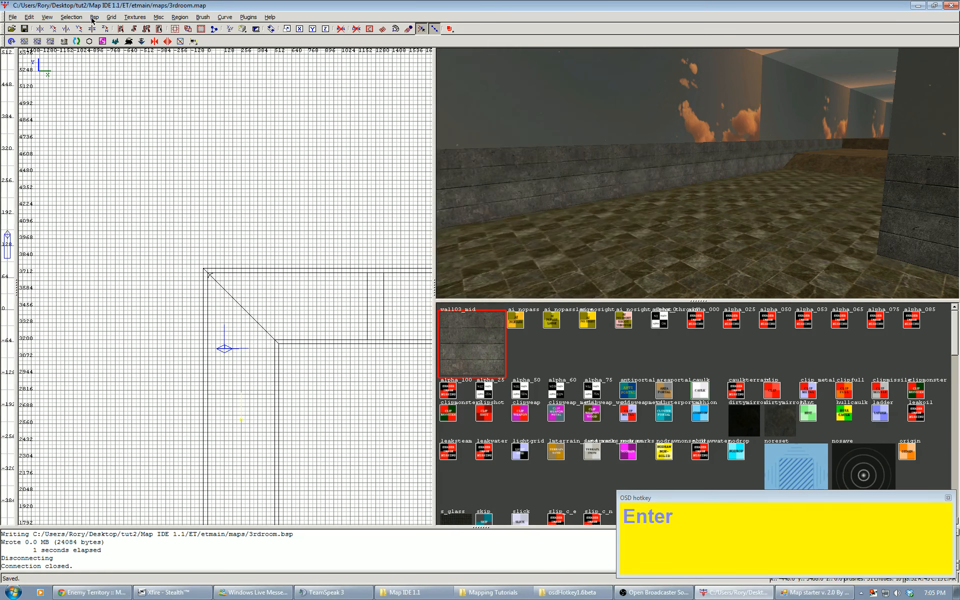
Compile the map with the final BSP -meta, -vis, -light -fast -filter -samples 2 option.
{"action": "left_click", "coordinate": [94, 17]}
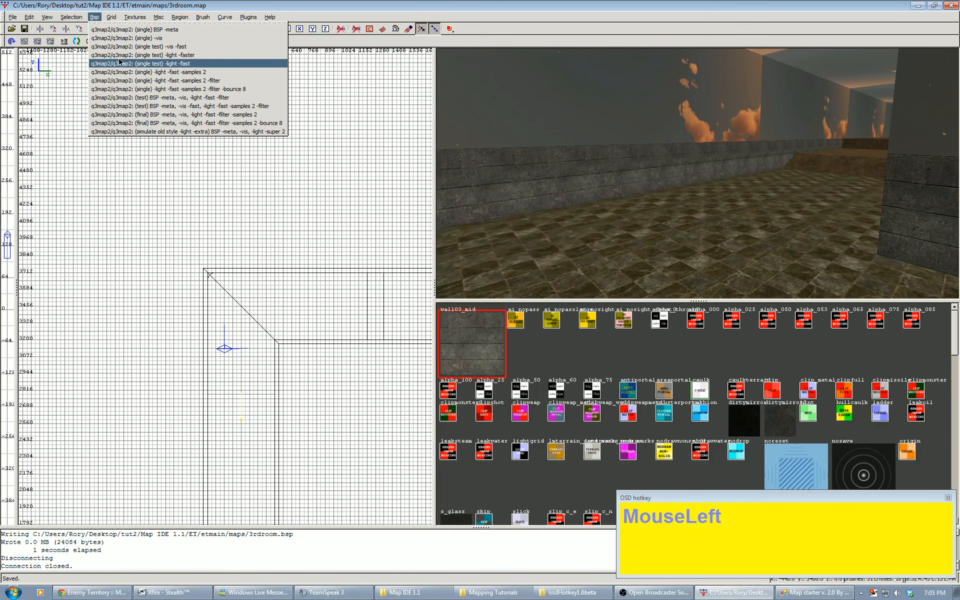
{"action": "left_click", "coordinate": [133, 116]}
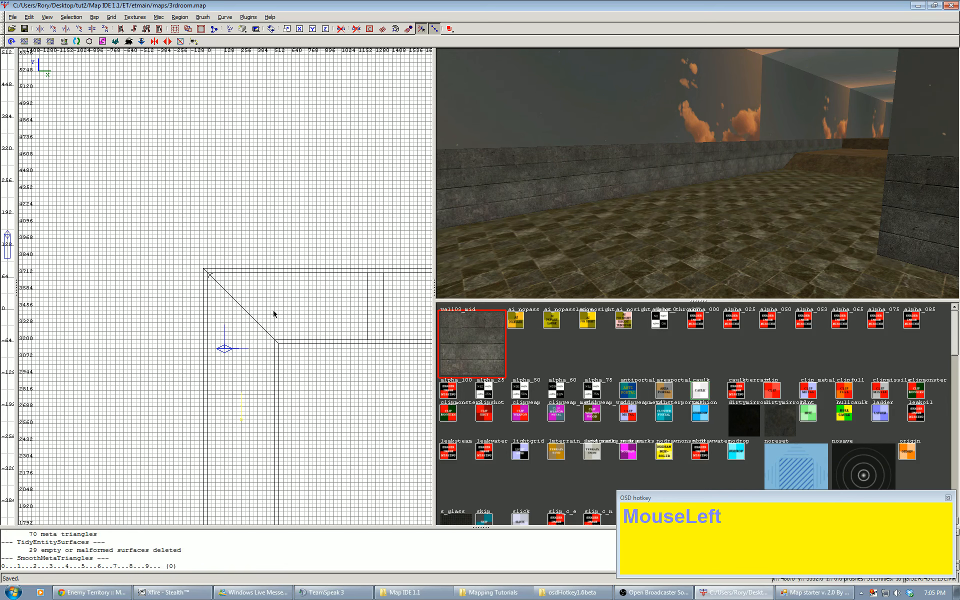
{"action": "left_click", "coordinate": [94, 17]}
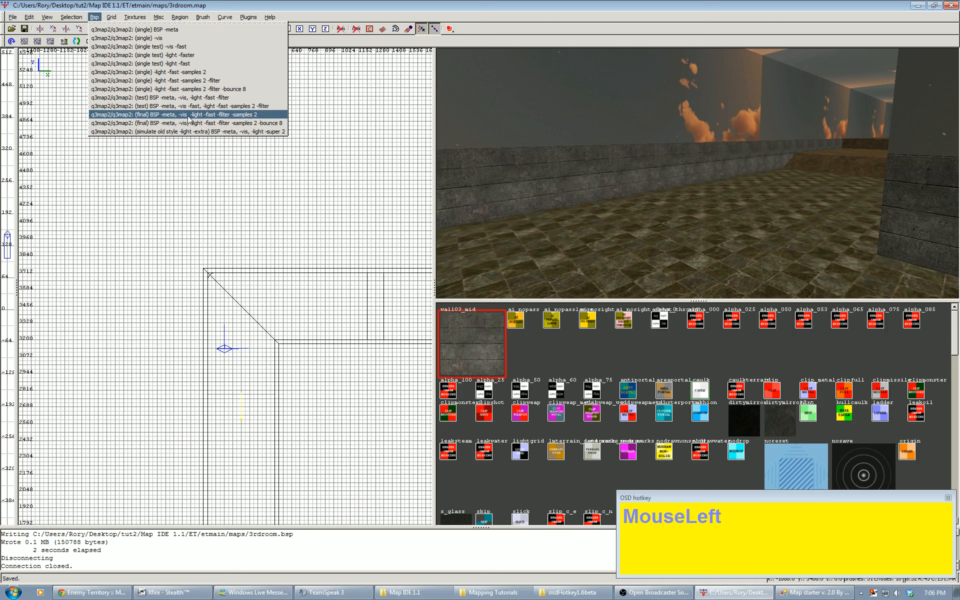
{"action": "key", "text": "Escape"}
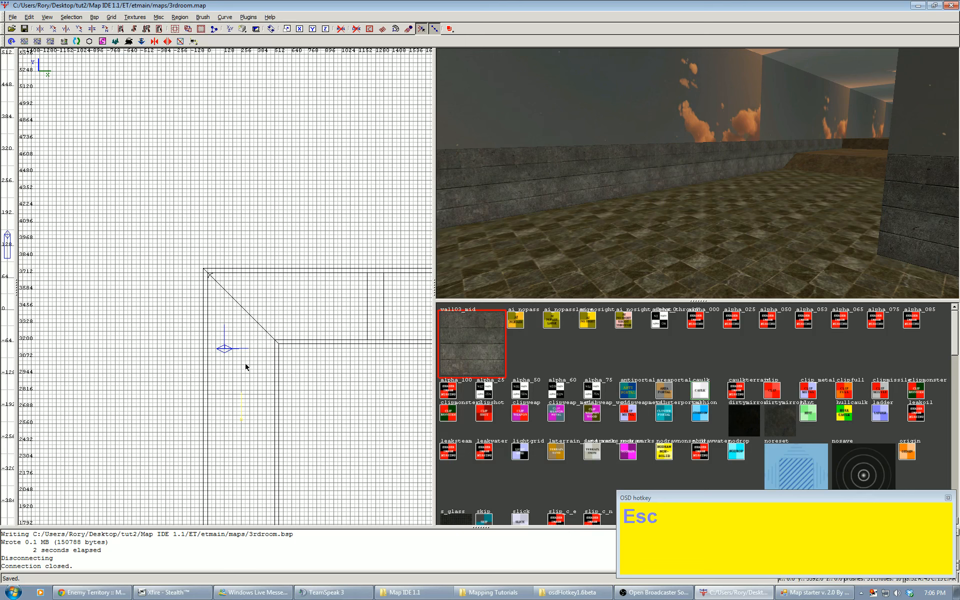
Reopen 3rdroom in Enemy Territory and fly along the first corridor as a spectator to examine the compiled lighting.
{"action": "key", "text": "F7"}
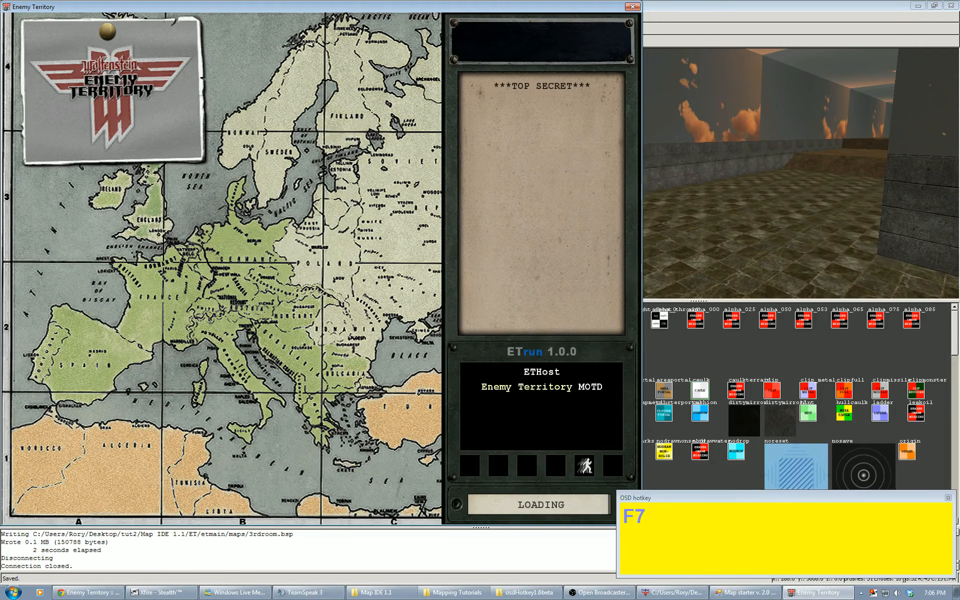
{"action": "key", "text": "w"}
{"action": "key", "text": "a"}
{"action": "key", "text": "s"}
{"action": "key", "text": "d"}
{"action": "key", "text": "w"}
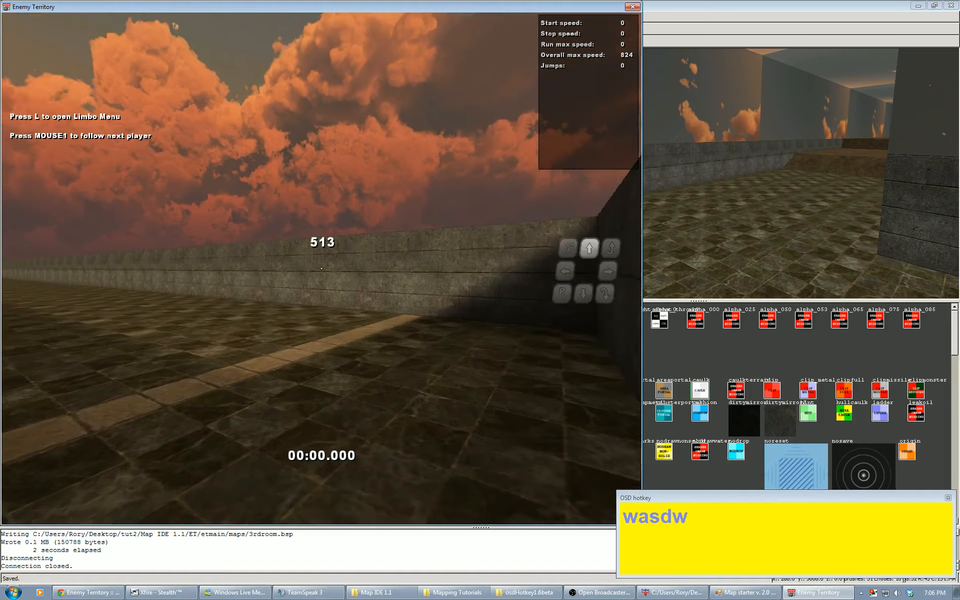
{"action": "key", "text": "shift+space"}
{"action": "key", "text": "a"}
{"action": "key", "text": "c"}
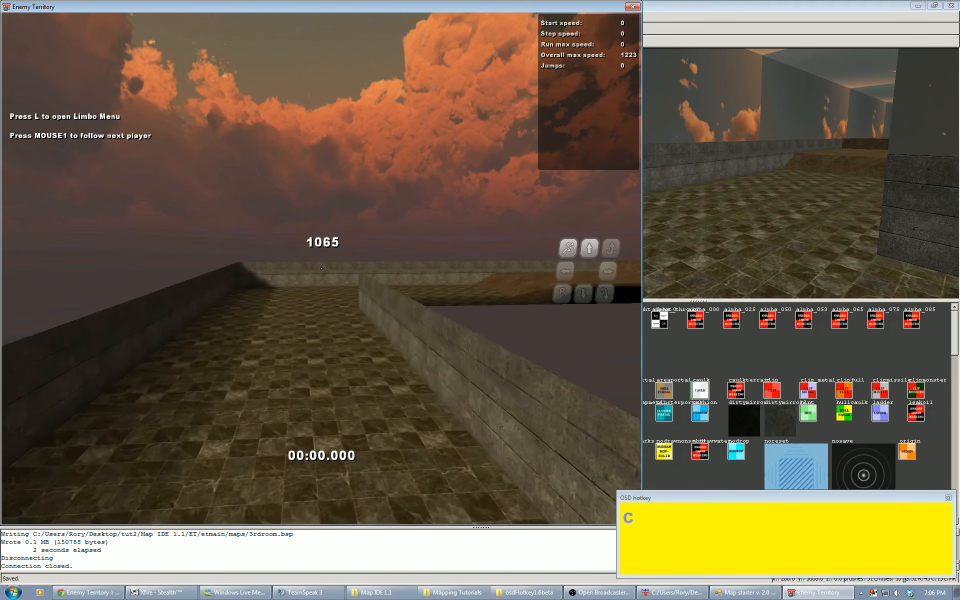
Fly over the dirt ramp and examine the shadows on the ramp, walls and corner beyond it.
{"action": "key", "text": "a"}
{"action": "key", "text": "a"}
{"action": "key", "text": "space"}
{"action": "key", "text": "a"}
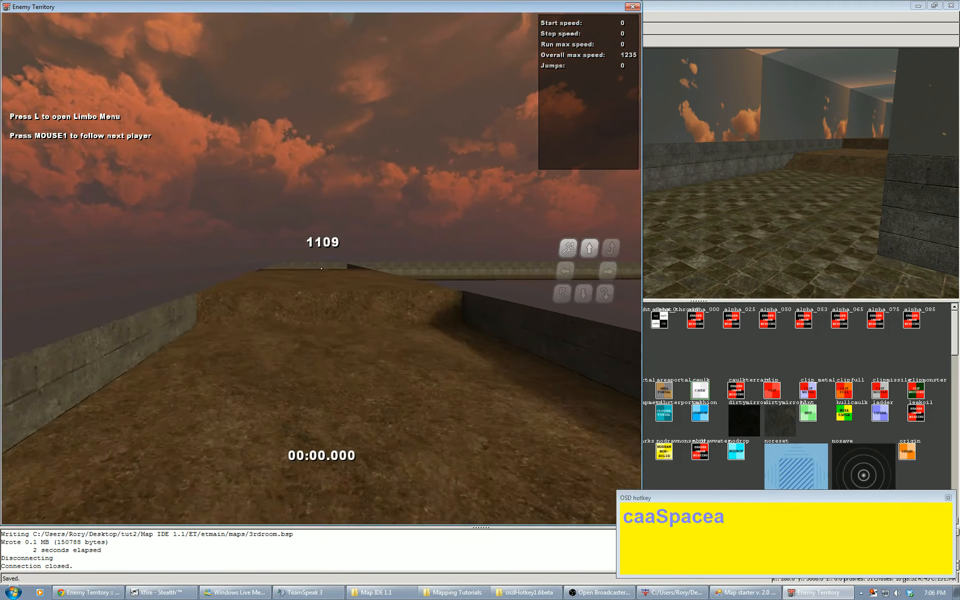
{"action": "key", "text": "space"}
{"action": "key", "text": "a"}
{"action": "key", "text": "s"}
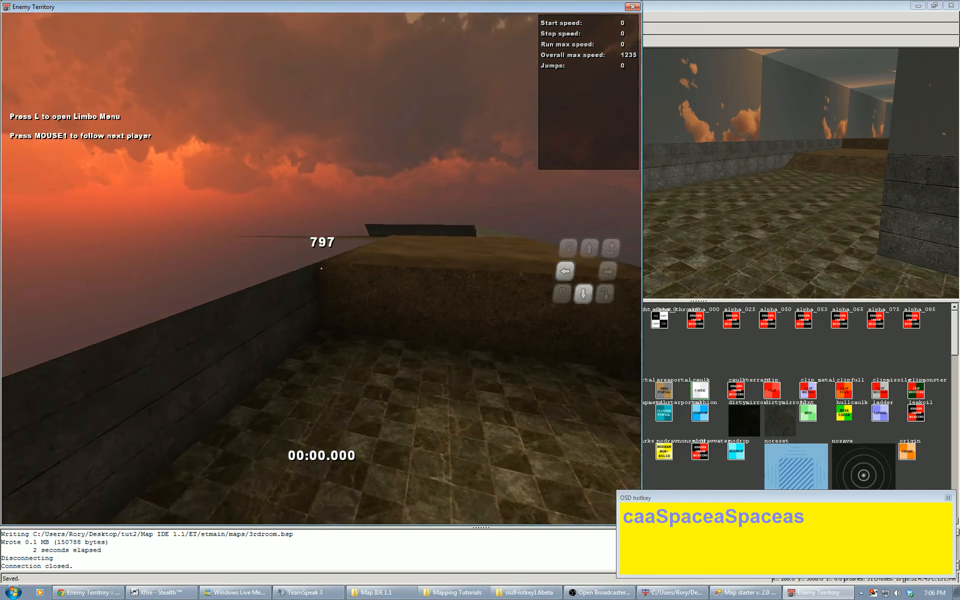
{"action": "key", "text": "w"}
{"action": "key", "text": "d"}
{"action": "key", "text": "w"}
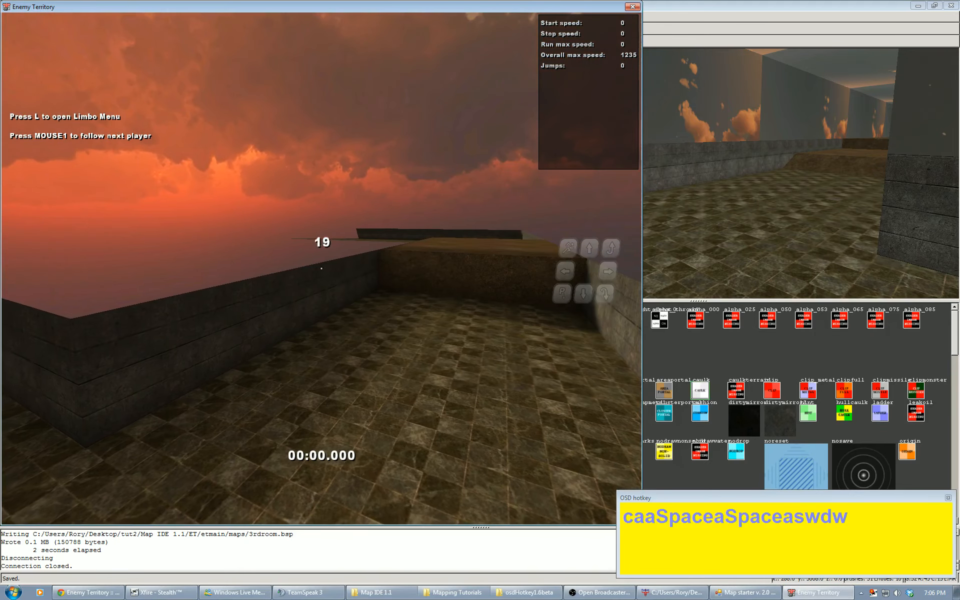
Close Enemy Territory with the /quit console command.
{"action": "key", "text": "a"}
{"action": "key", "text": "grave"}
{"action": "type", "text": "quit"}
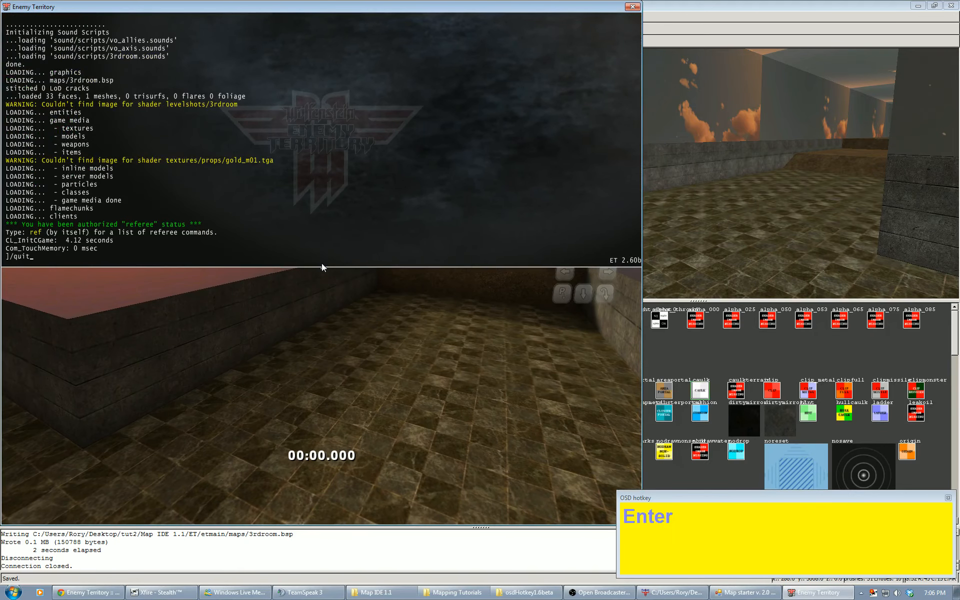